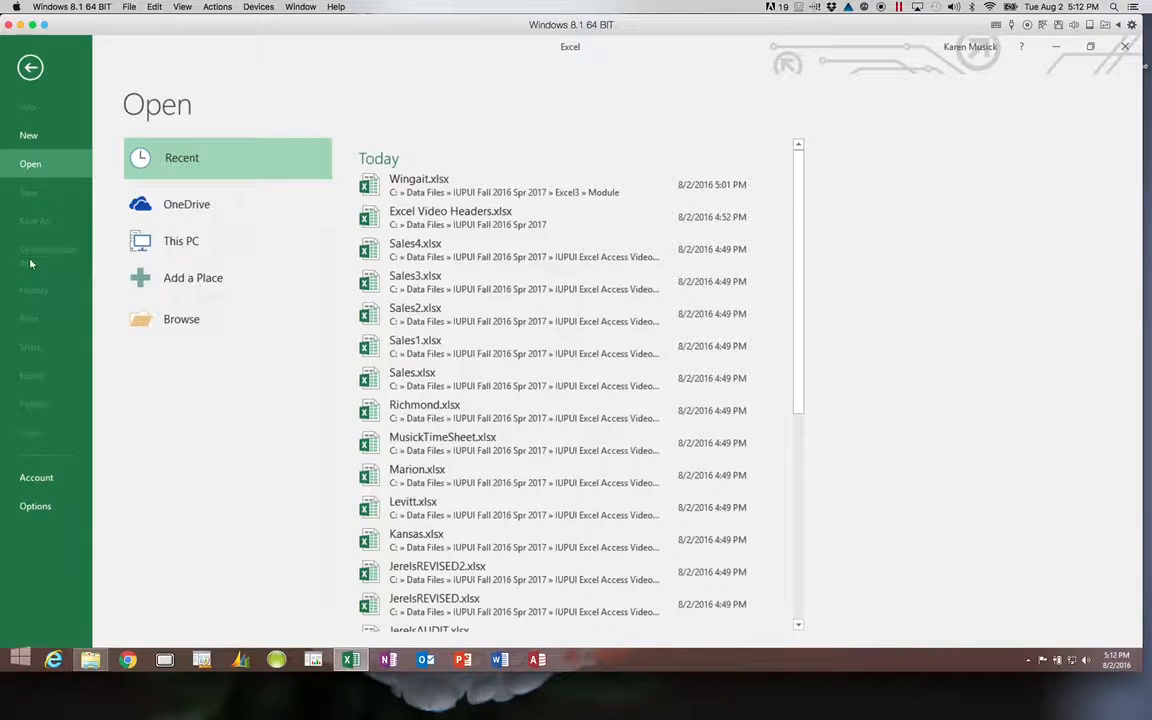
Open the workbook Wingait.xlsx from the Excel3 Module folder and enable editing.
click(180, 332)
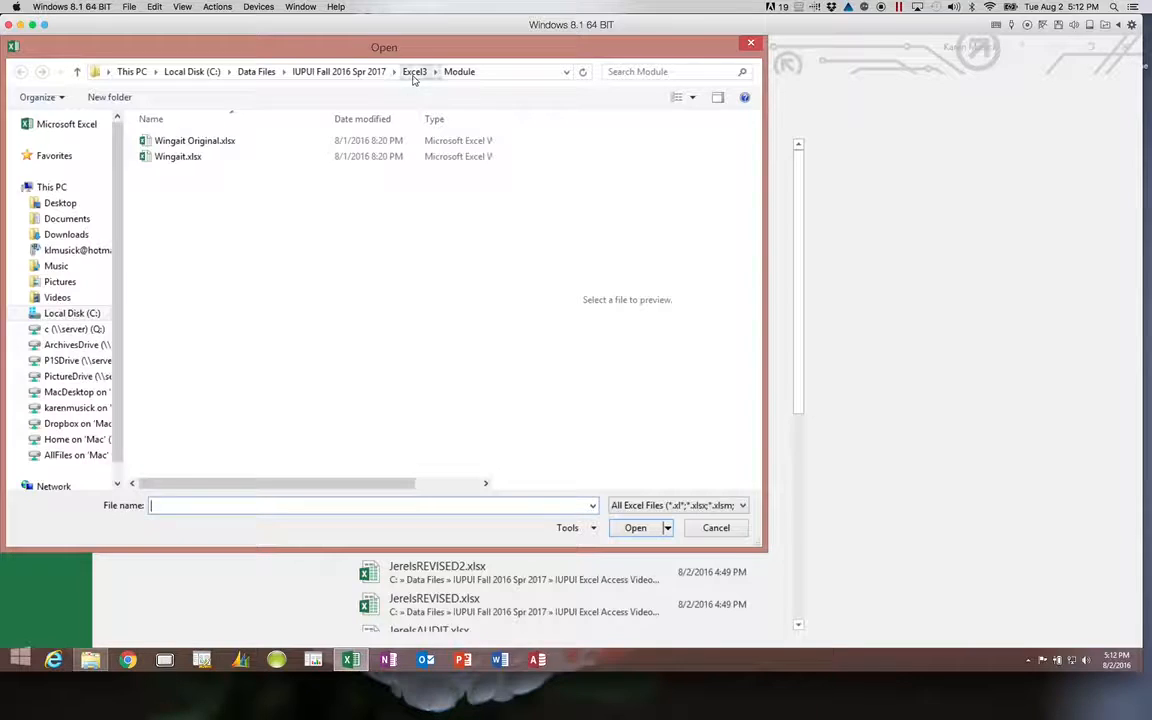
click(154, 156)
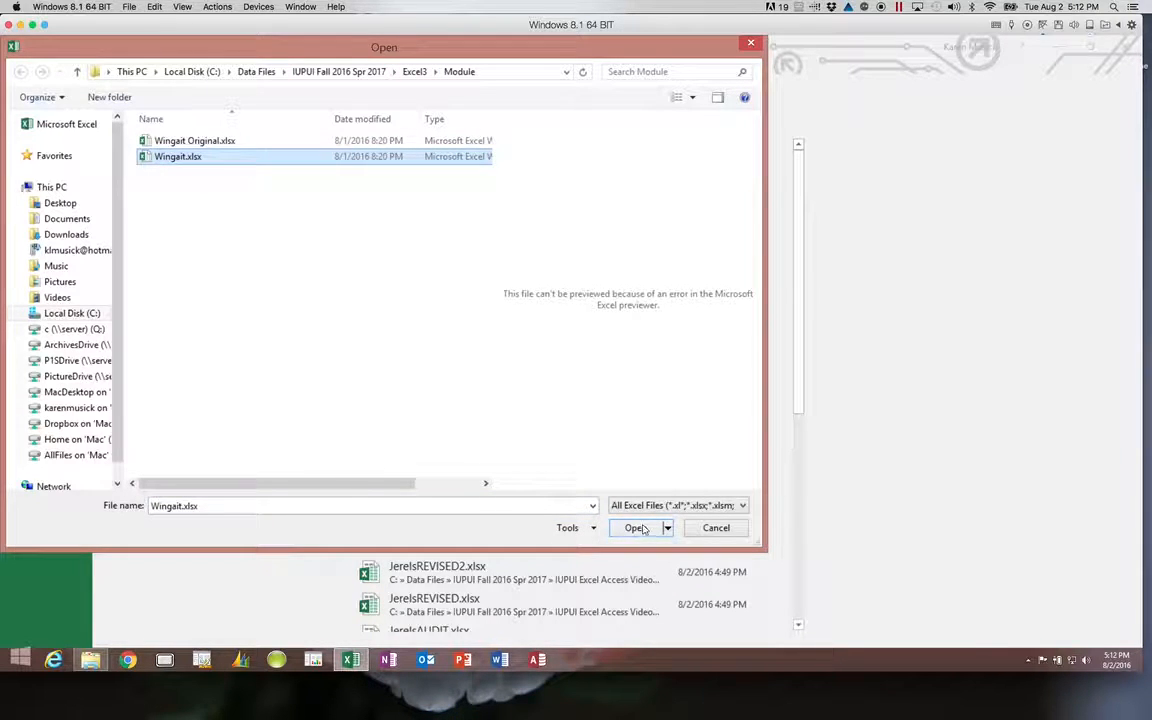
click(635, 527)
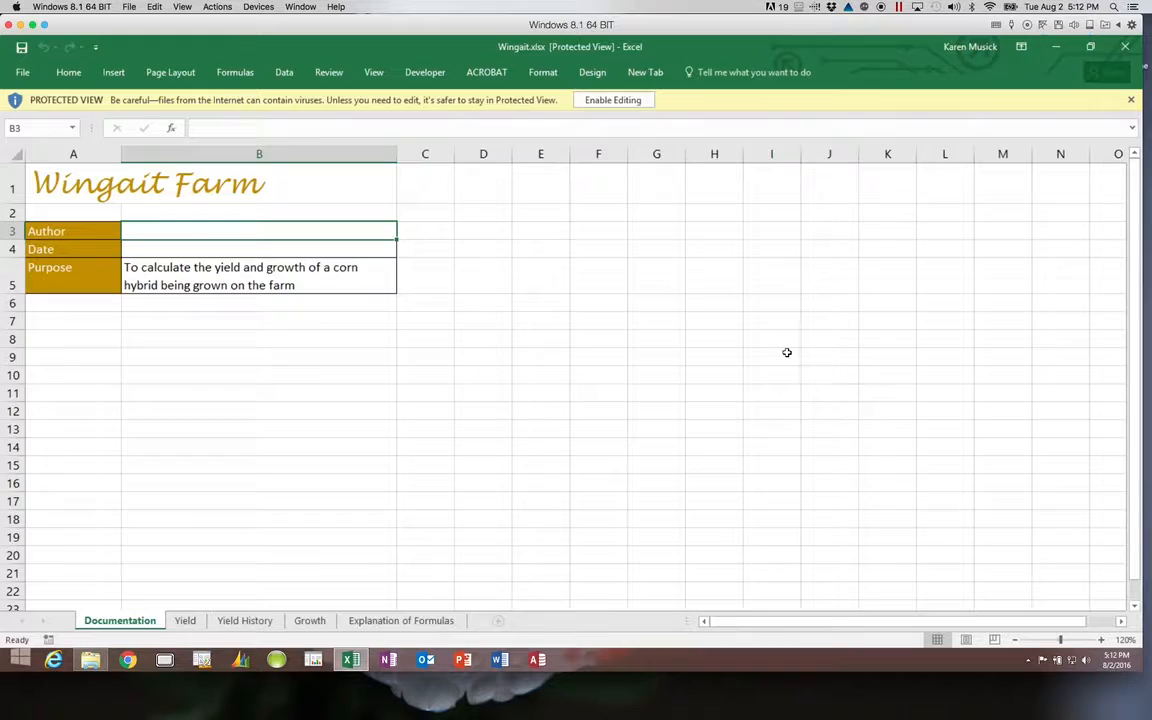
click(643, 101)
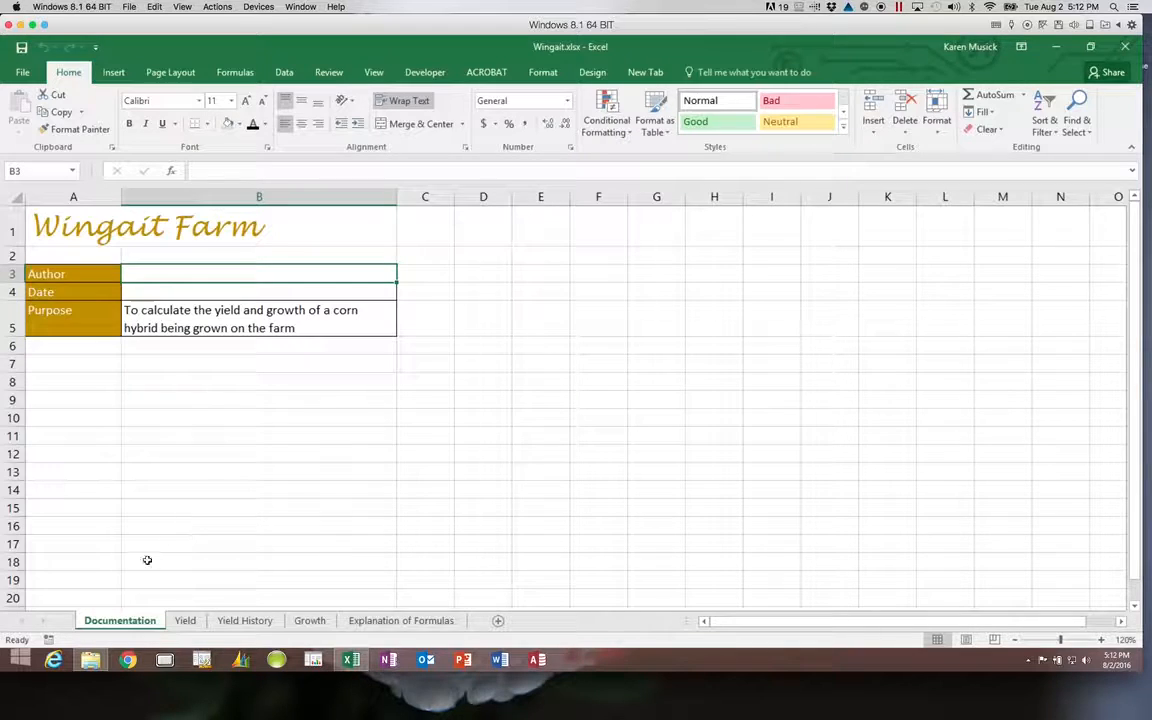
Enter 137 as the Total Corn Crop (acres) in cell B4 of the Yield sheet.
click(186, 620)
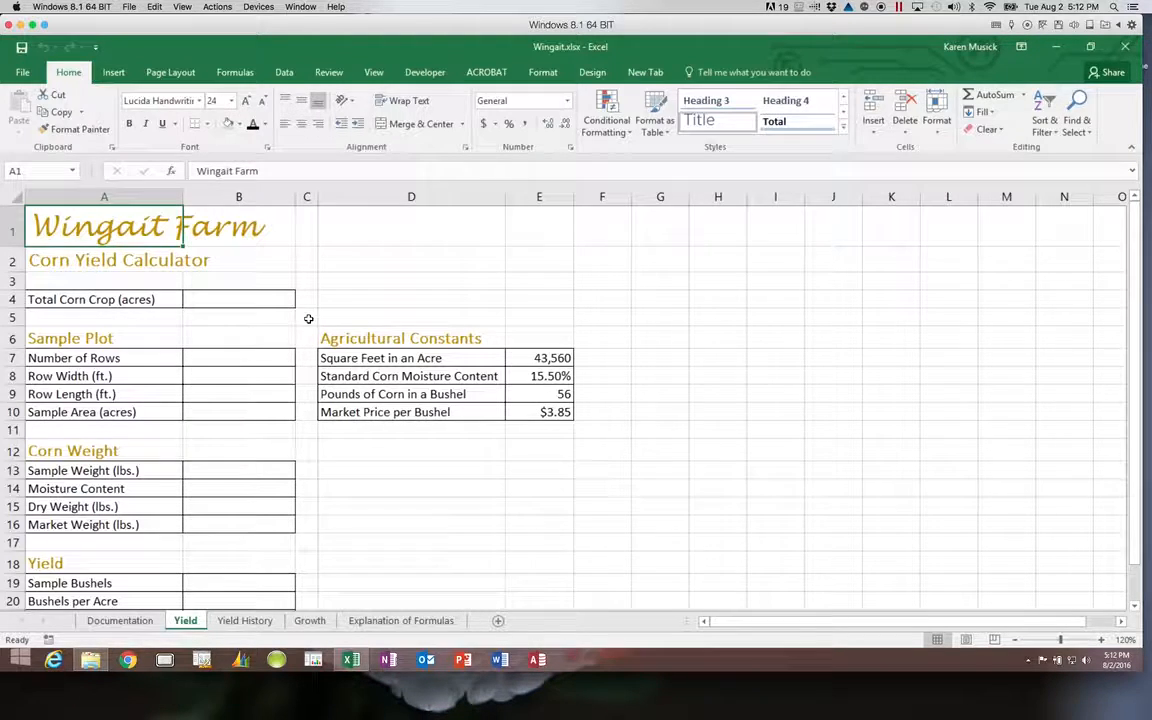
click(275, 300)
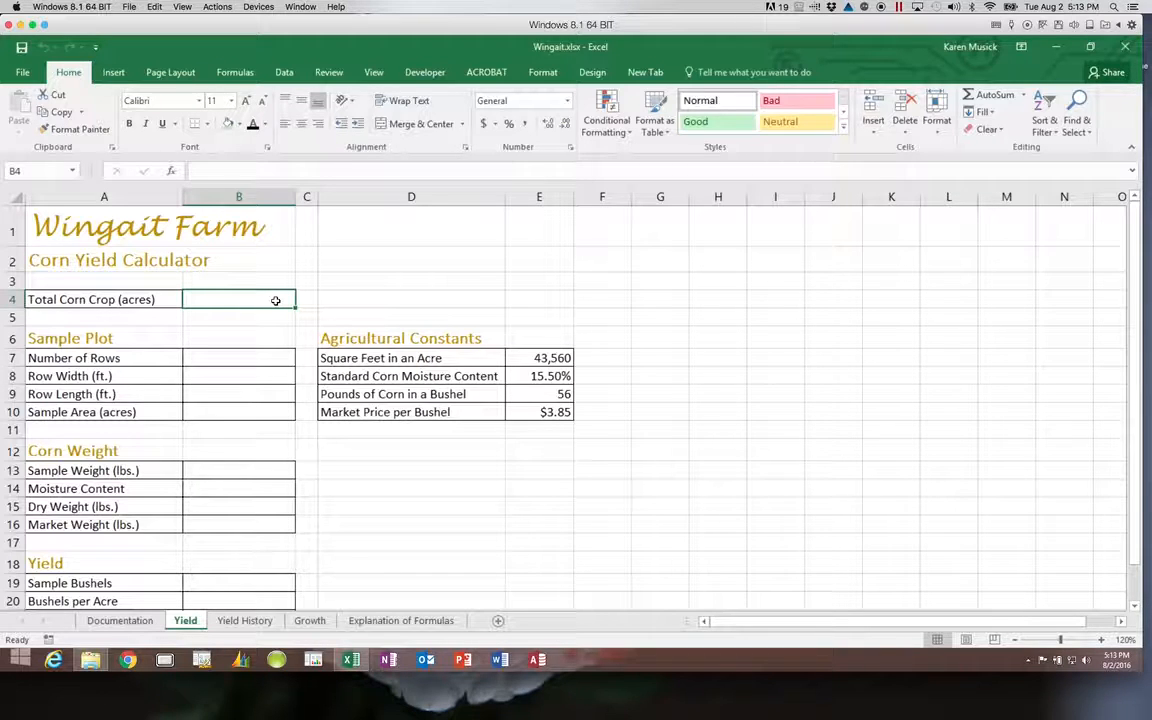
text(137)
key(Return)
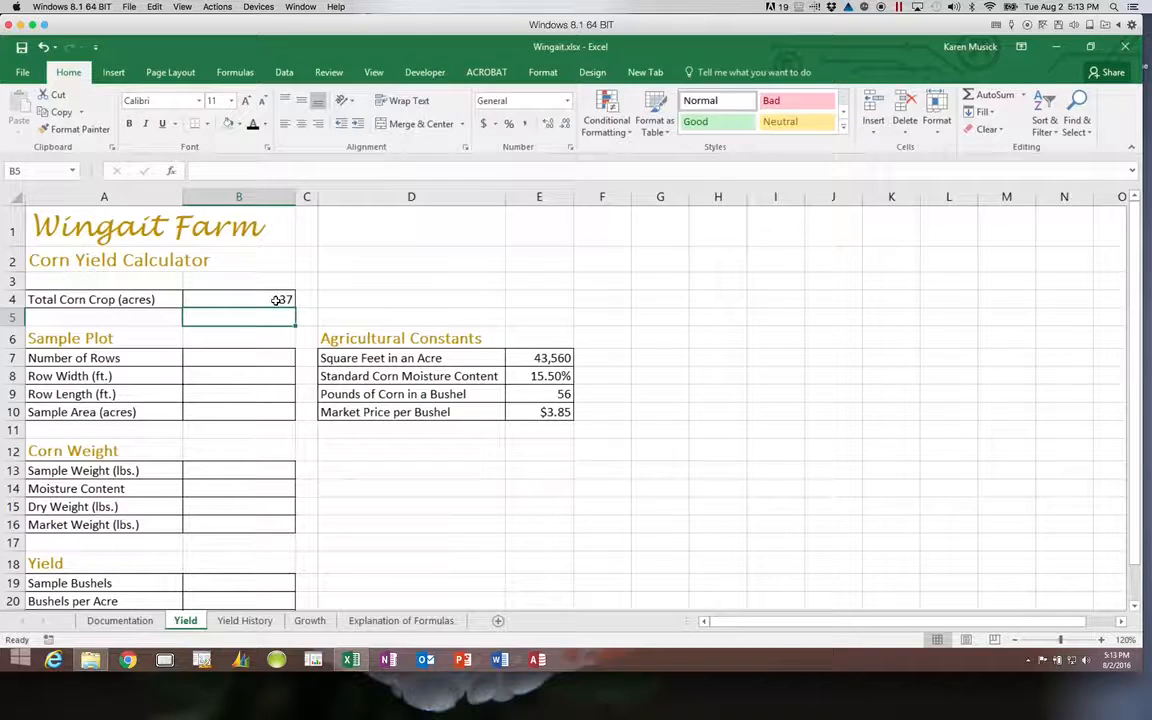
Fill in the Sample Plot inputs: 6 for Number of Rows, 2.5 for Row Width and 294 for Row Length.
click(266, 360)
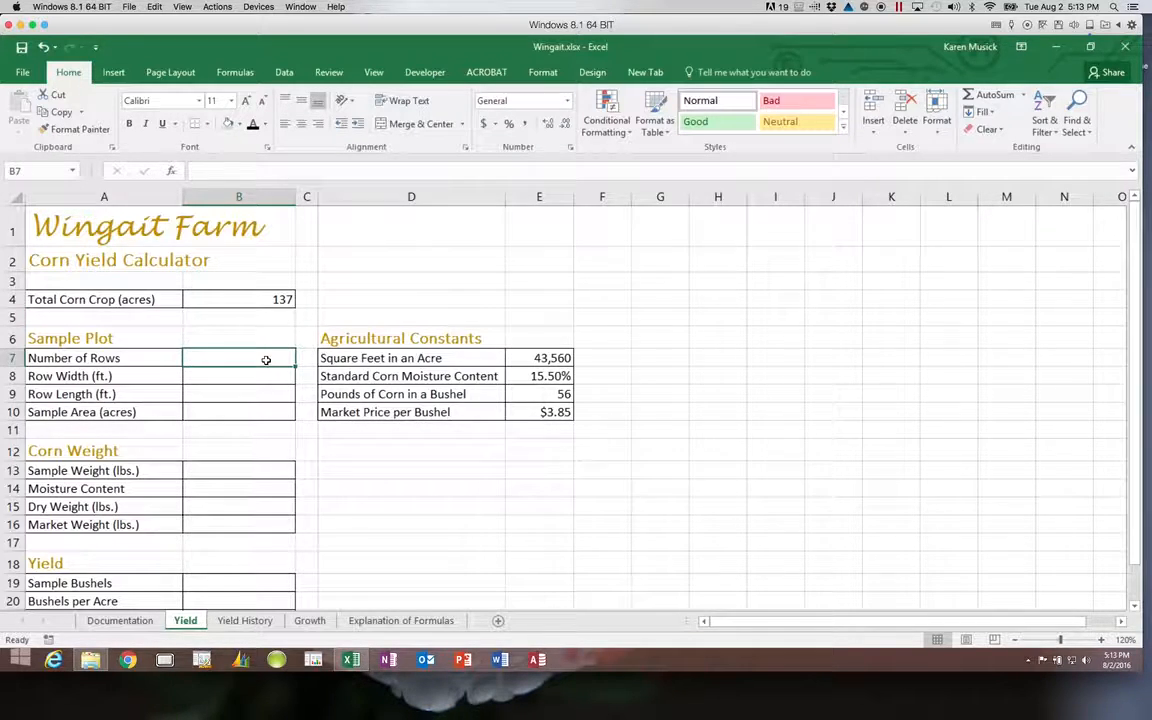
text(6)
key(Return)
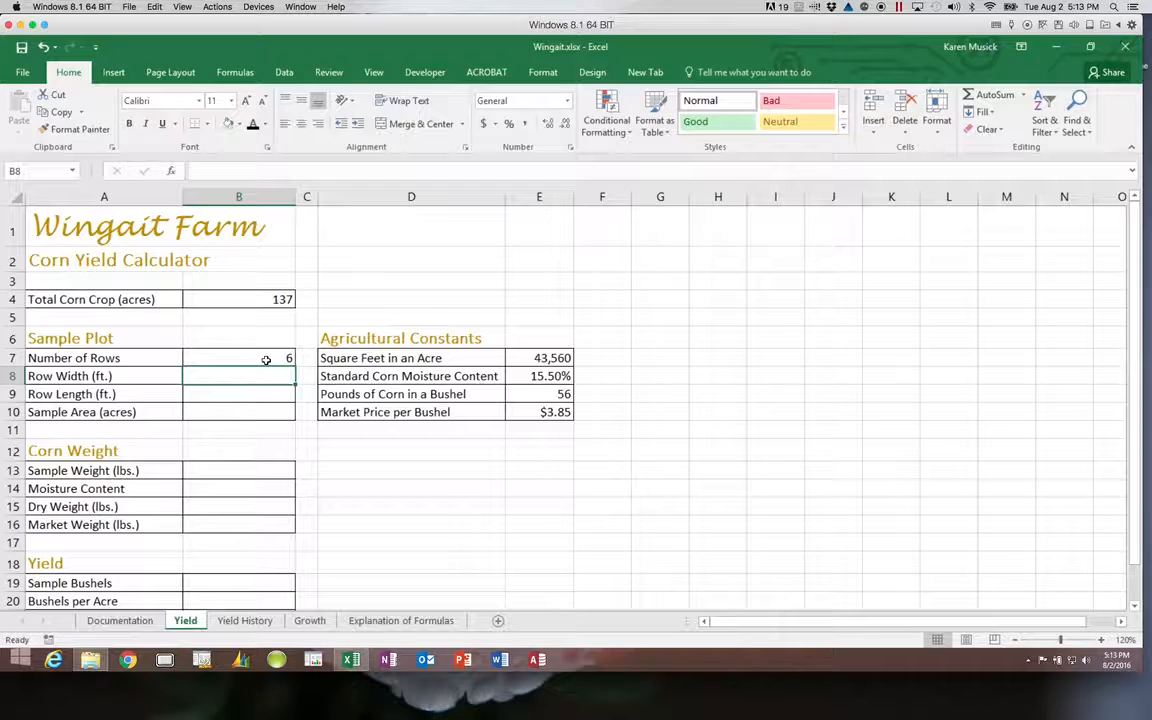
text(2.5)
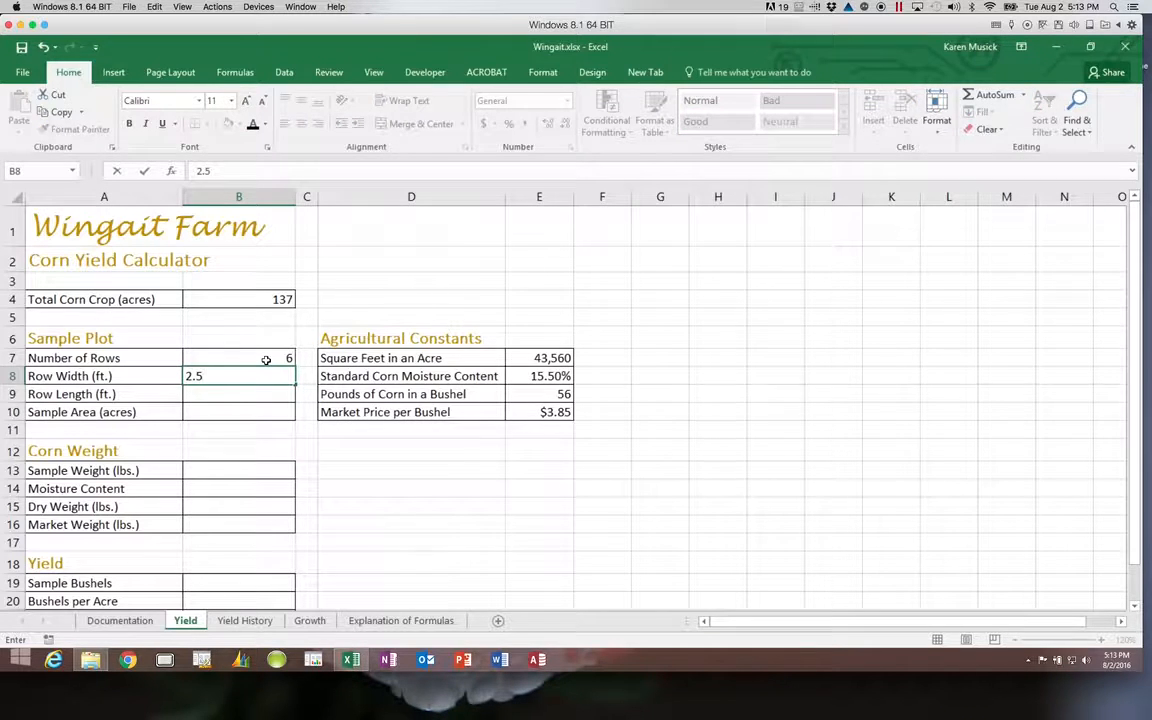
key(Return)
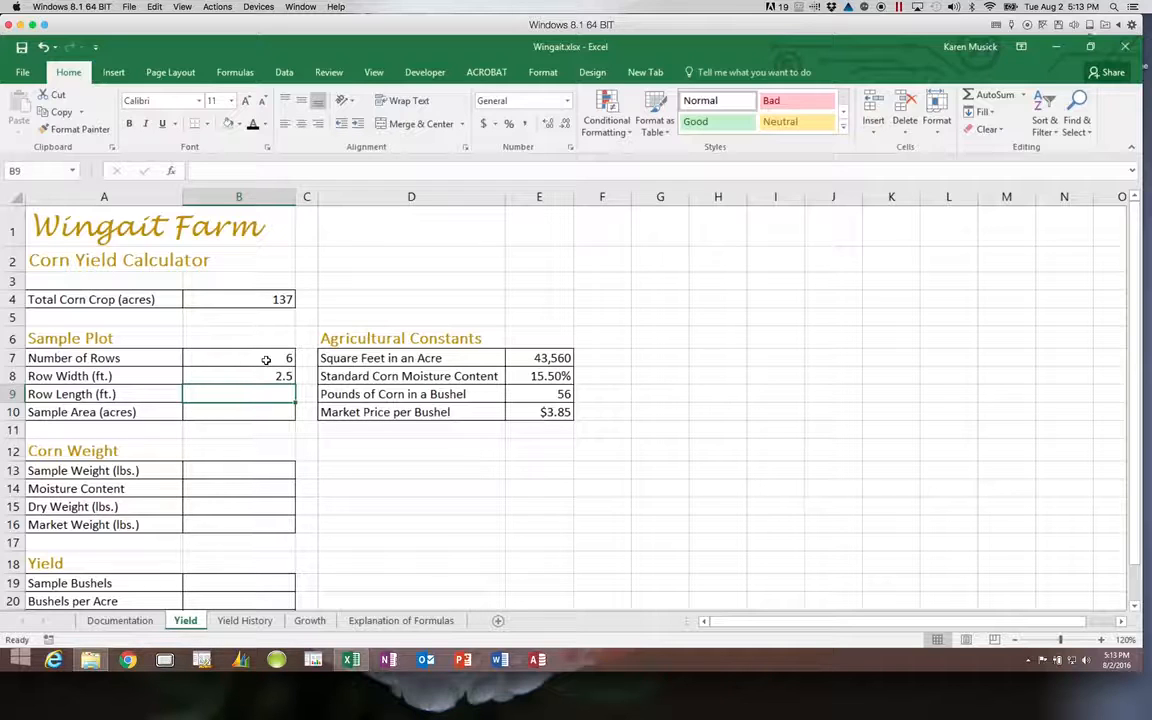
text(294)
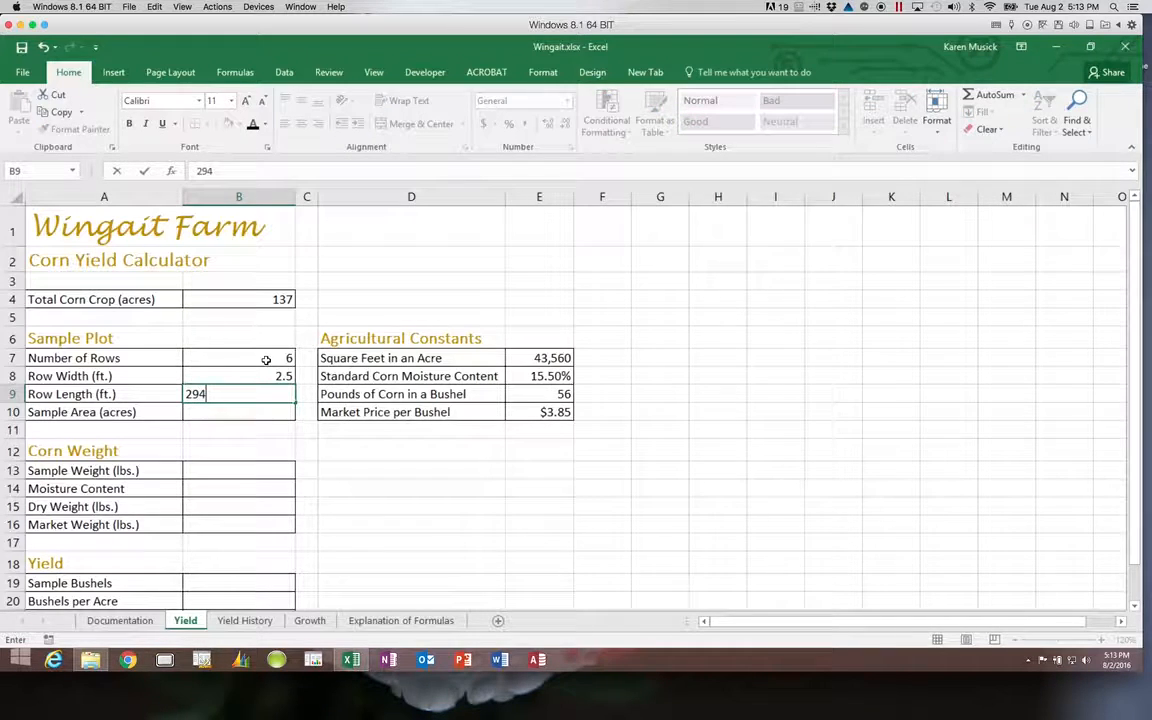
key(Return)
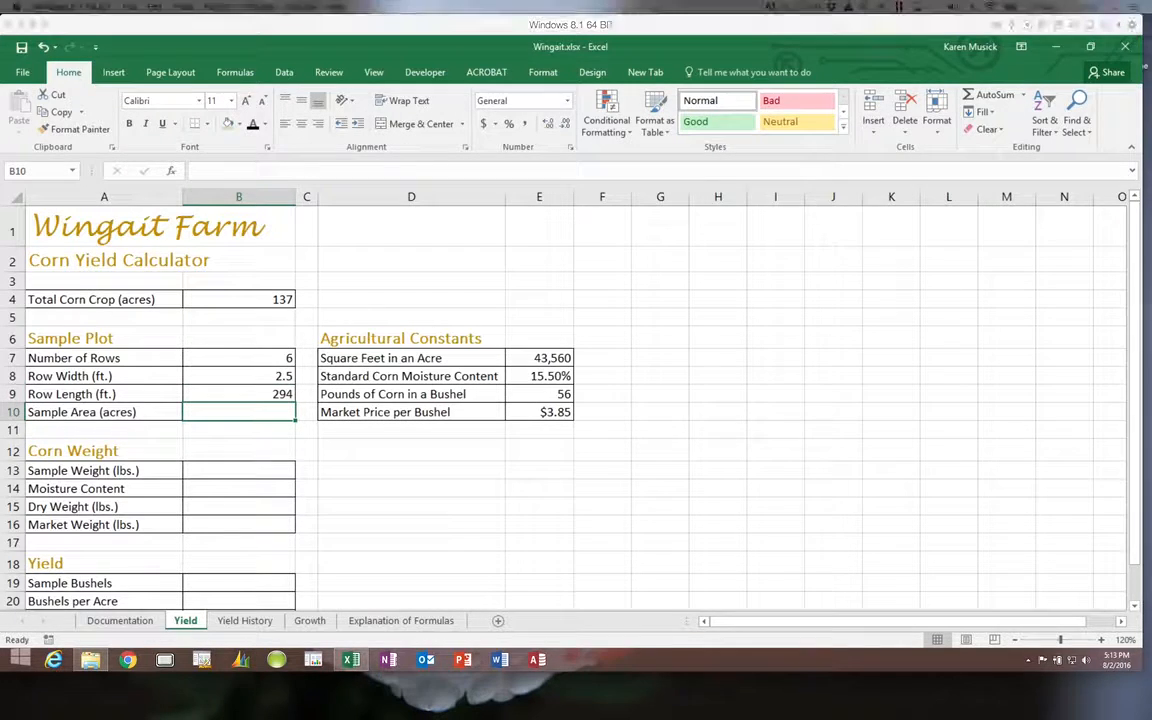
Consult the Sample Area formula on the Explanation of Formulas sheet and enter =2*B7*B8*B9/E7 in cell B10 of the Yield sheet.
click(389, 620)
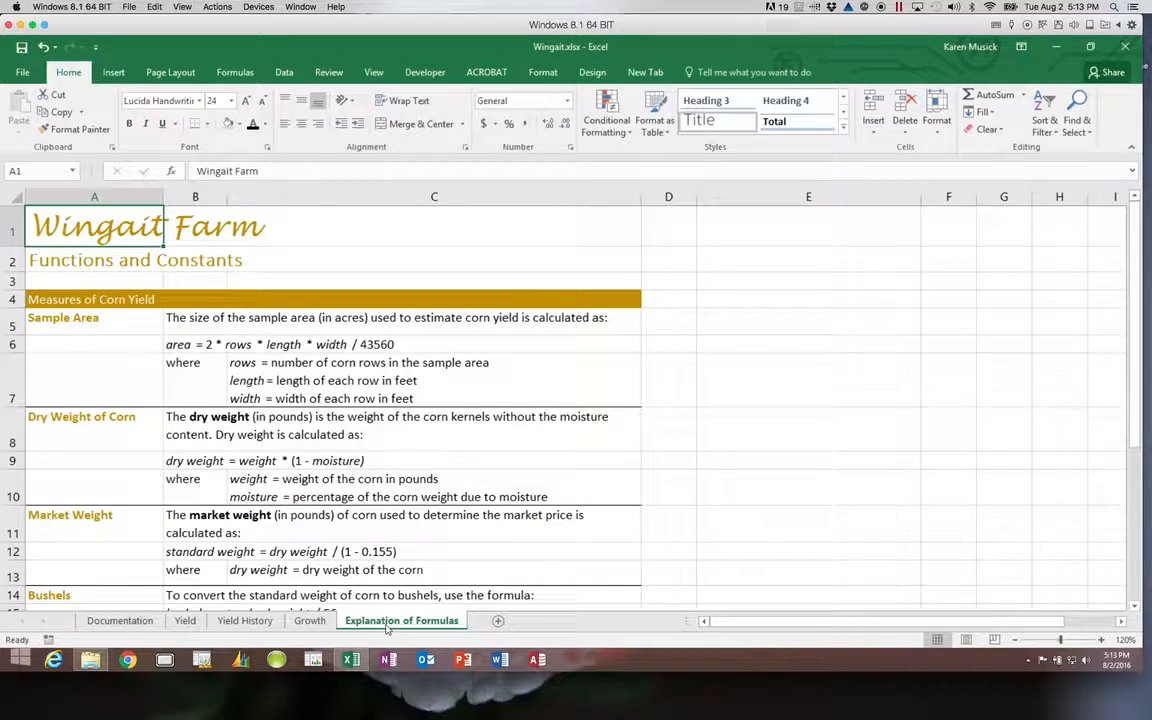
drag(1135, 437, 1133, 399)
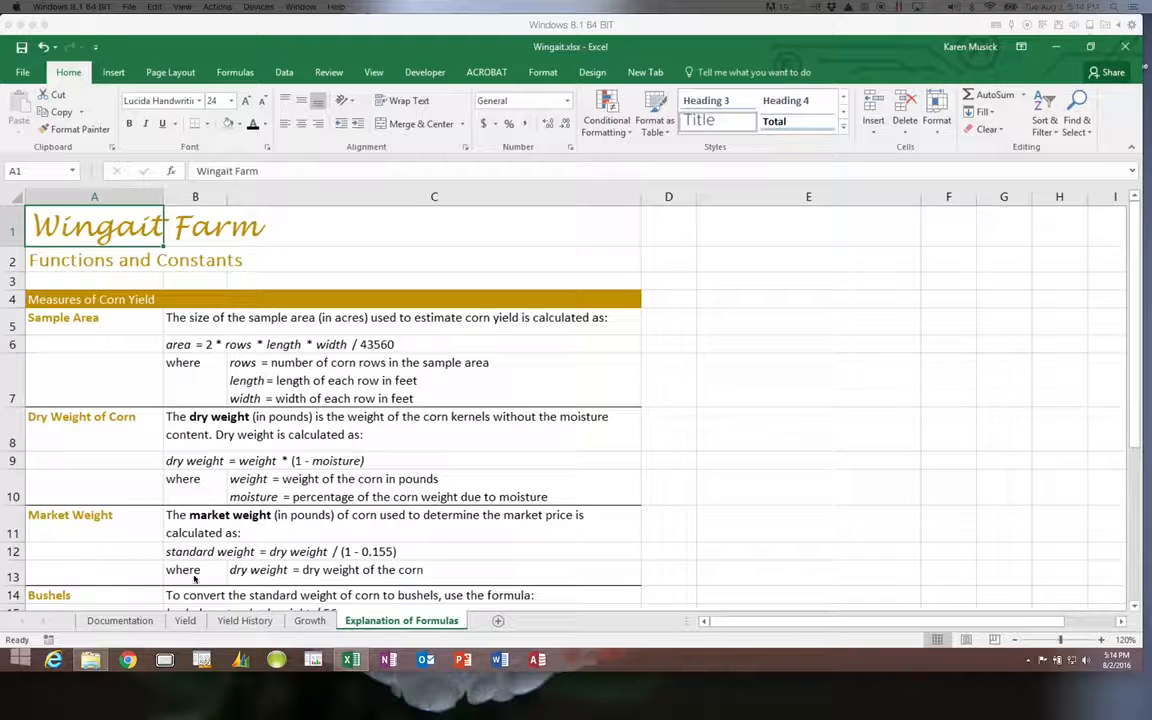
click(185, 621)
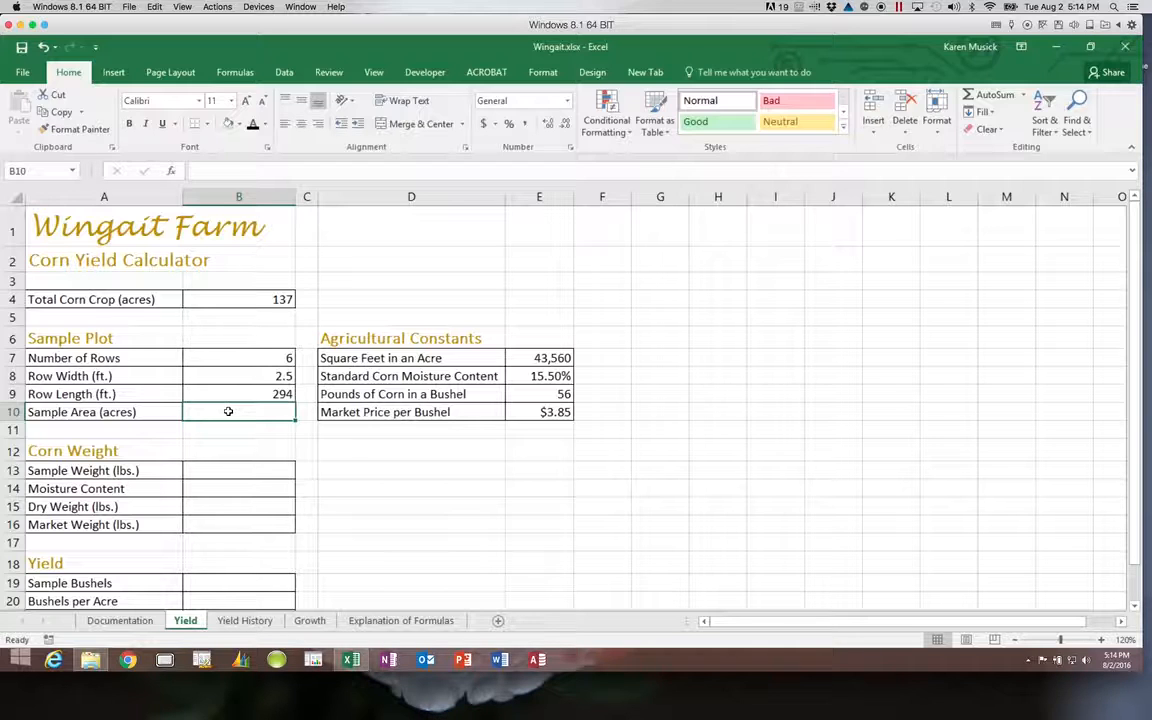
text(=)
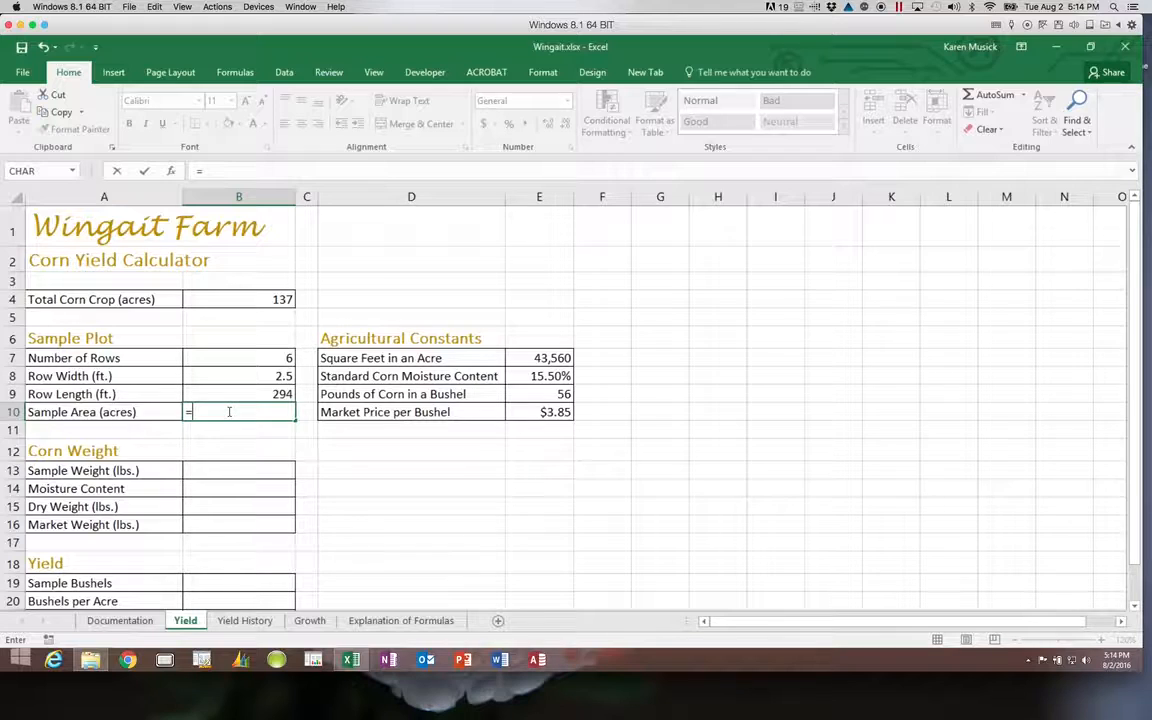
text(2*)
click(240, 357)
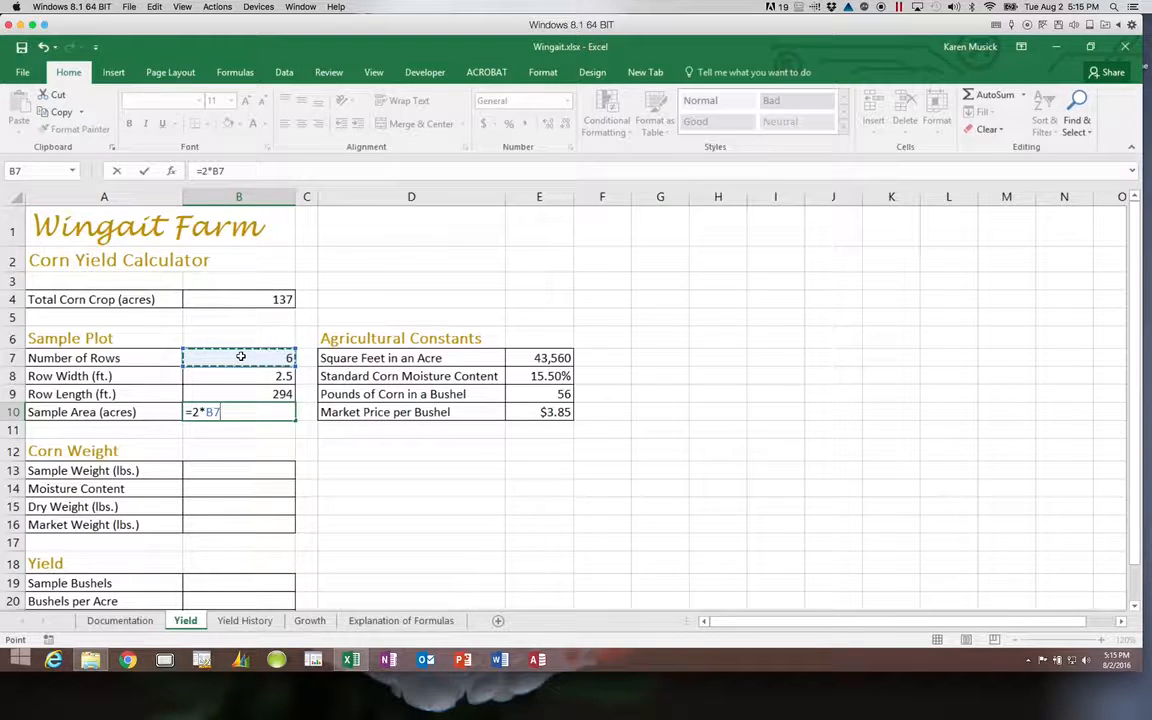
text(*)
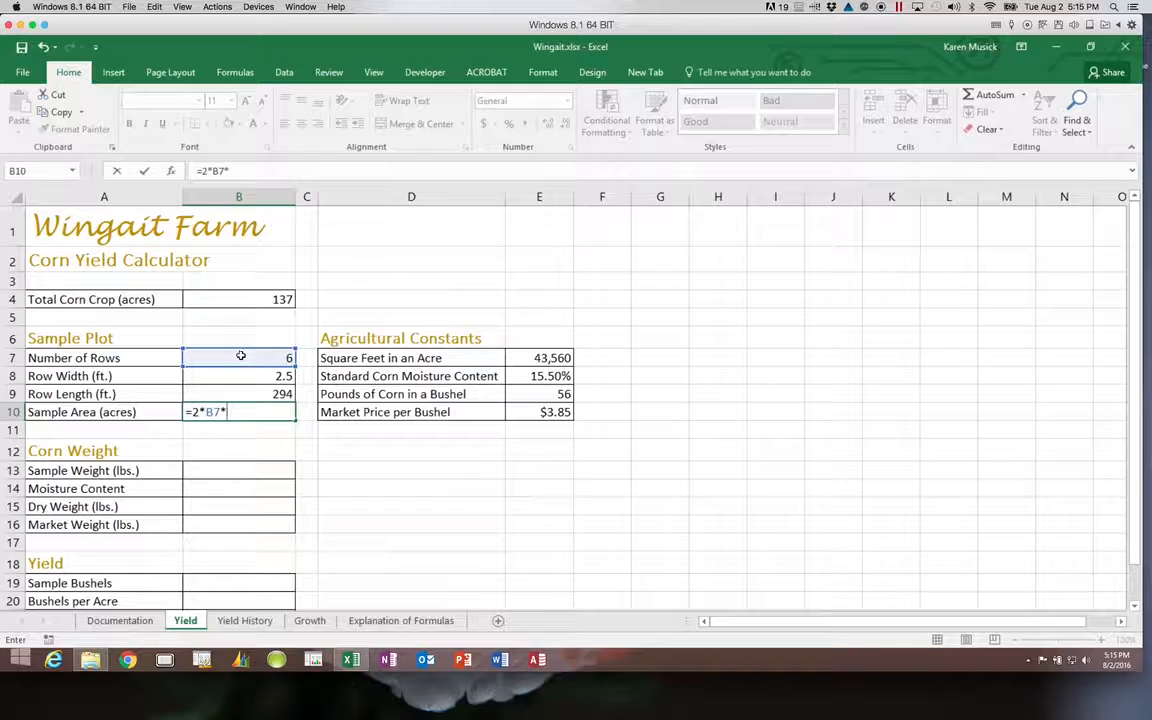
click(240, 376)
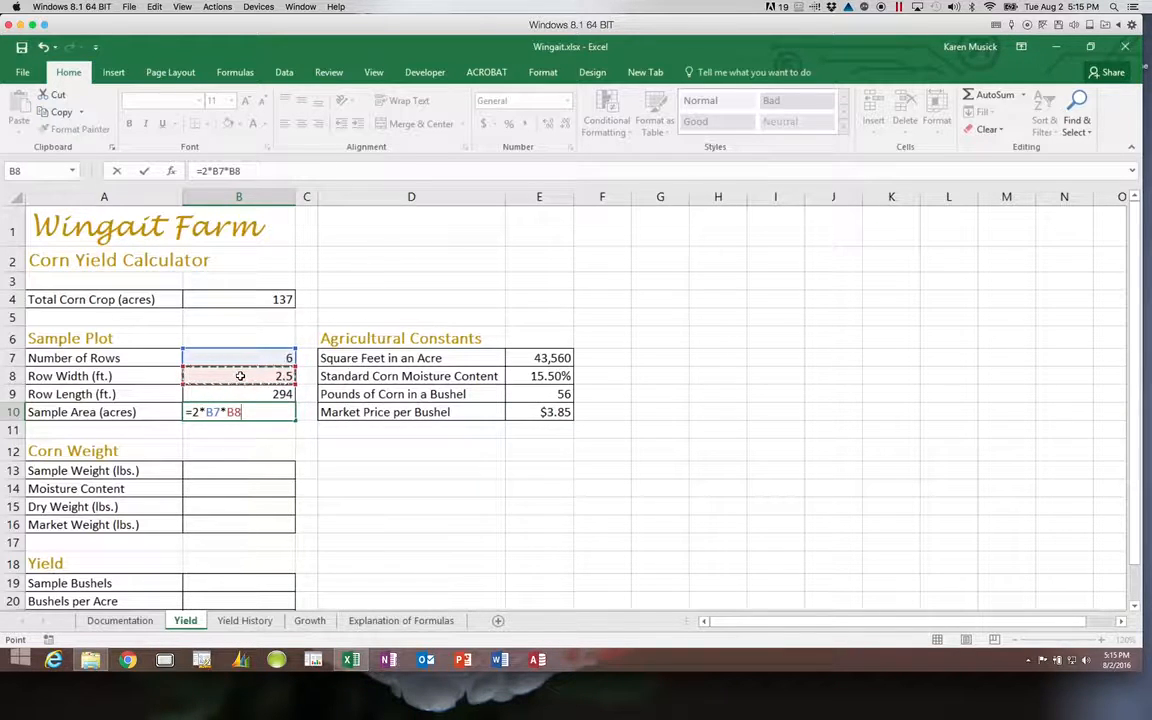
text(*)
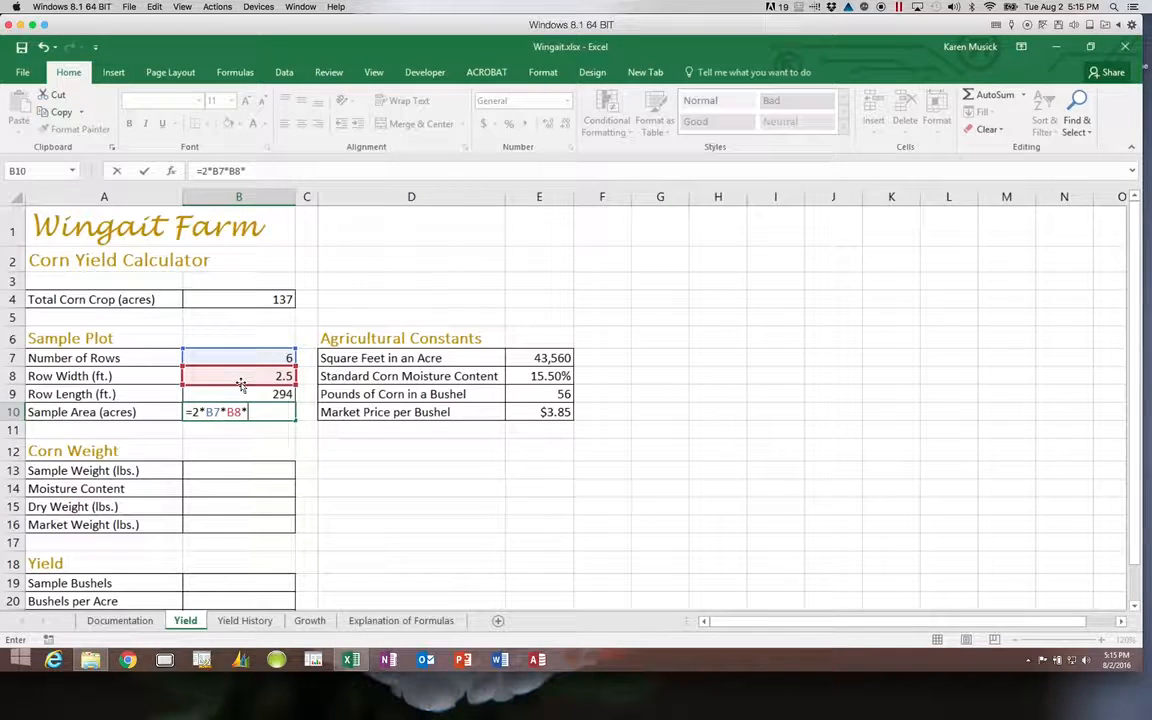
click(234, 393)
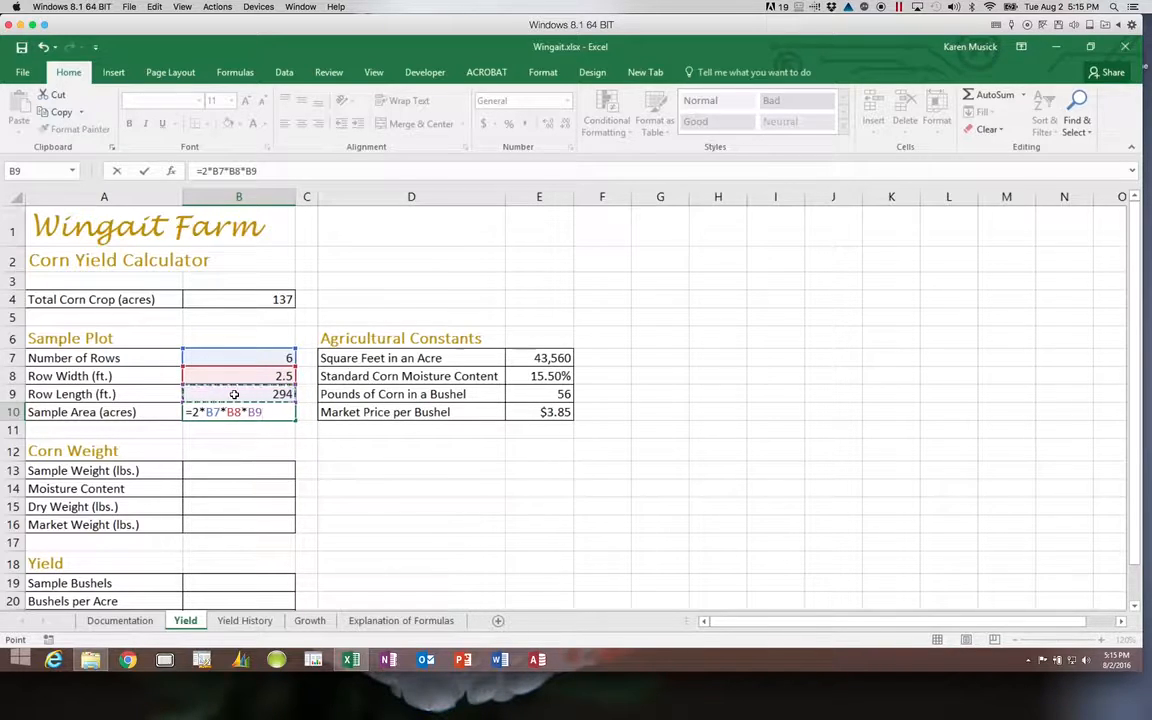
text(/)
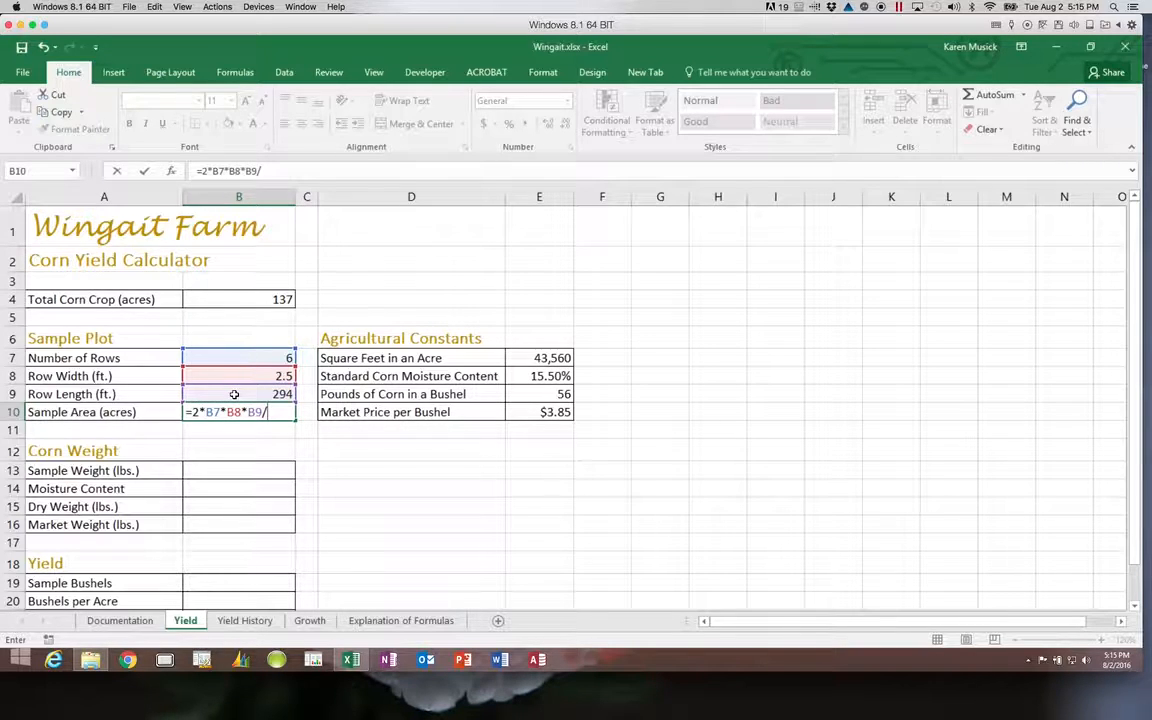
click(522, 357)
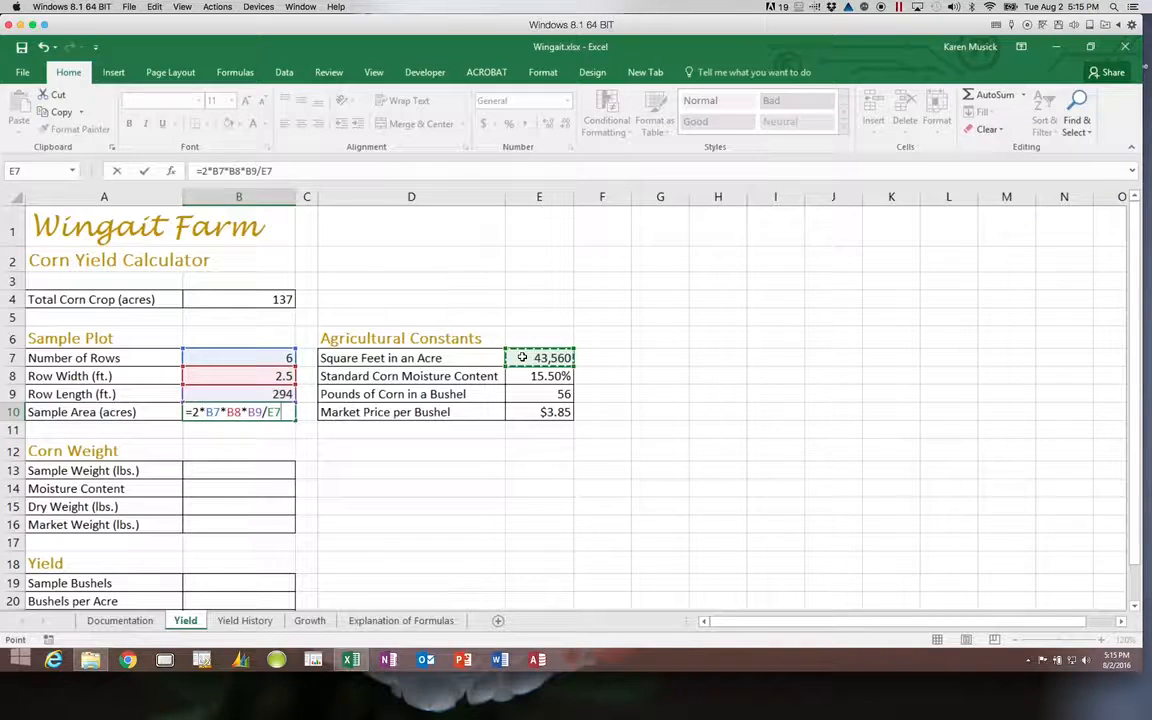
key(Return)
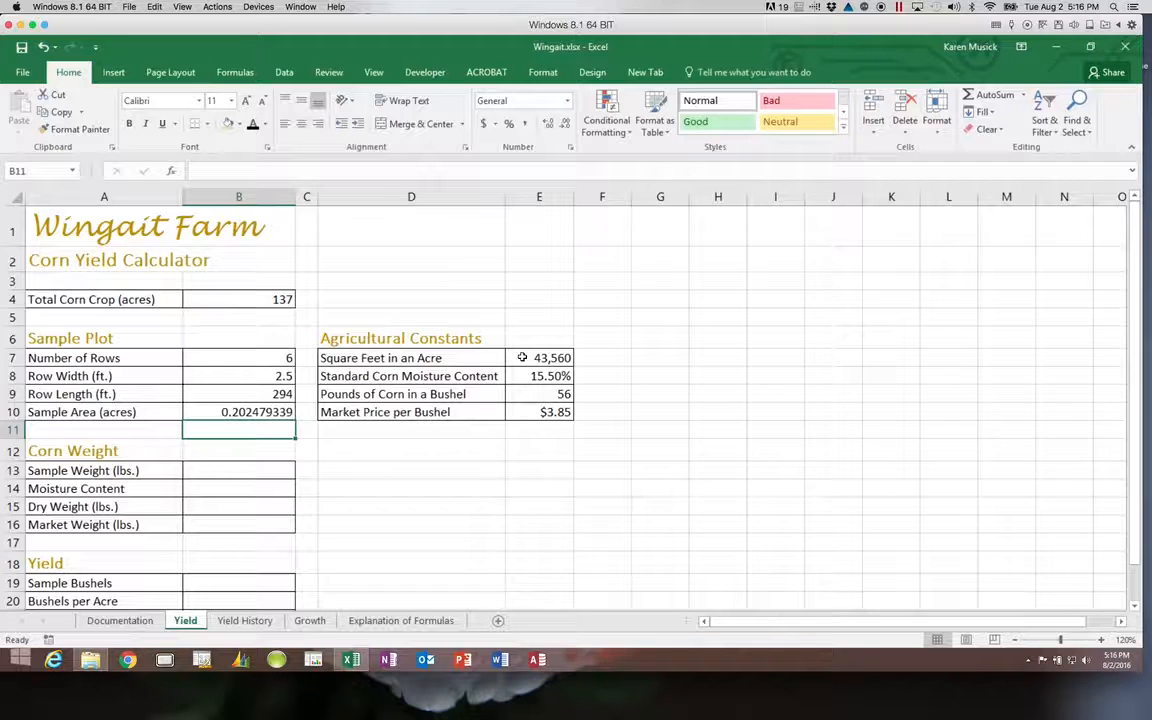
Reduce the Sample Area result in cell B10 to two decimal places.
key(Up)
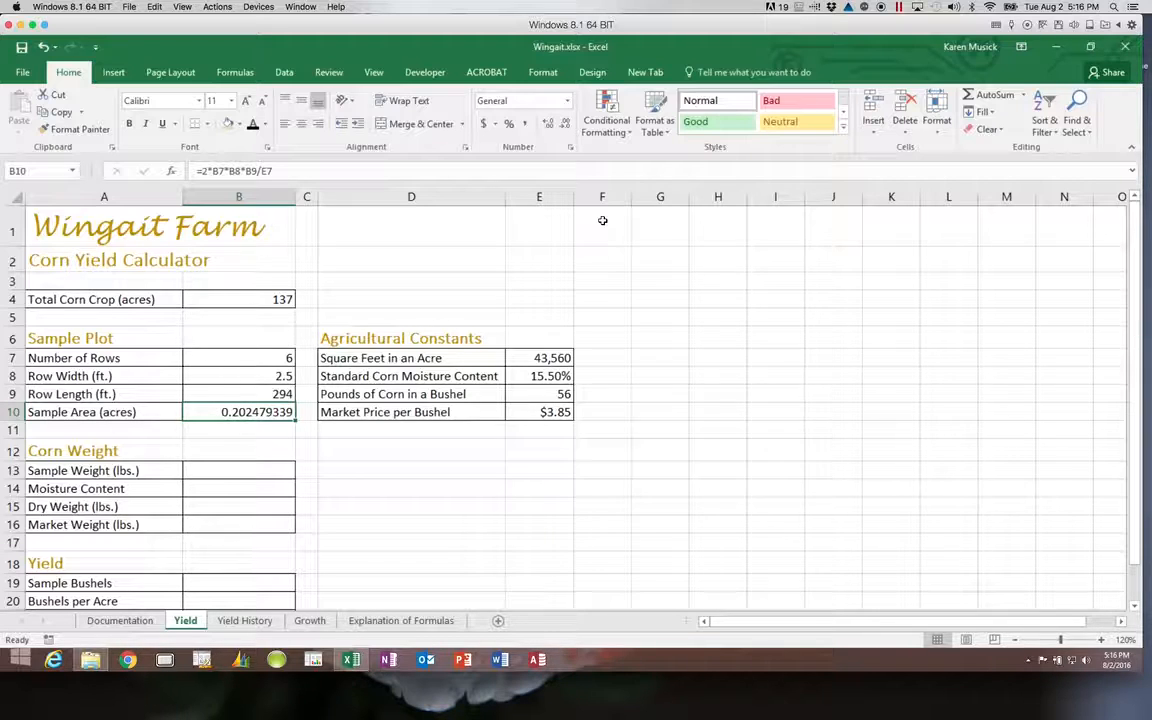
click(566, 127)
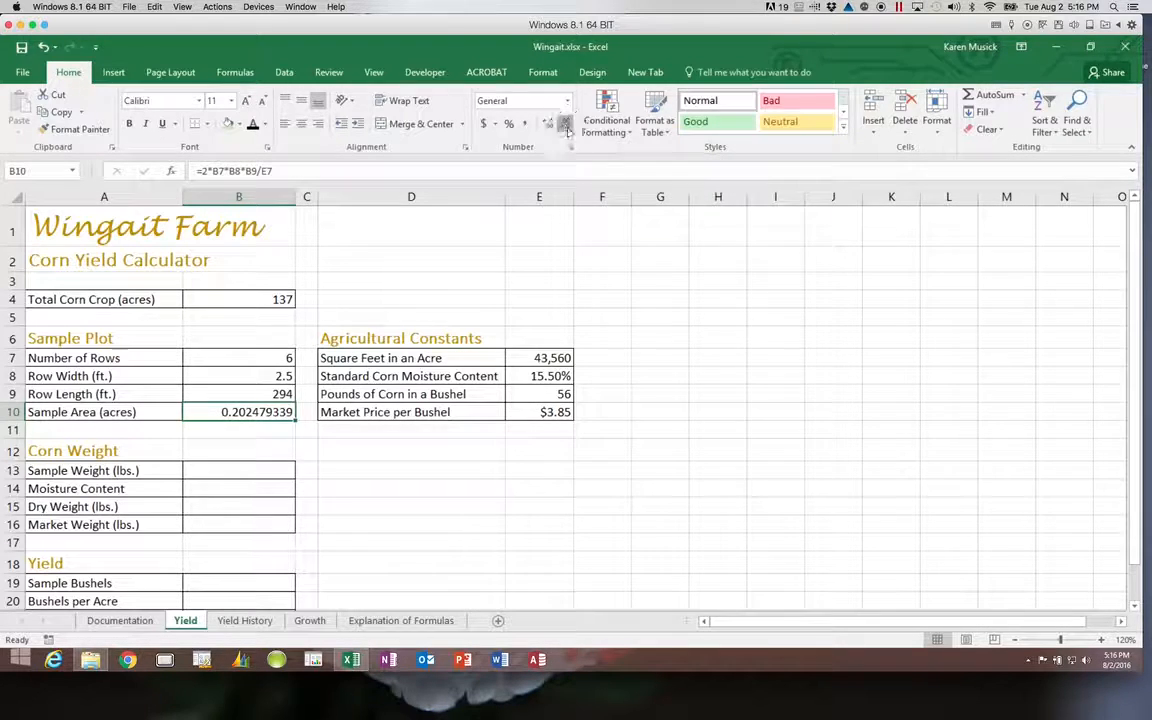
click(566, 127)
click(566, 127)
click(566, 127)
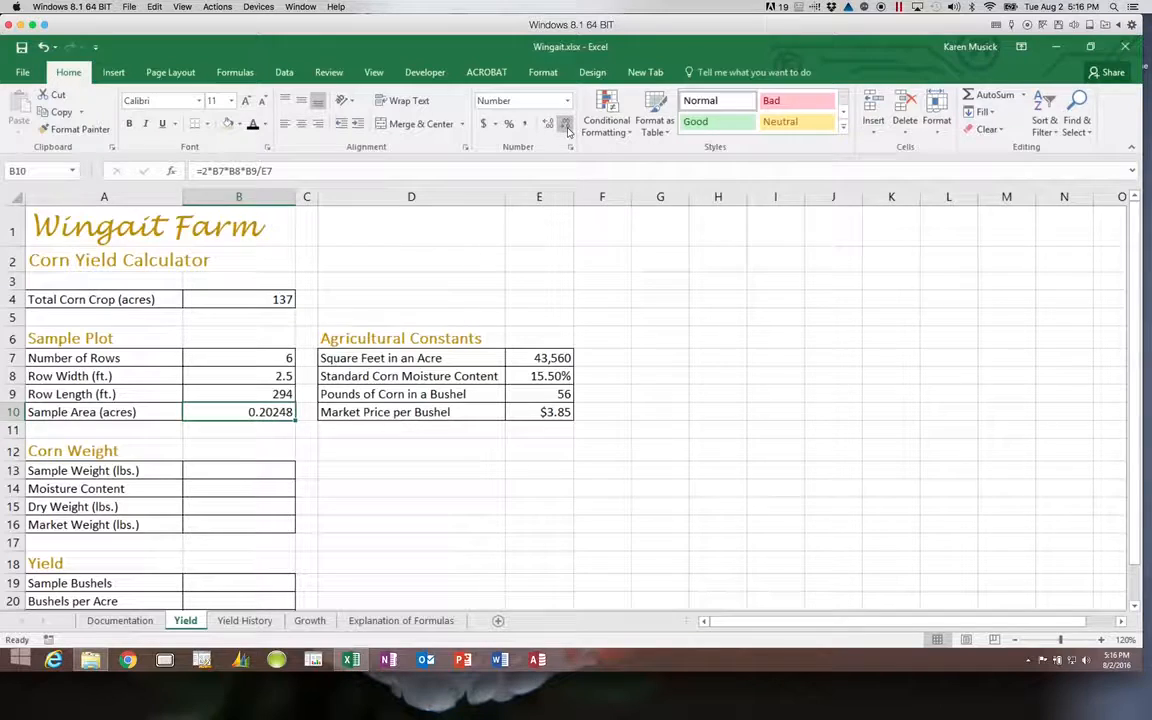
click(566, 127)
click(566, 127)
click(566, 127)
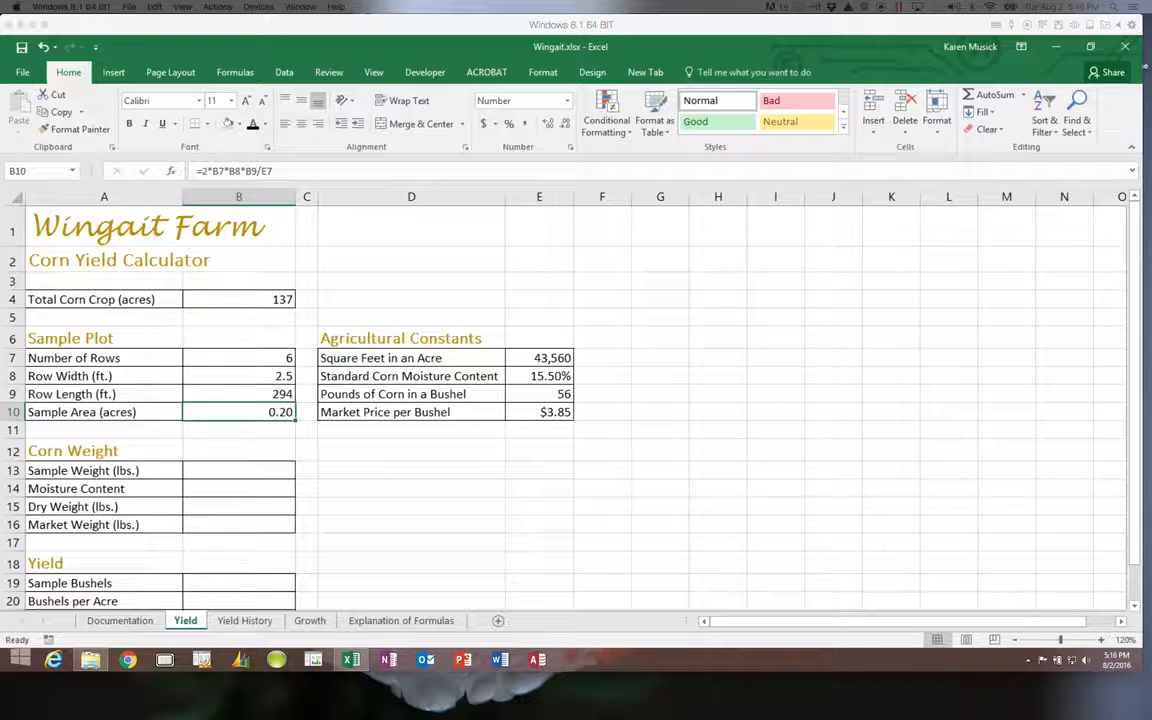
Enter 1922 as the Sample Weight in B13 and 16.3% as the Moisture Content in B14.
click(244, 476)
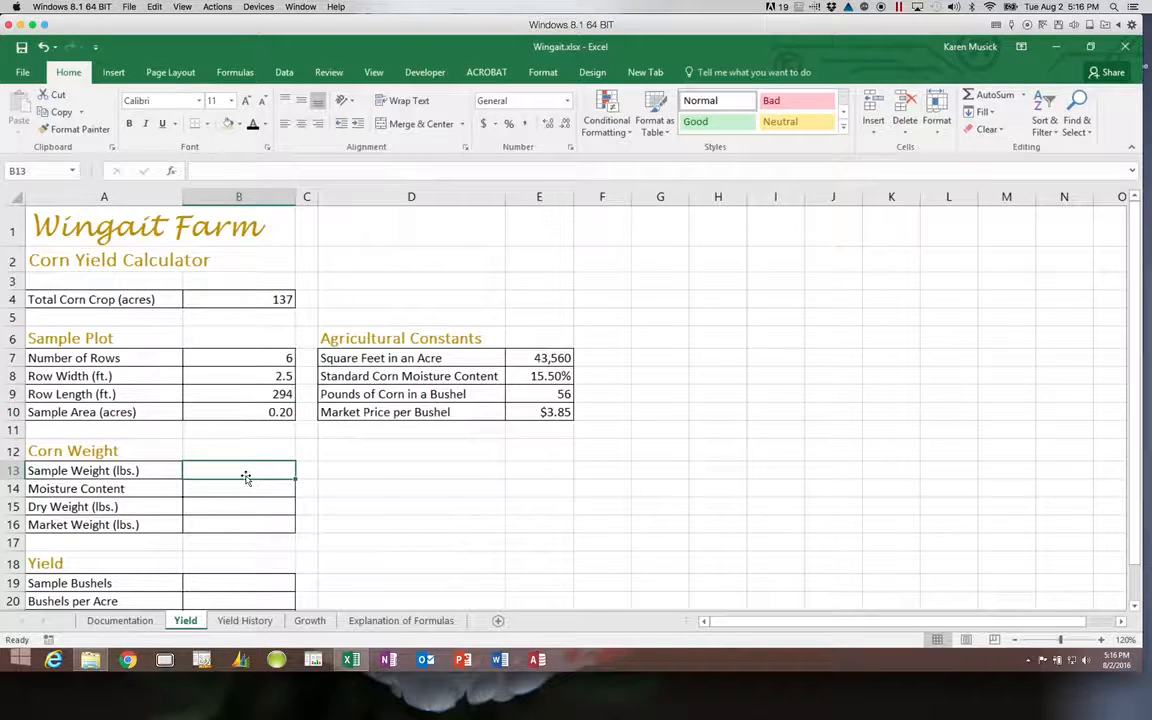
text(1922)
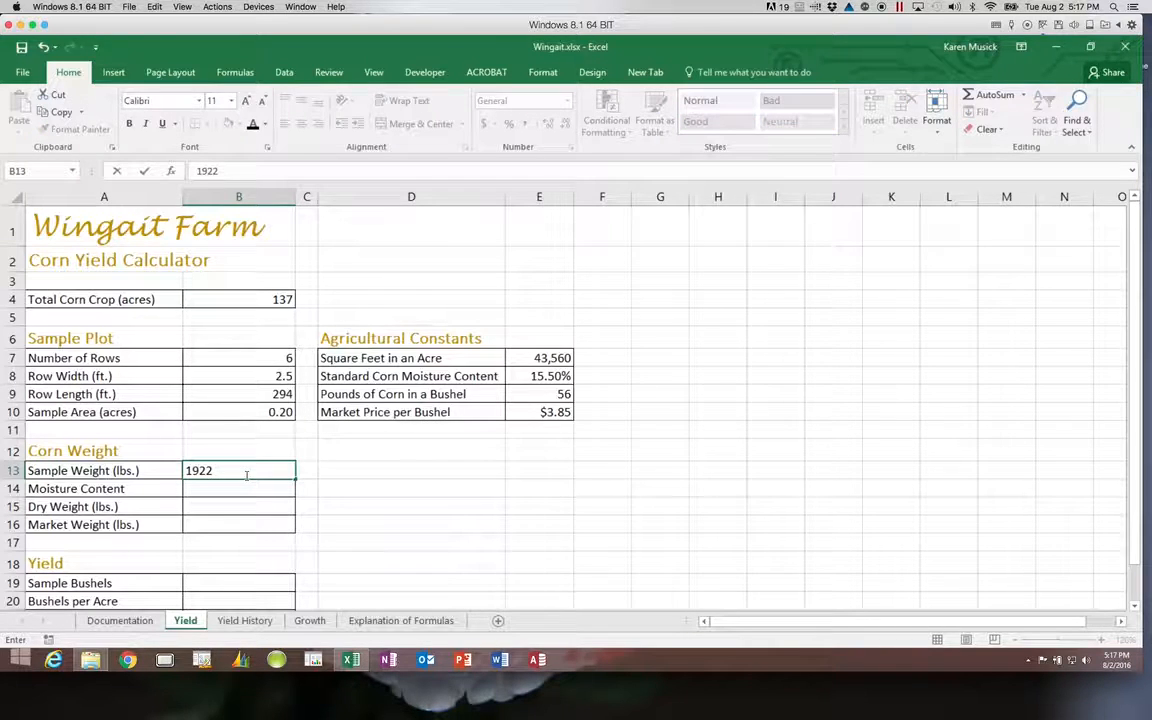
key(Return)
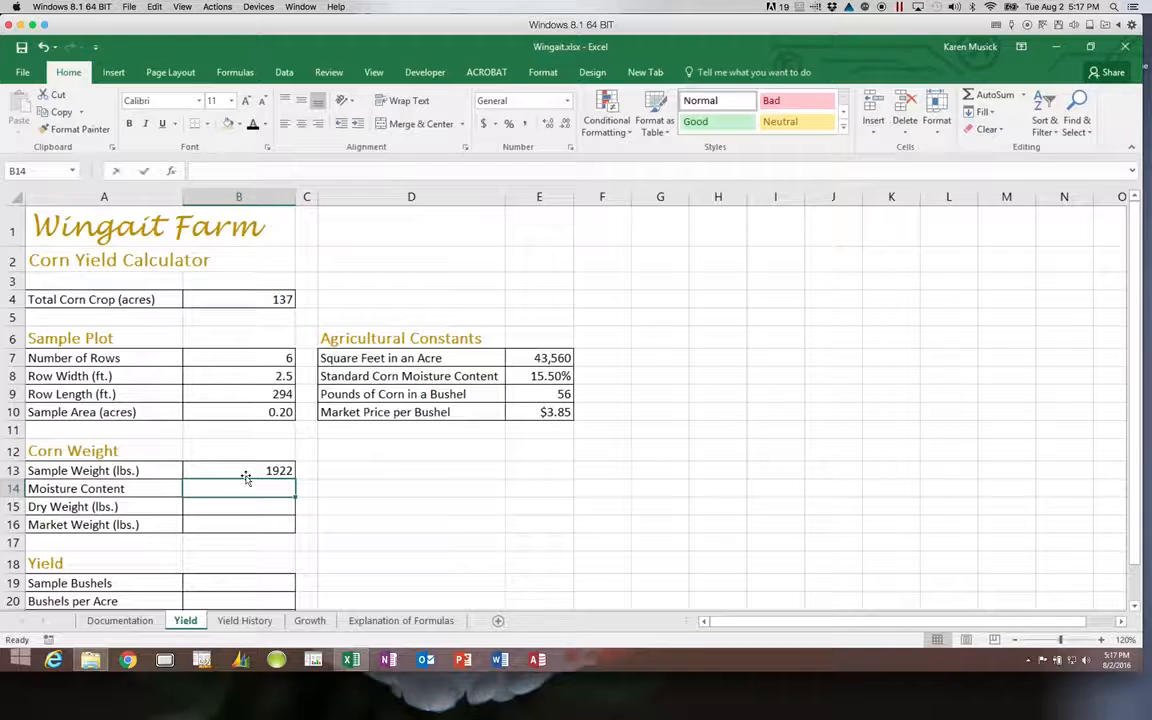
text(16.3)
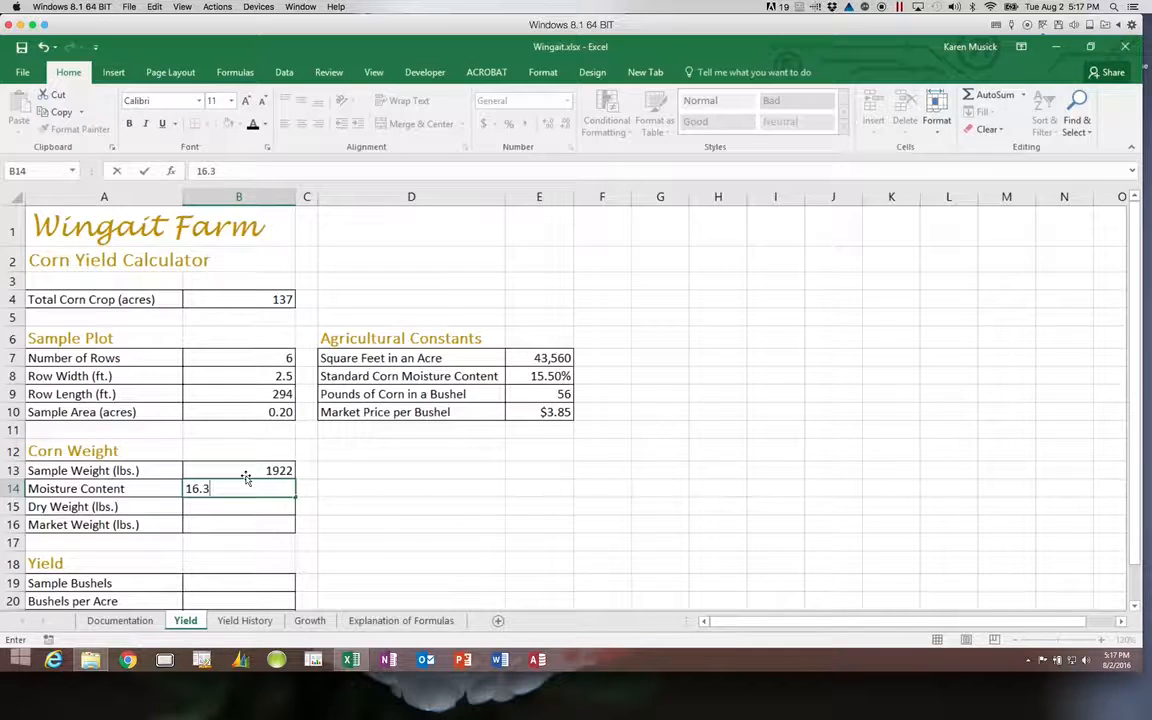
text(%)
key(Return)
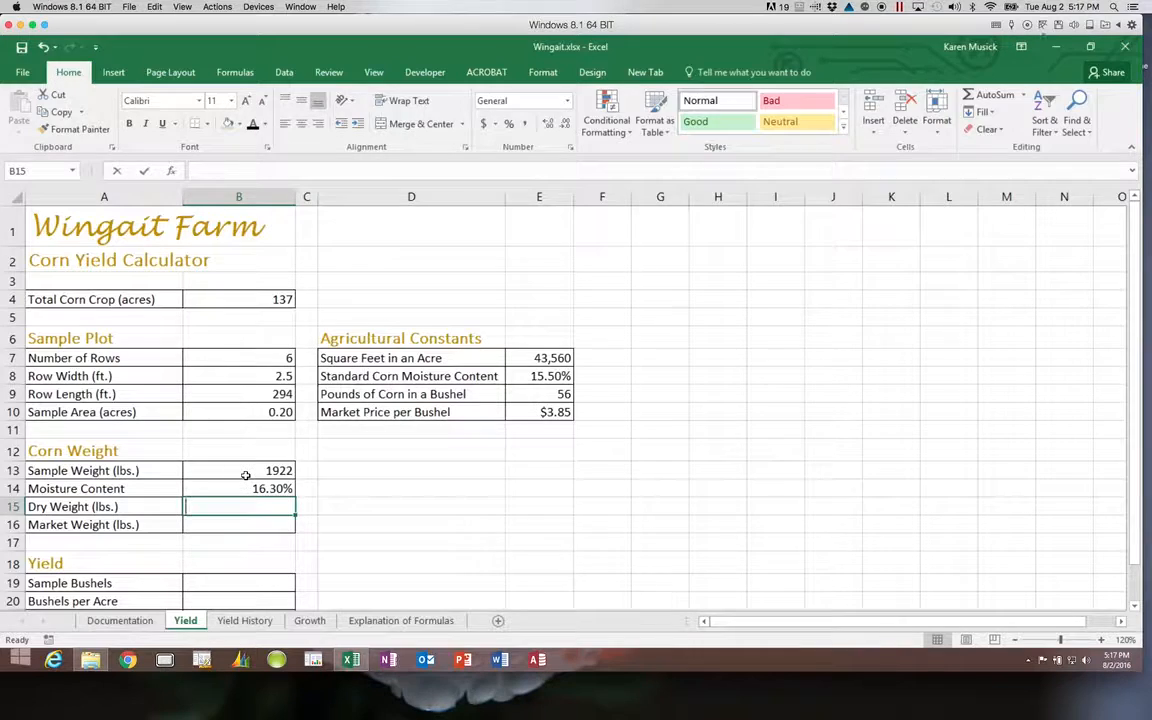
Enter the Dry Weight formula =B13*(1-B14) in cell B15.
text(=)
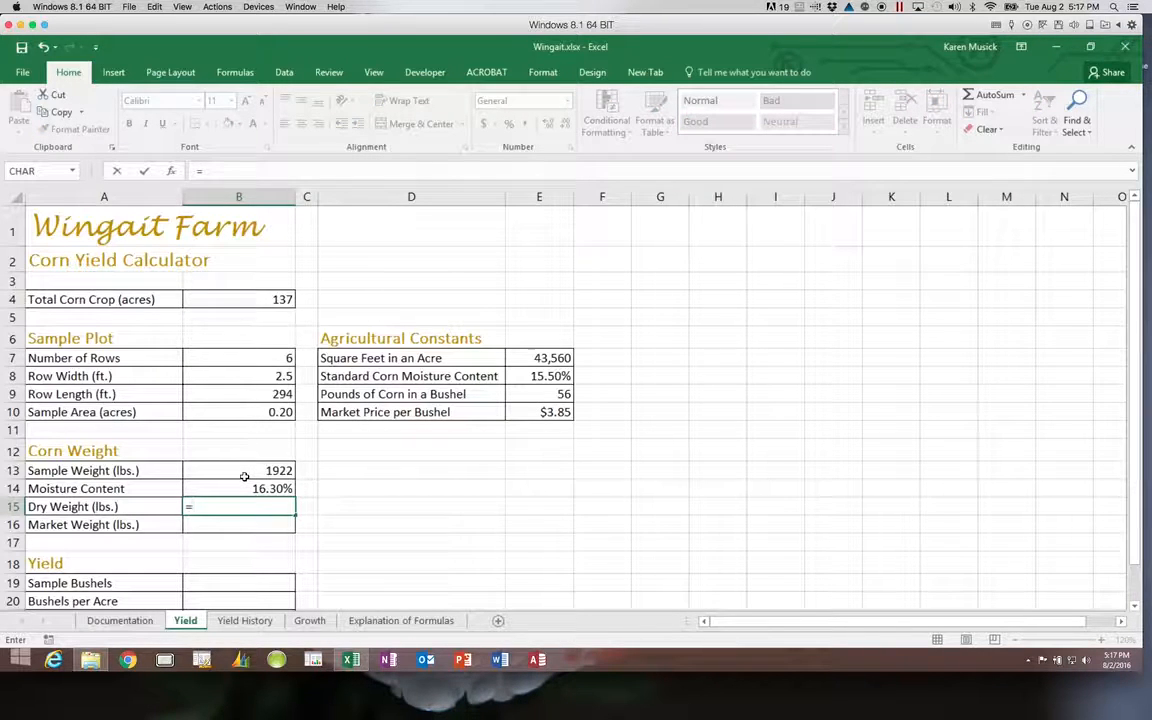
click(243, 471)
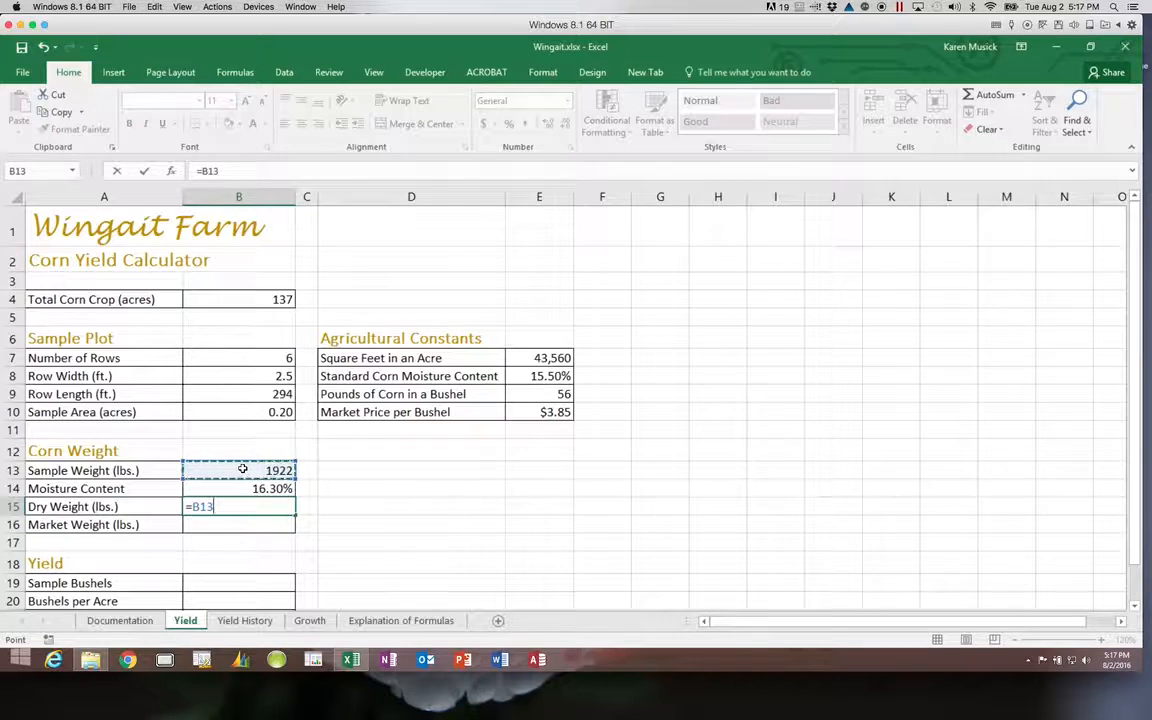
text(*)
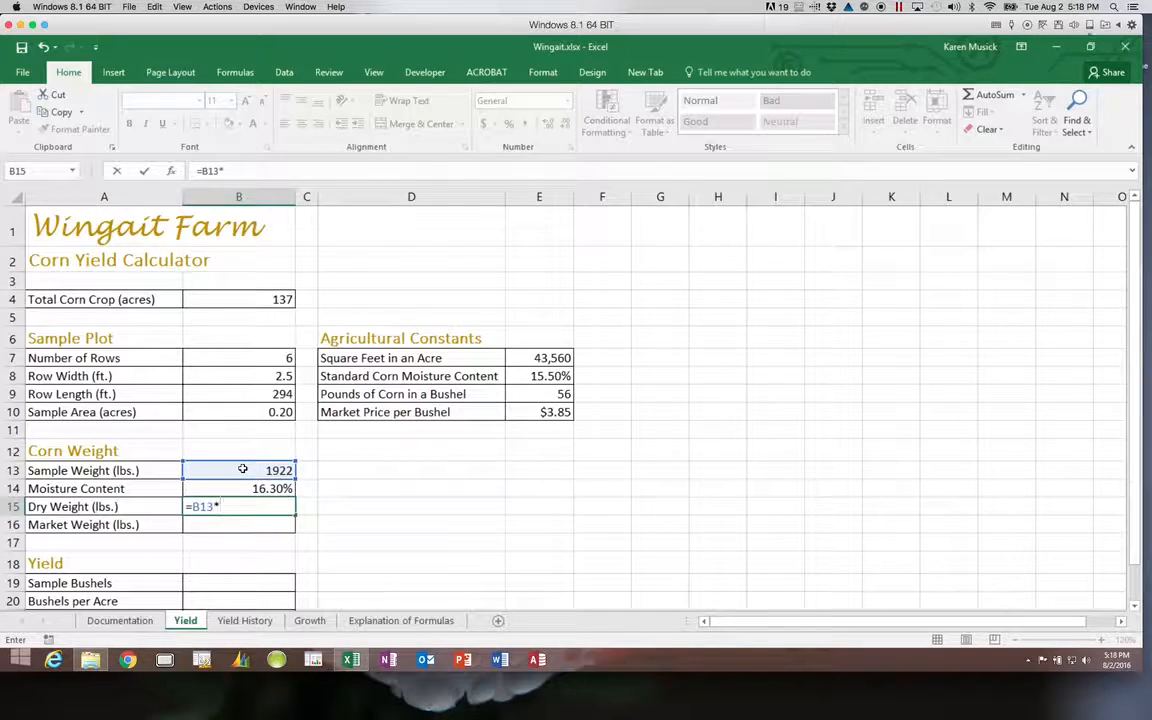
text((1-)
click(245, 490)
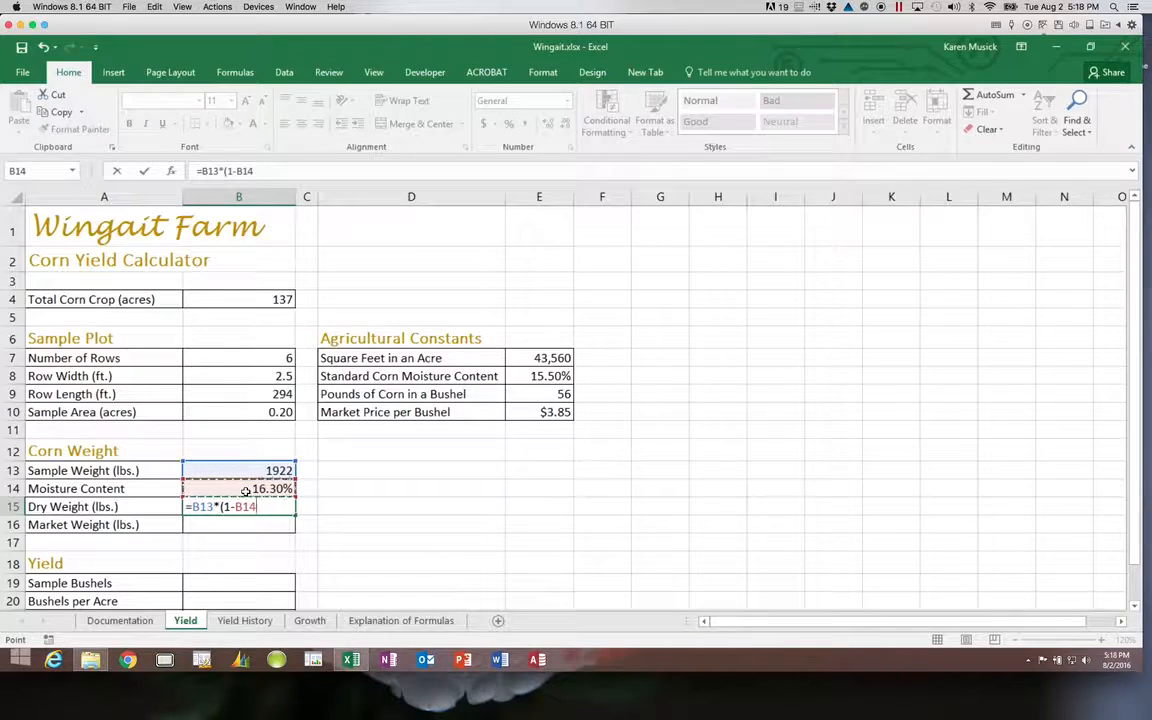
text())
key(Return)
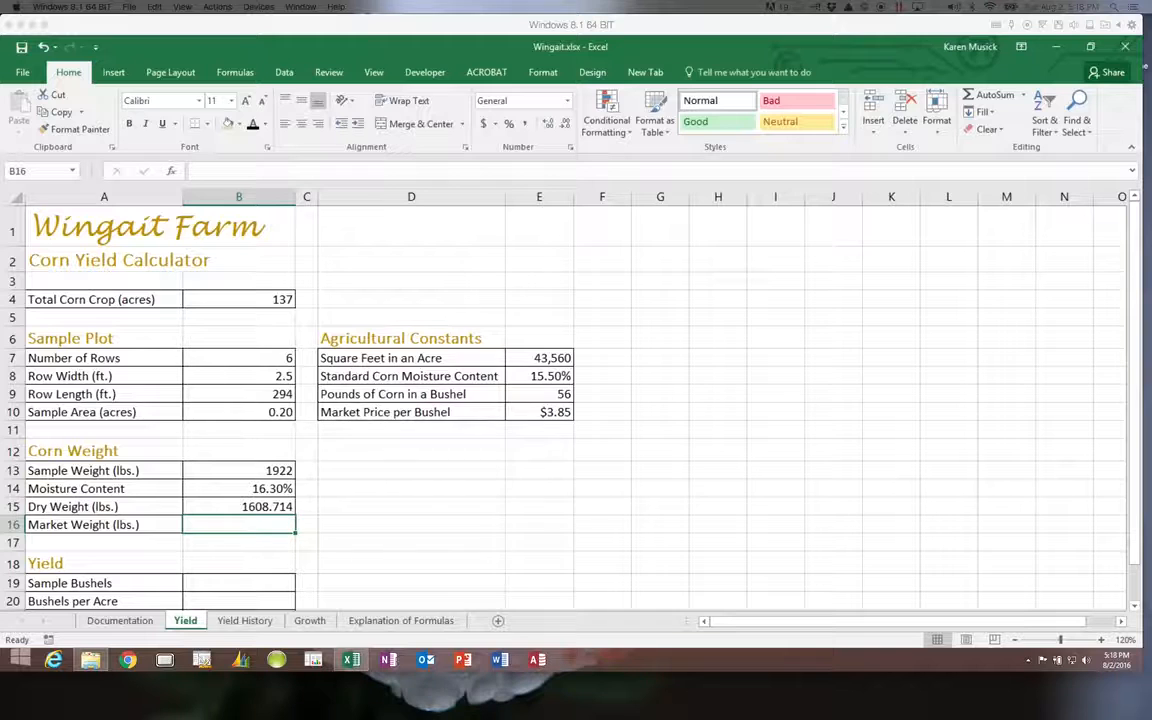
Remove the parentheses from the Dry Weight formula in B15 so that it reads =B13*1-B14.
click(284, 506)
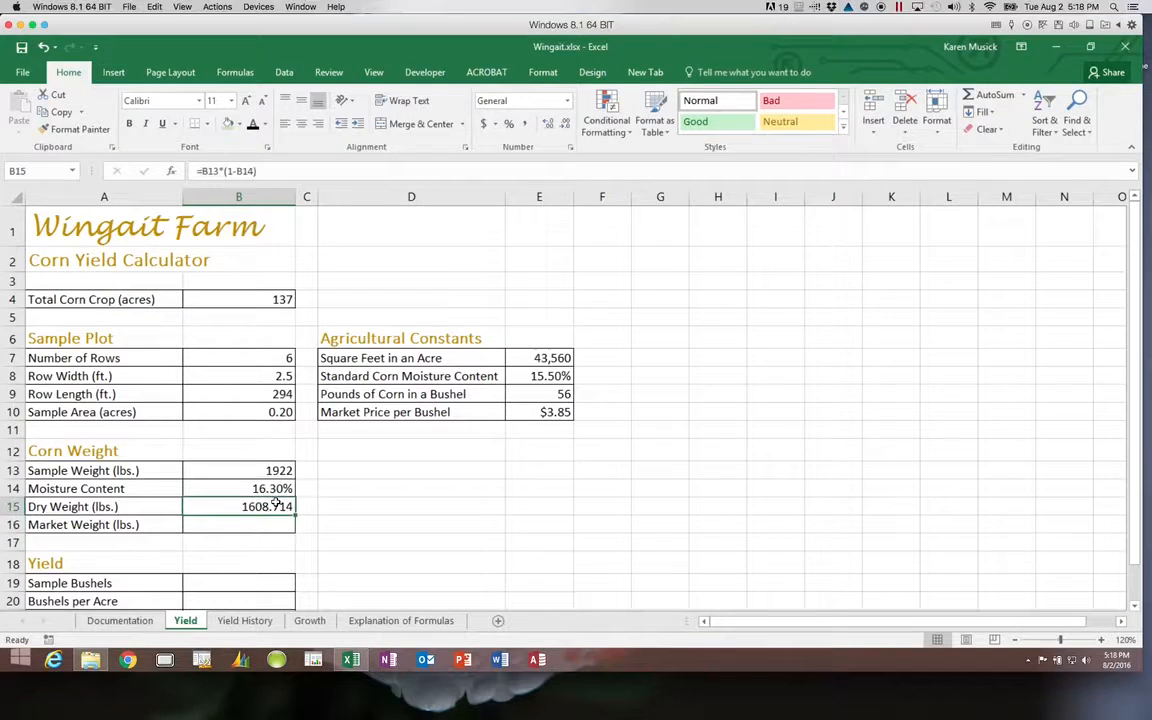
click(229, 171)
key(BackSpace)
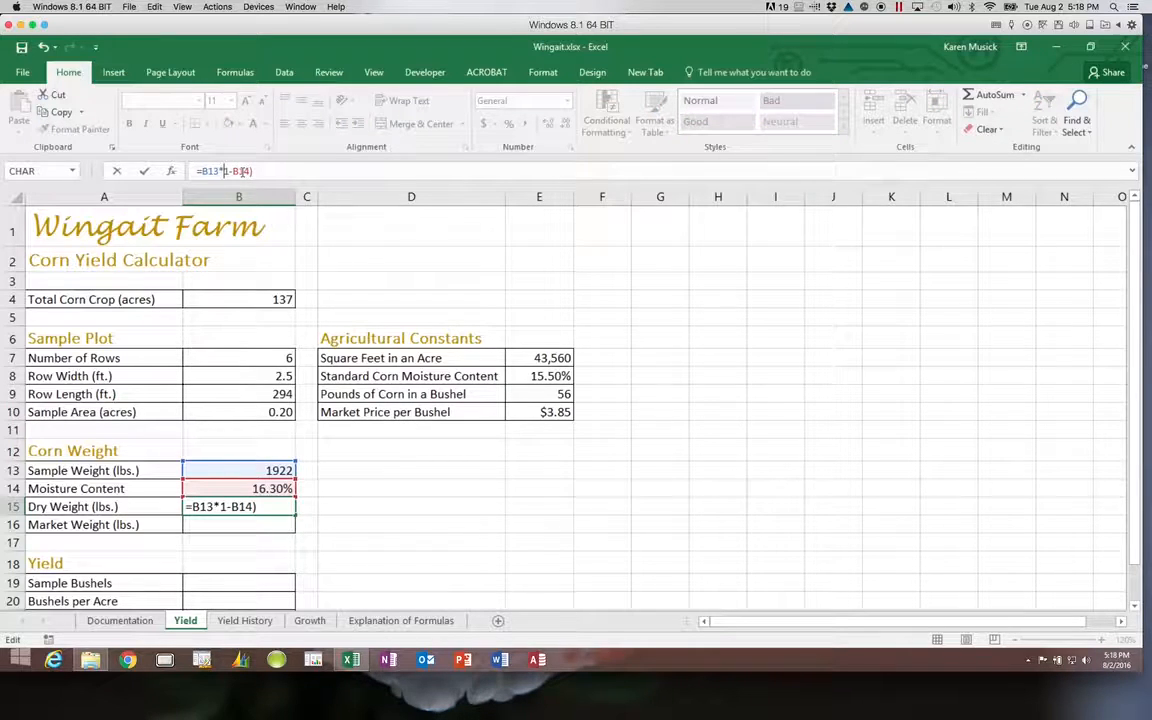
click(251, 171)
key(BackSpace)
key(Return)
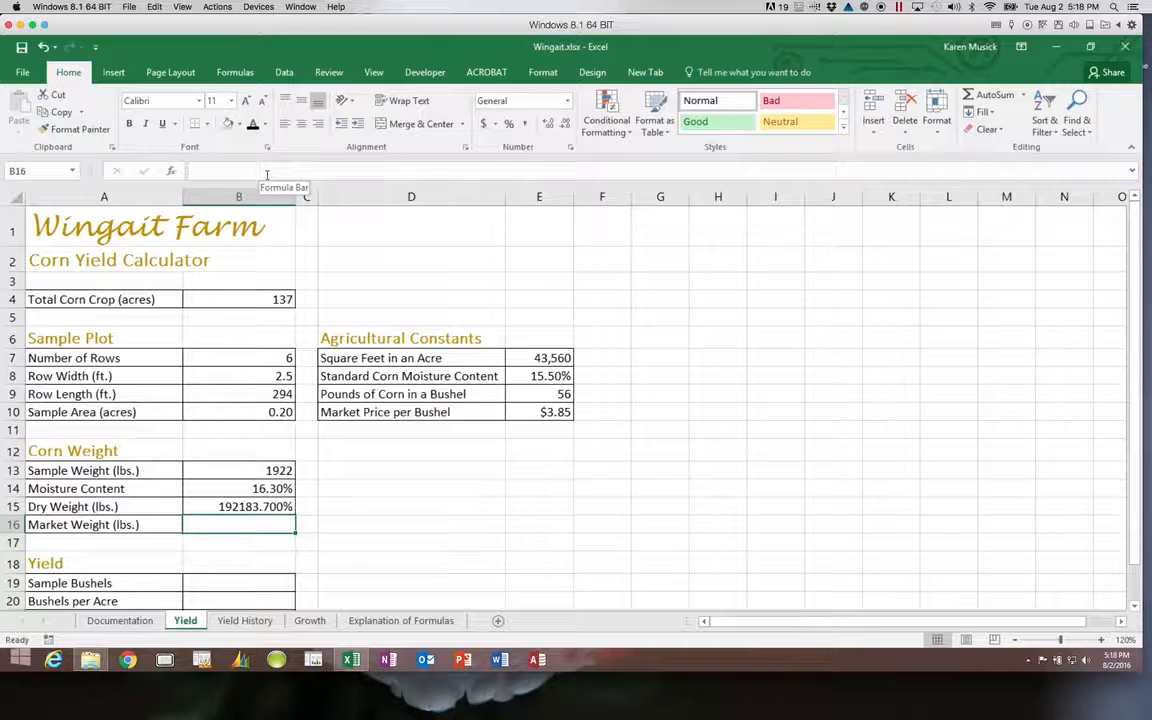
Put the parentheses back in the Dry Weight formula in B15 so that it reads =B13*(1-B14).
key(Up)
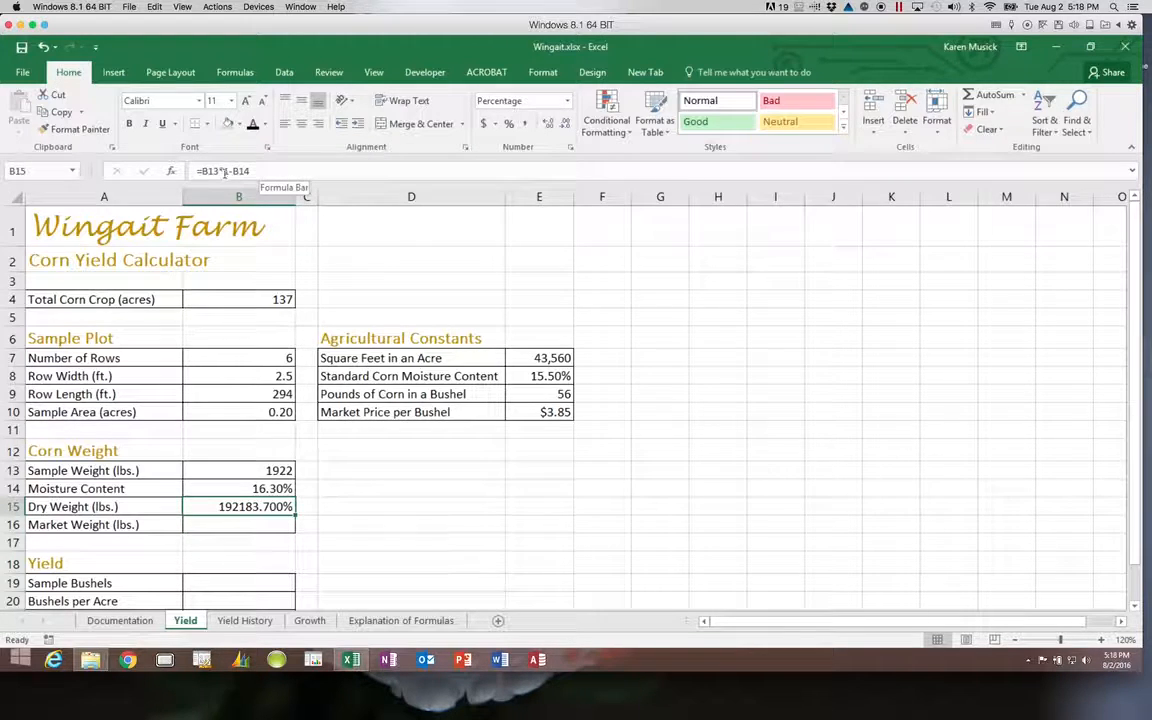
click(222, 172)
text(()
click(268, 171)
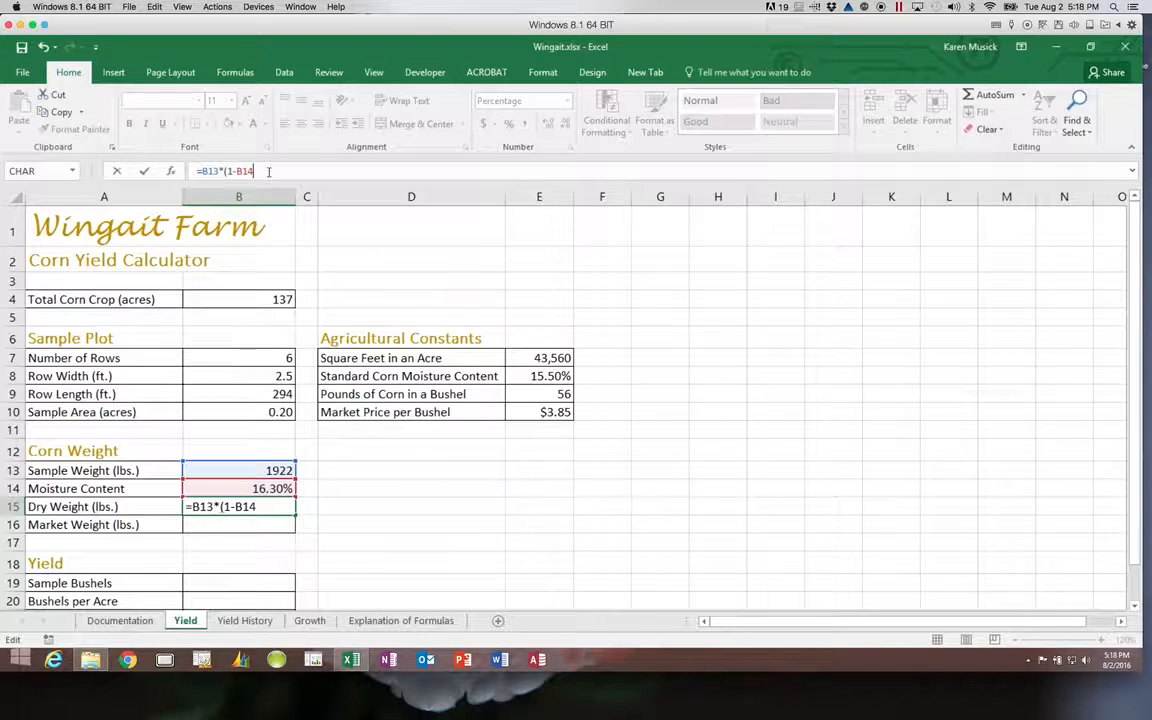
text())
key(Return)
key(Return)
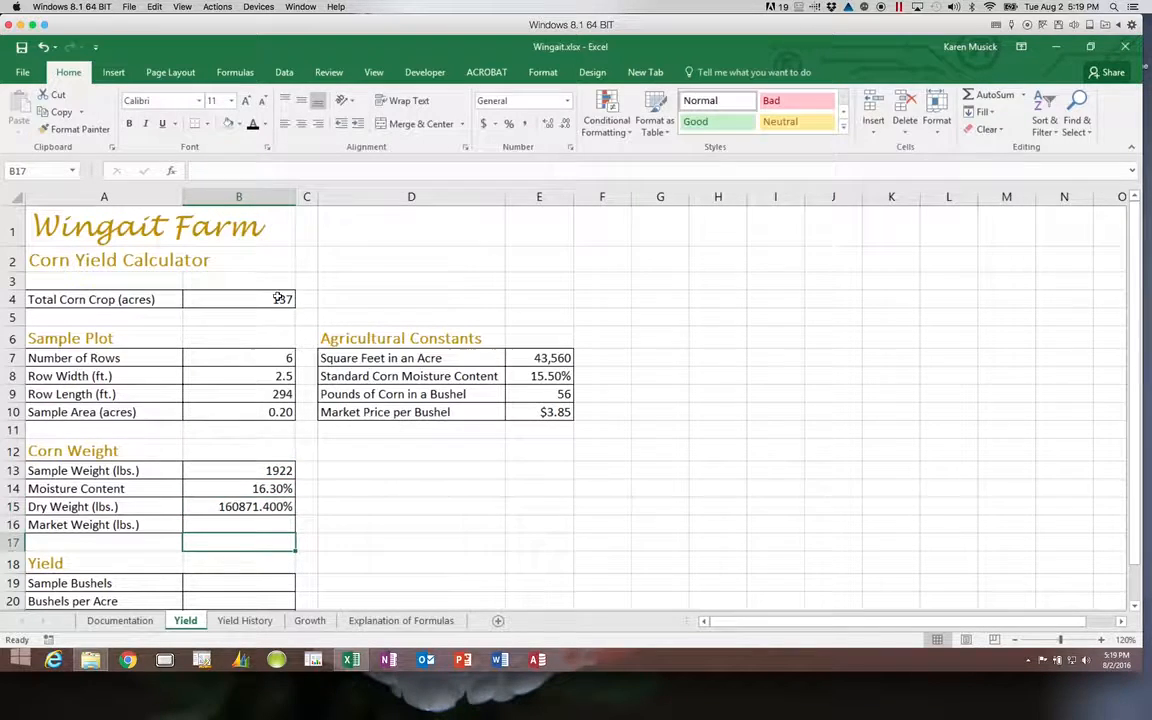
Format the Dry Weight result in B15 with the comma style and no decimal places.
click(271, 524)
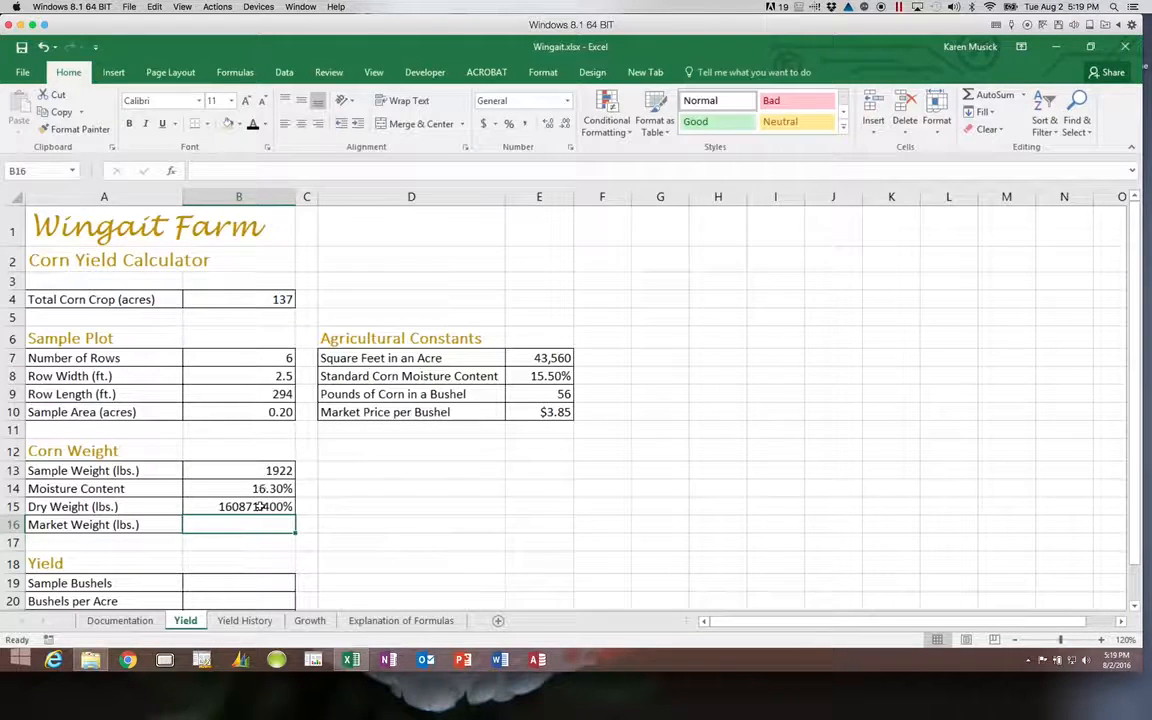
click(235, 506)
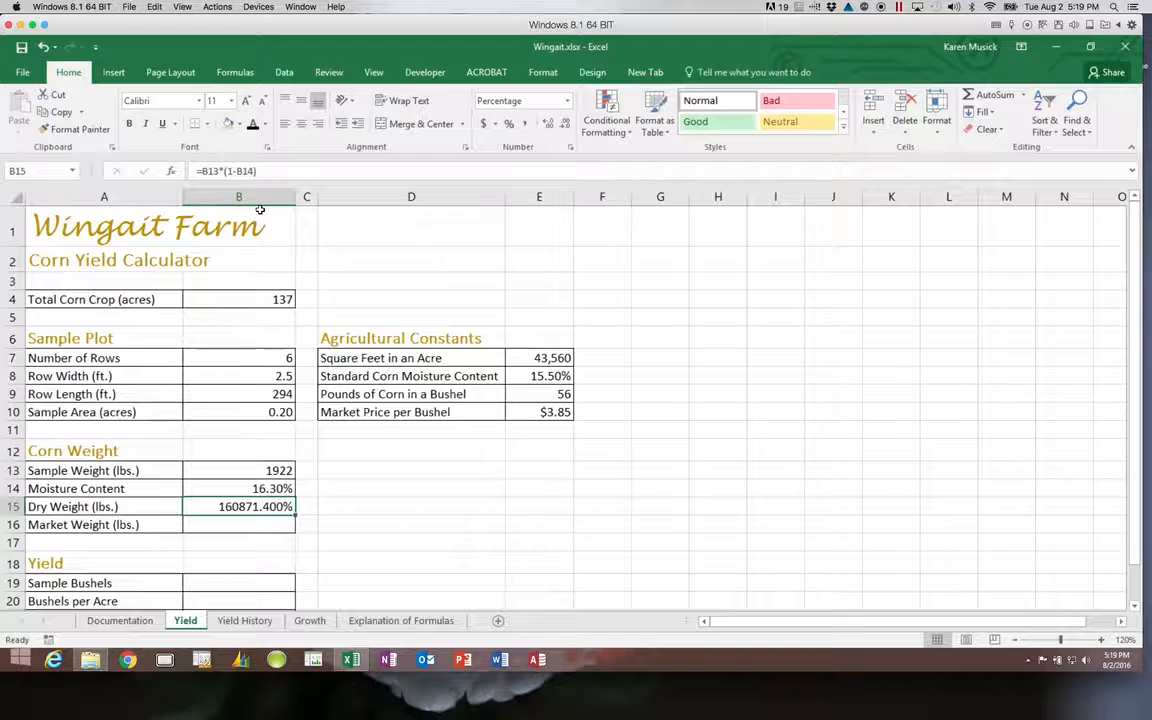
click(520, 124)
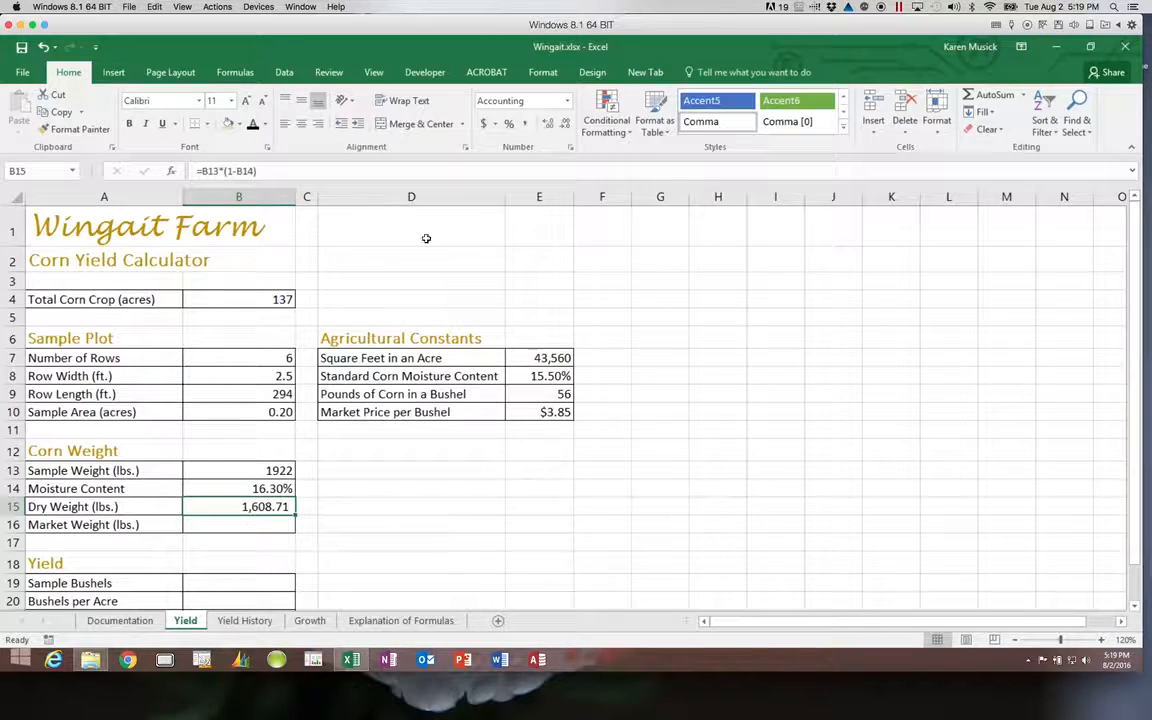
click(565, 125)
click(565, 125)
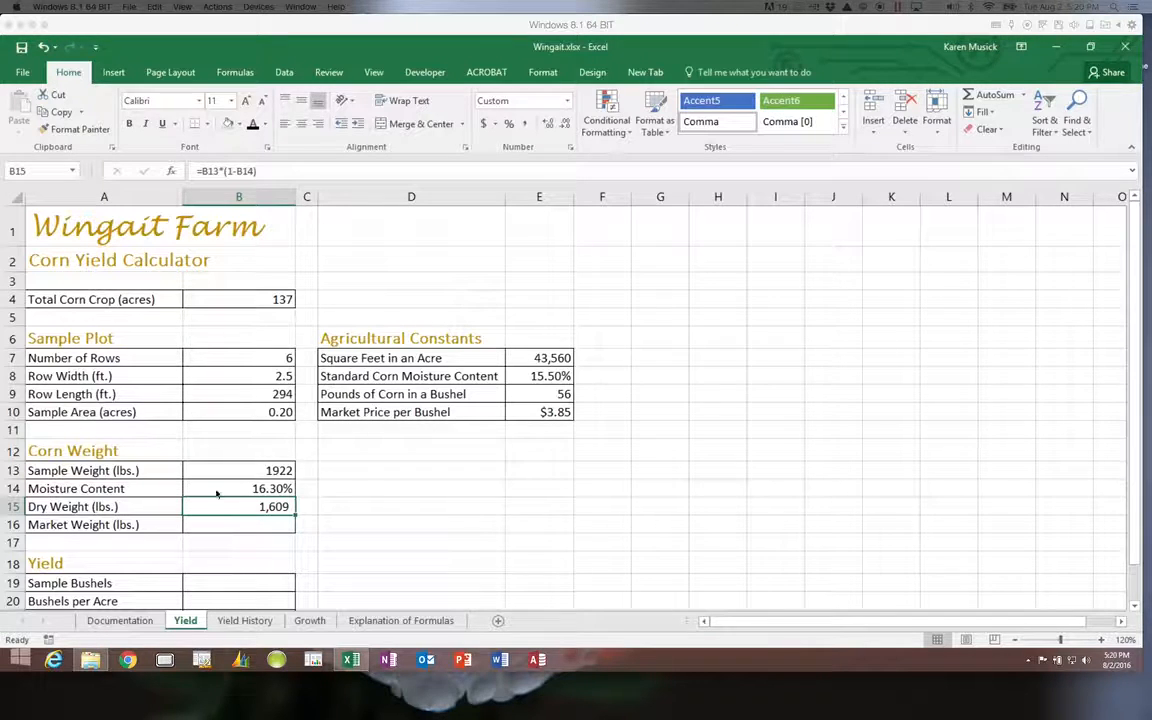
Enter the Market Weight formula =B15/(1-E8) in cell B16, using the Standard Corn Moisture Content constant.
click(217, 527)
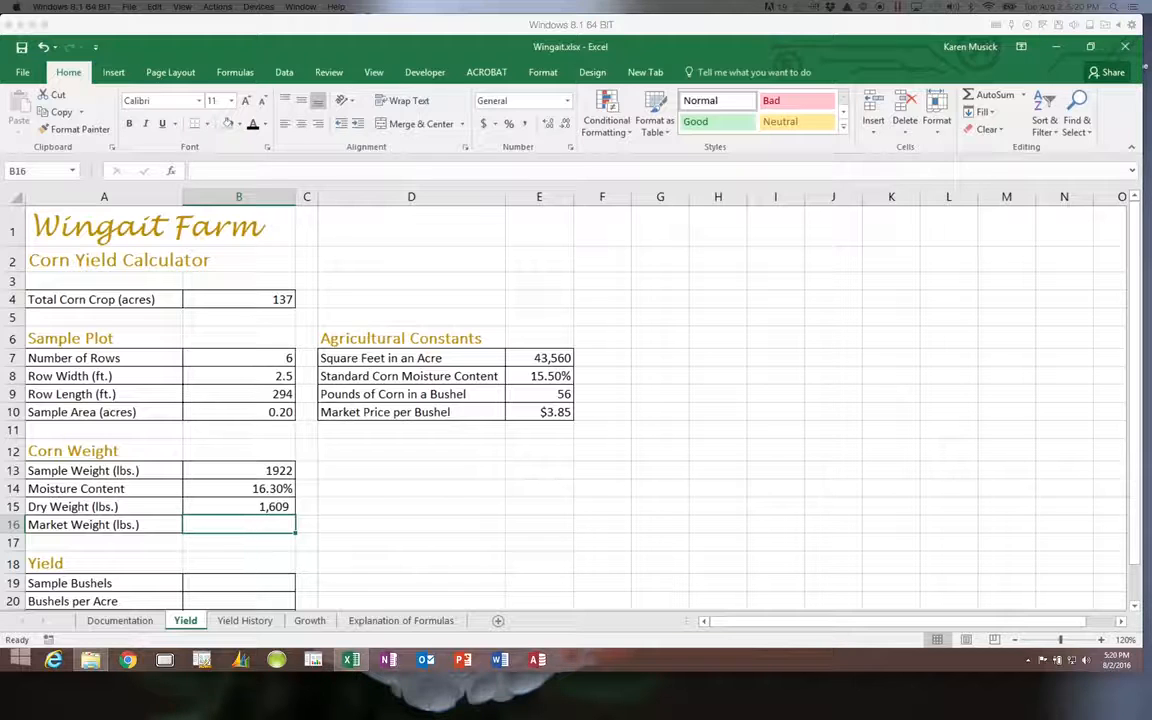
click(201, 524)
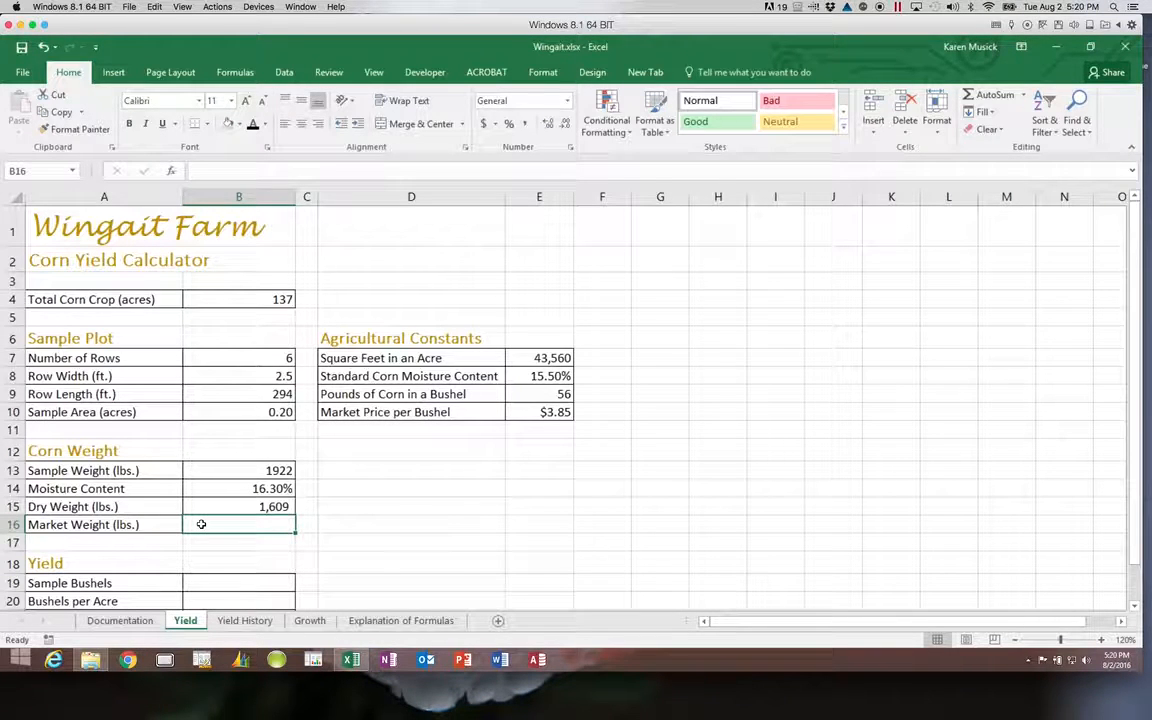
text(=)
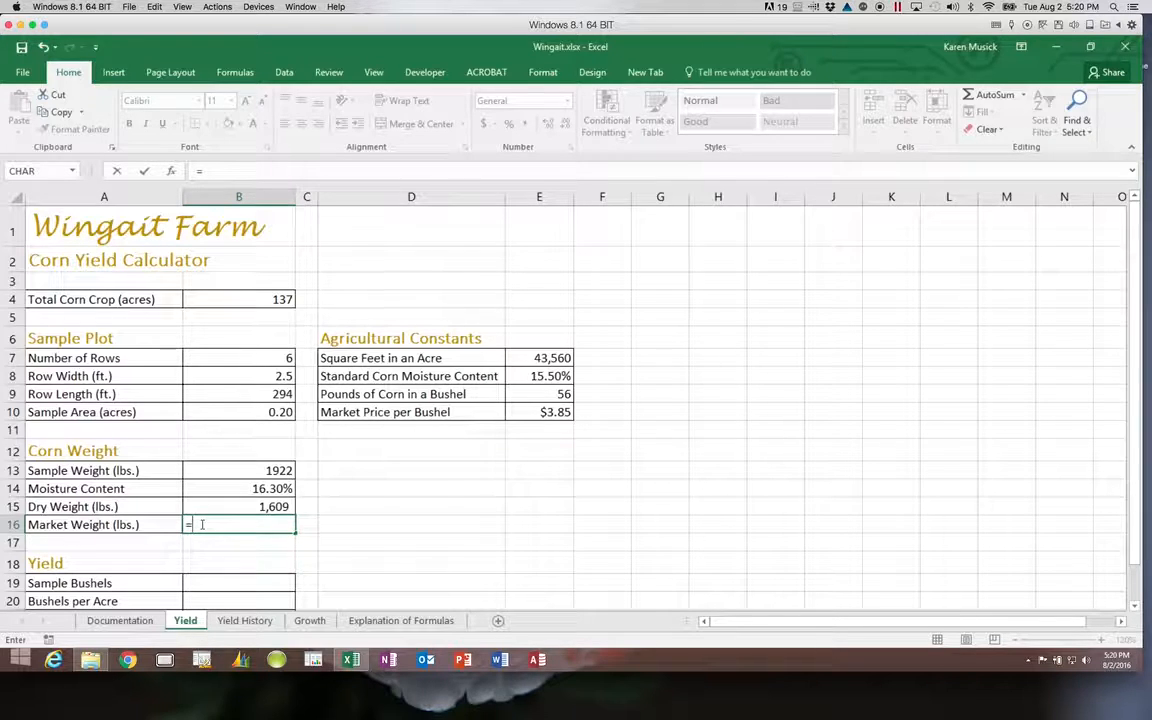
click(228, 508)
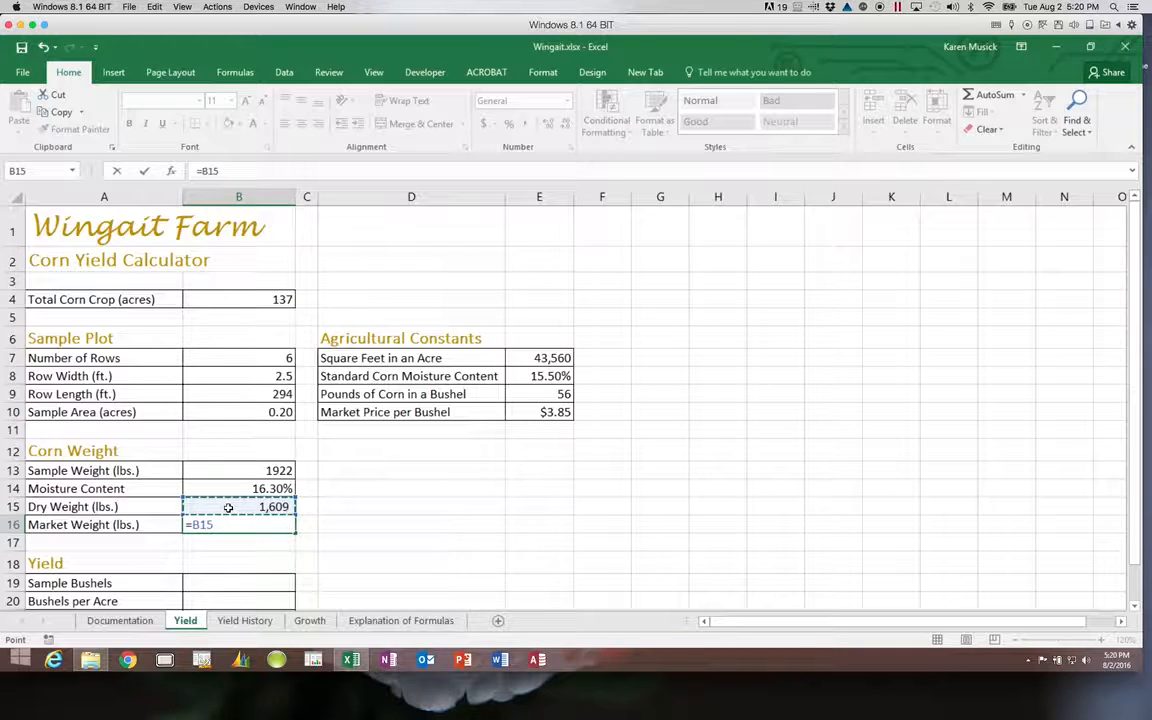
text(/()
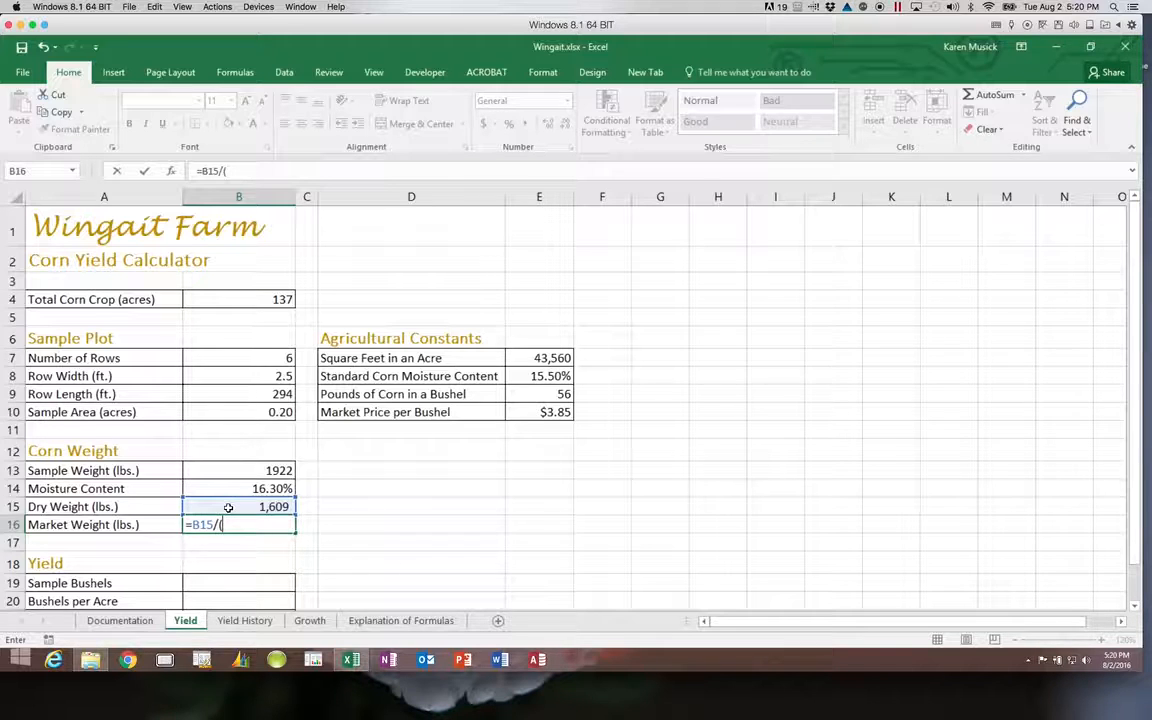
text(1-)
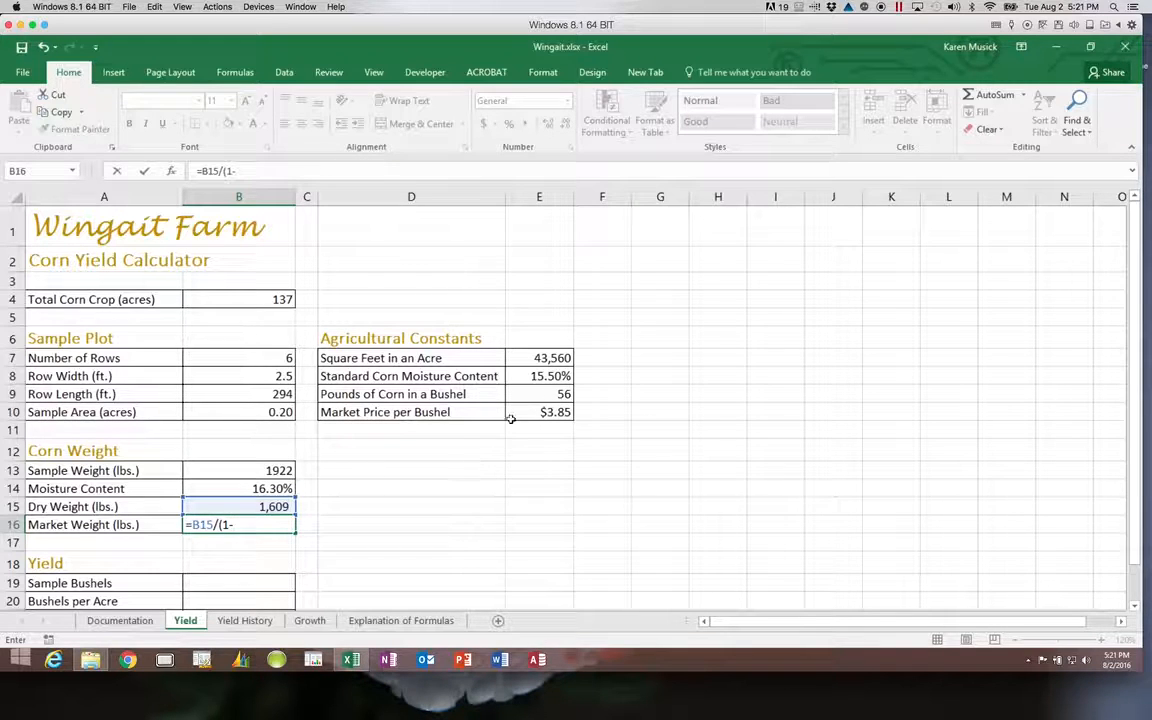
click(529, 376)
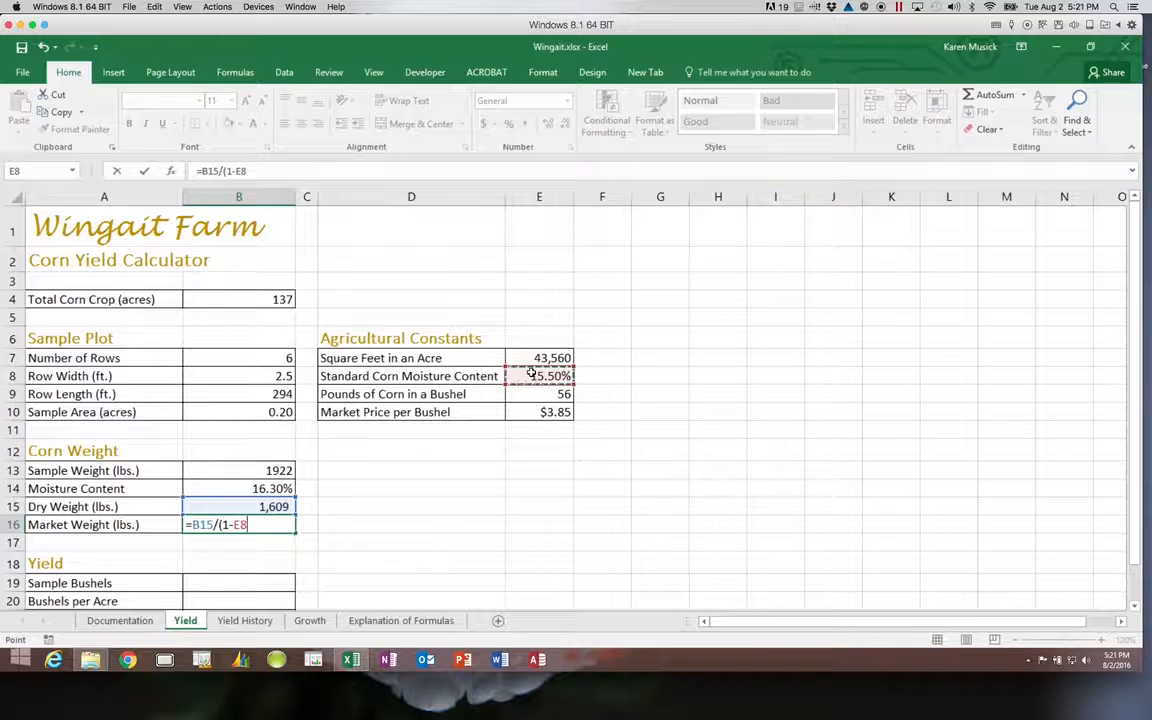
text())
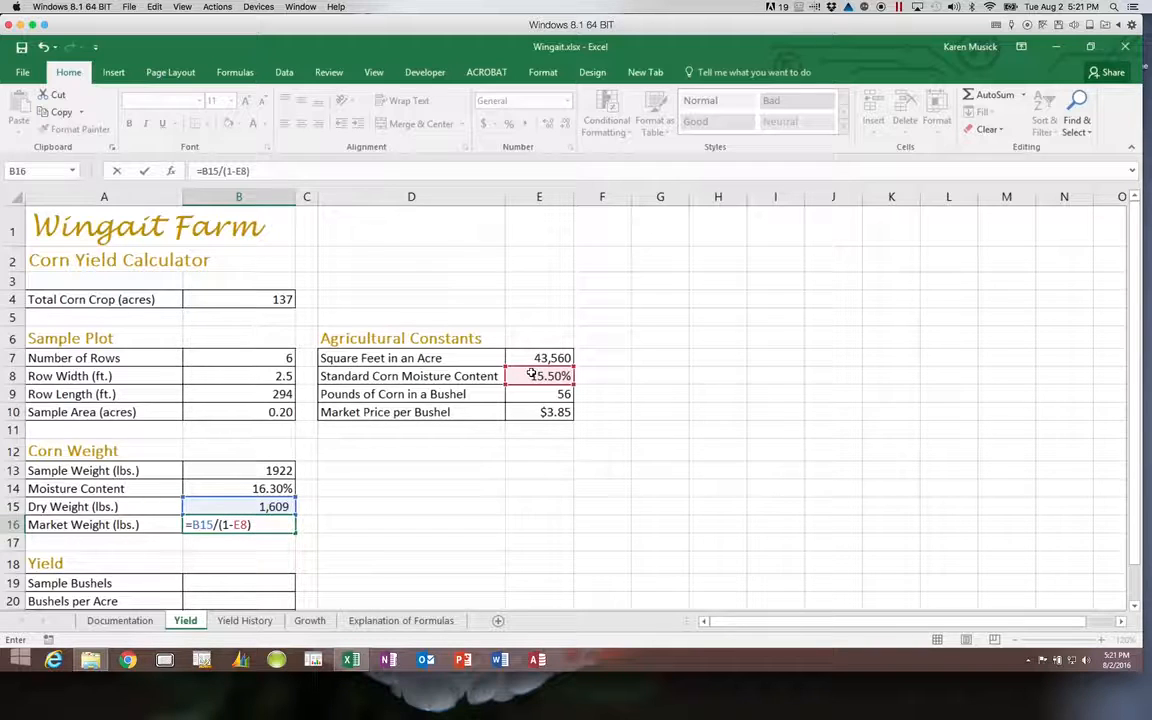
key(Return)
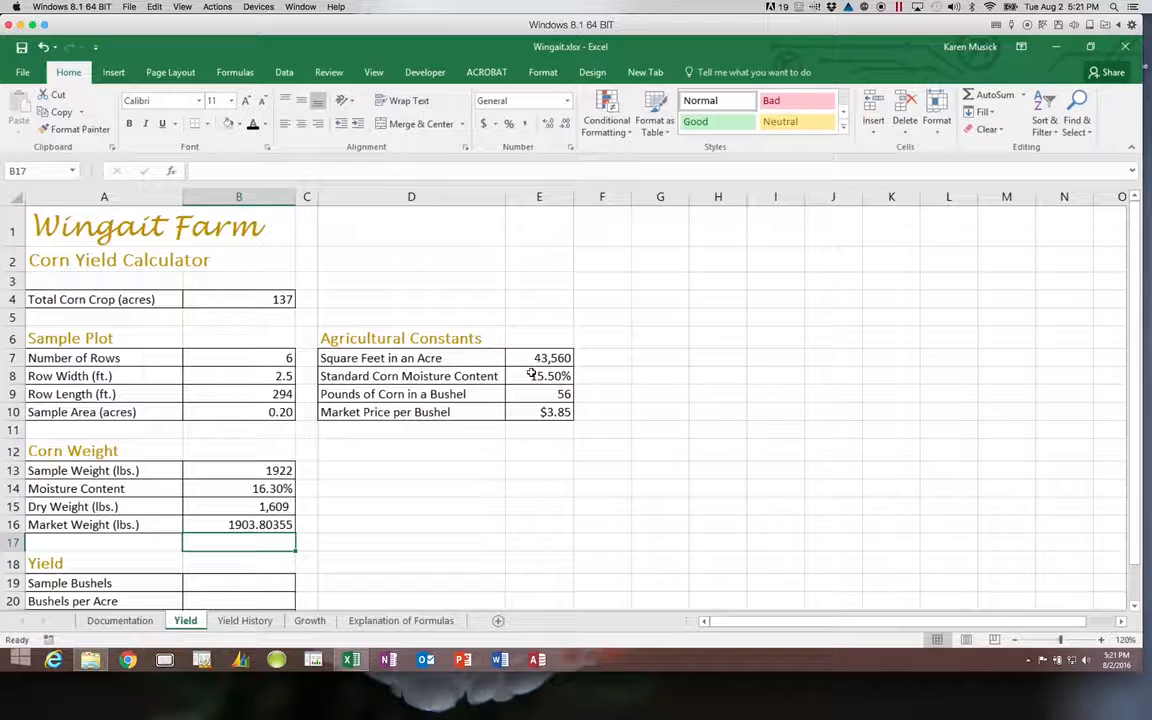
Reduce the Market Weight result in B16 to zero decimal places.
click(284, 524)
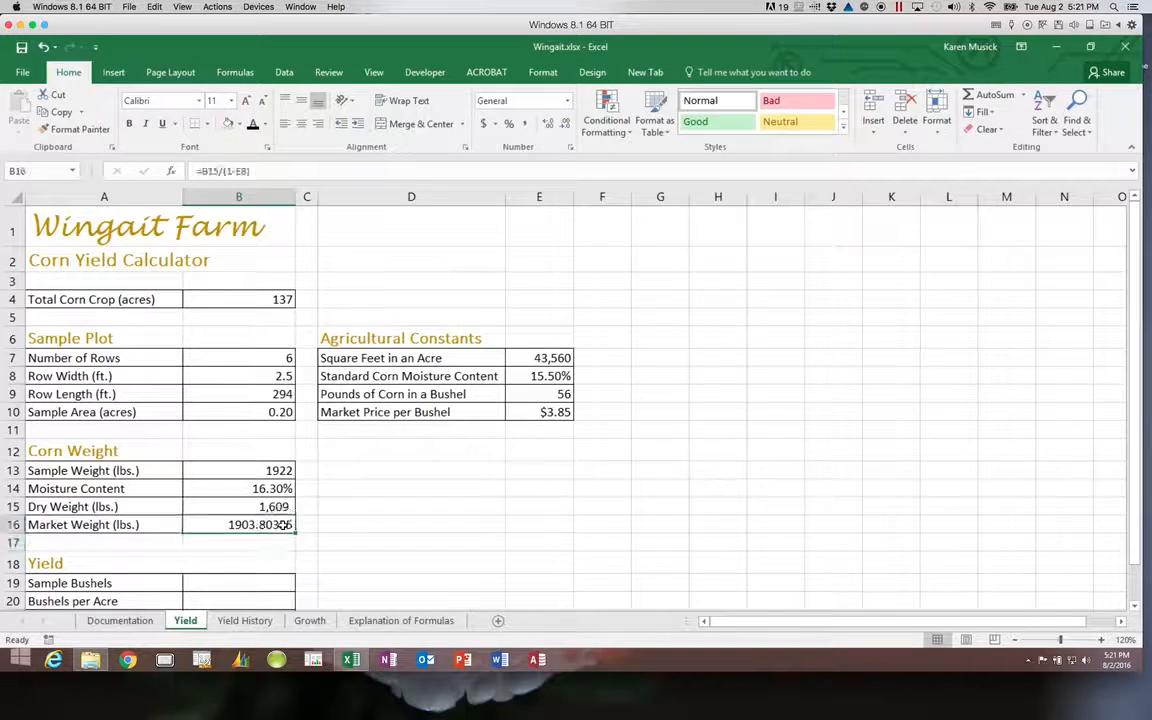
click(562, 124)
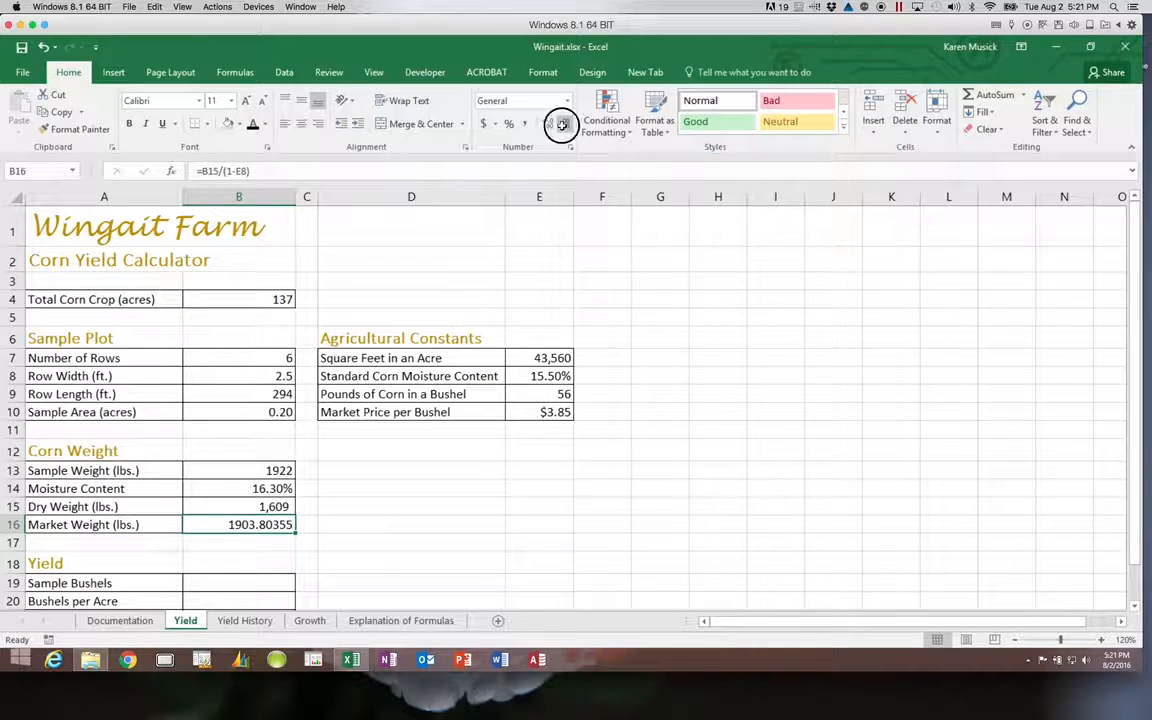
click(562, 124)
click(562, 124)
click(563, 127)
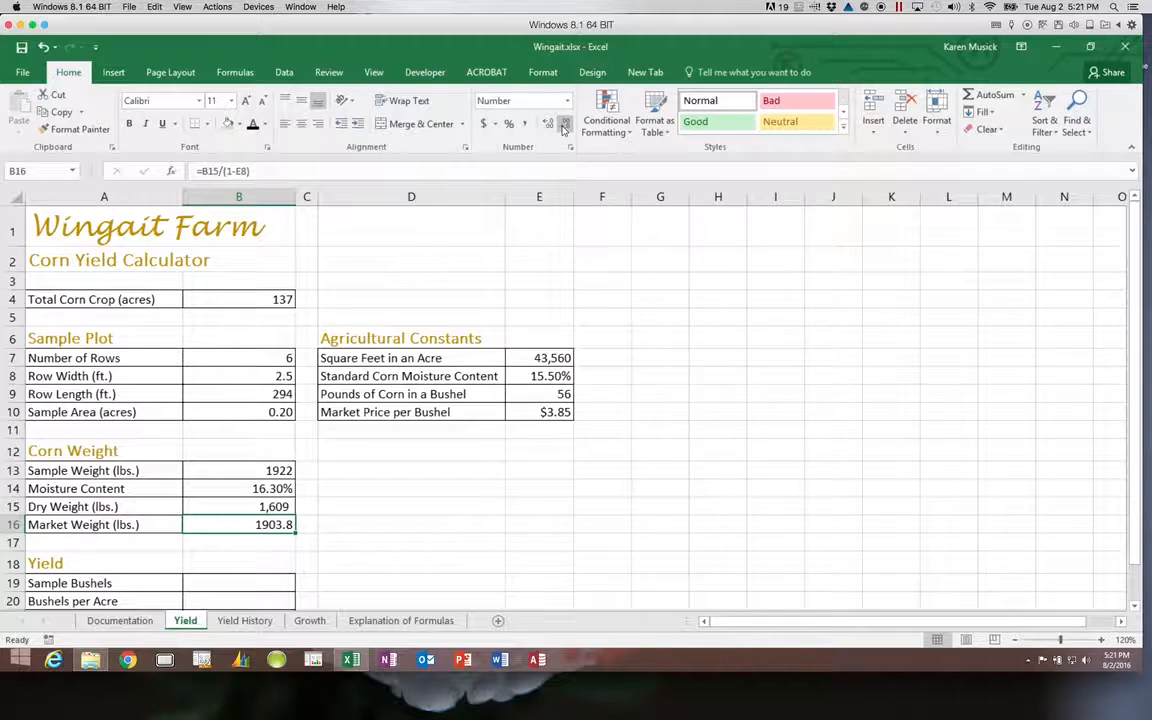
click(562, 124)
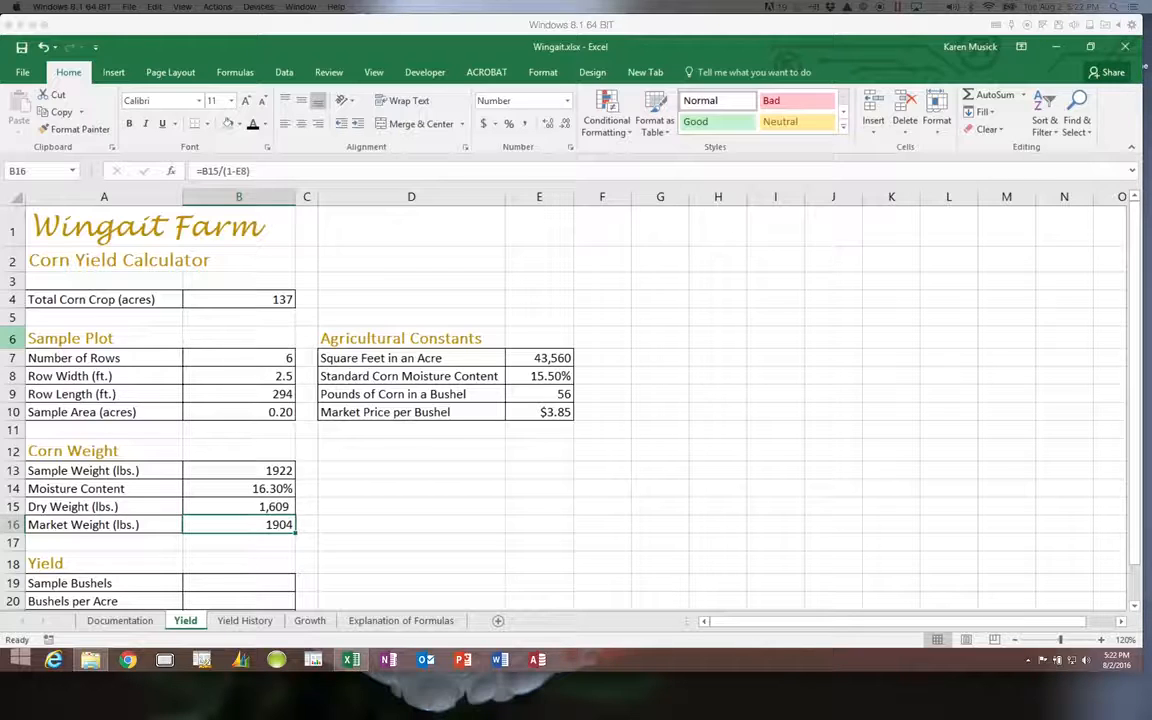
Enter the Sample Bushels formula =B16/E9 in cell B19 and select that cell again.
click(220, 583)
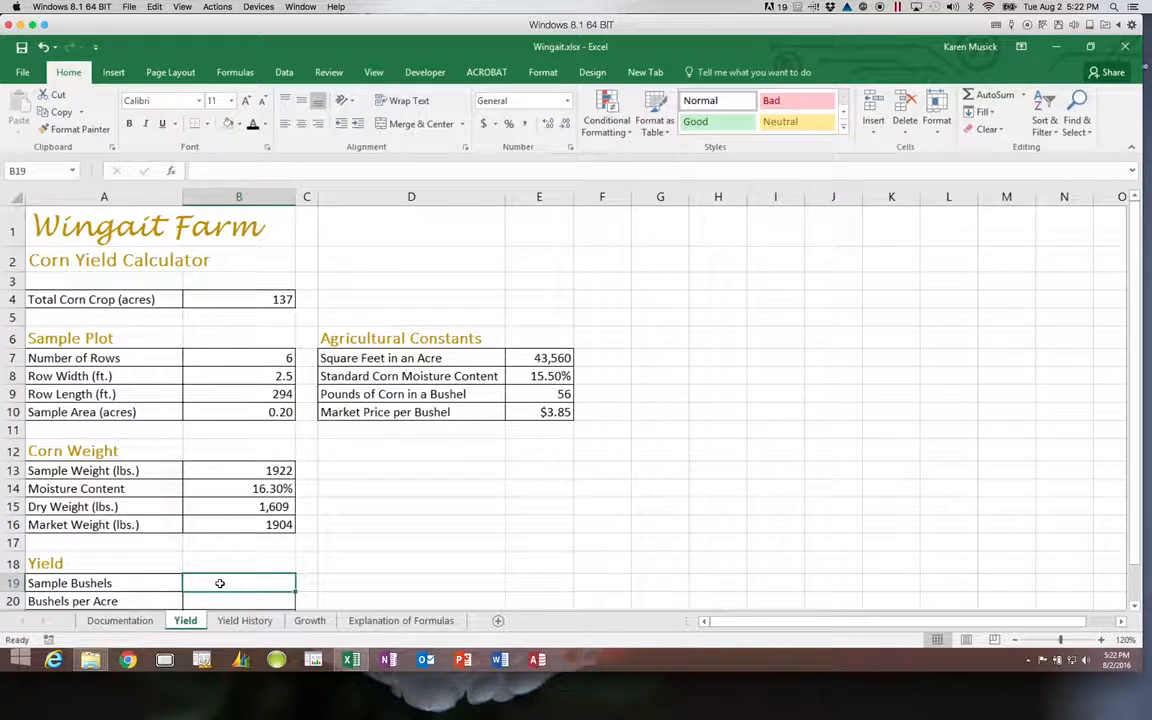
text(=)
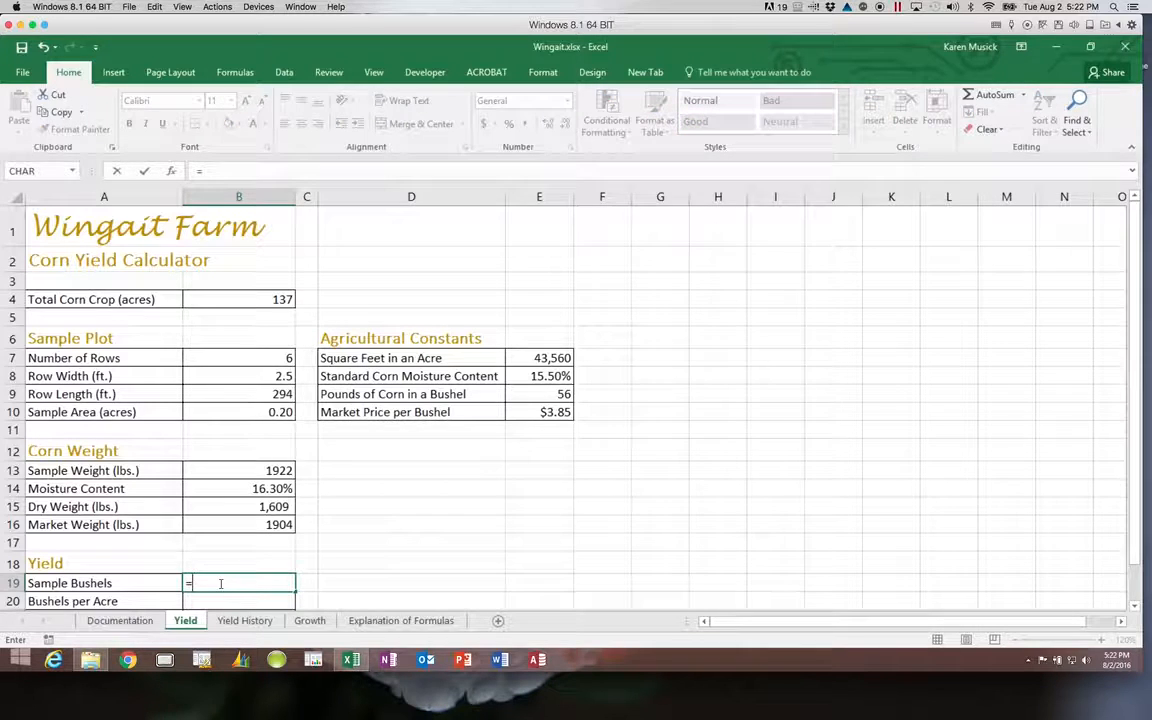
click(250, 525)
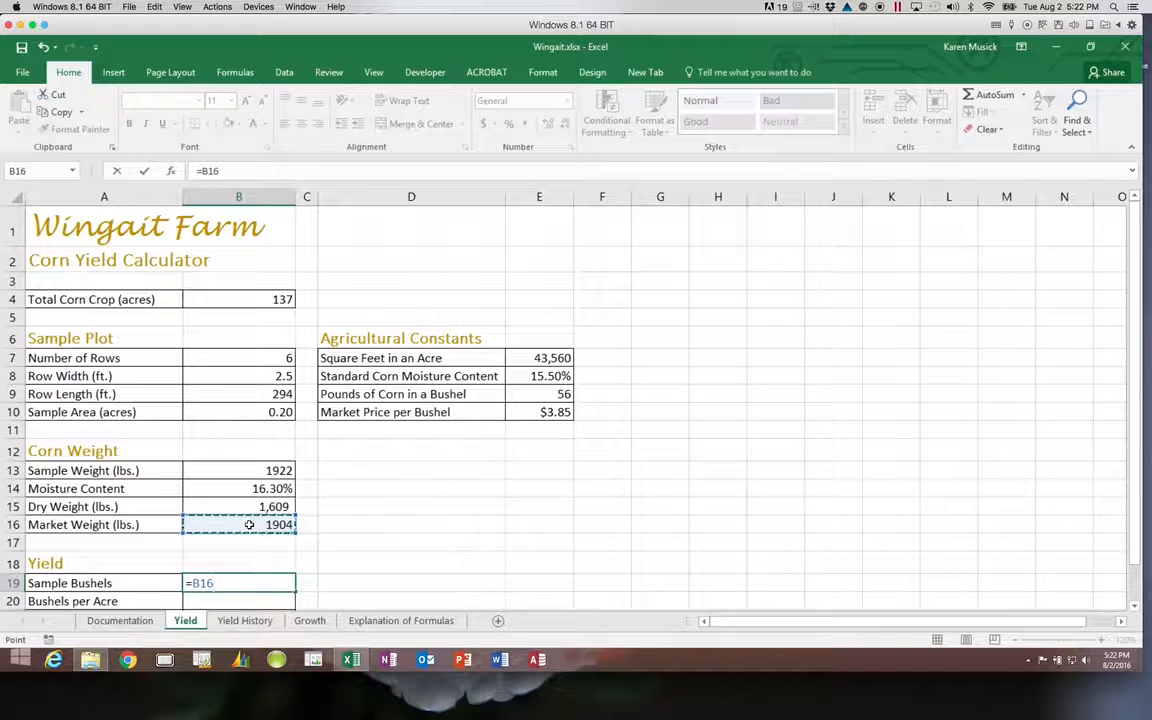
text(/)
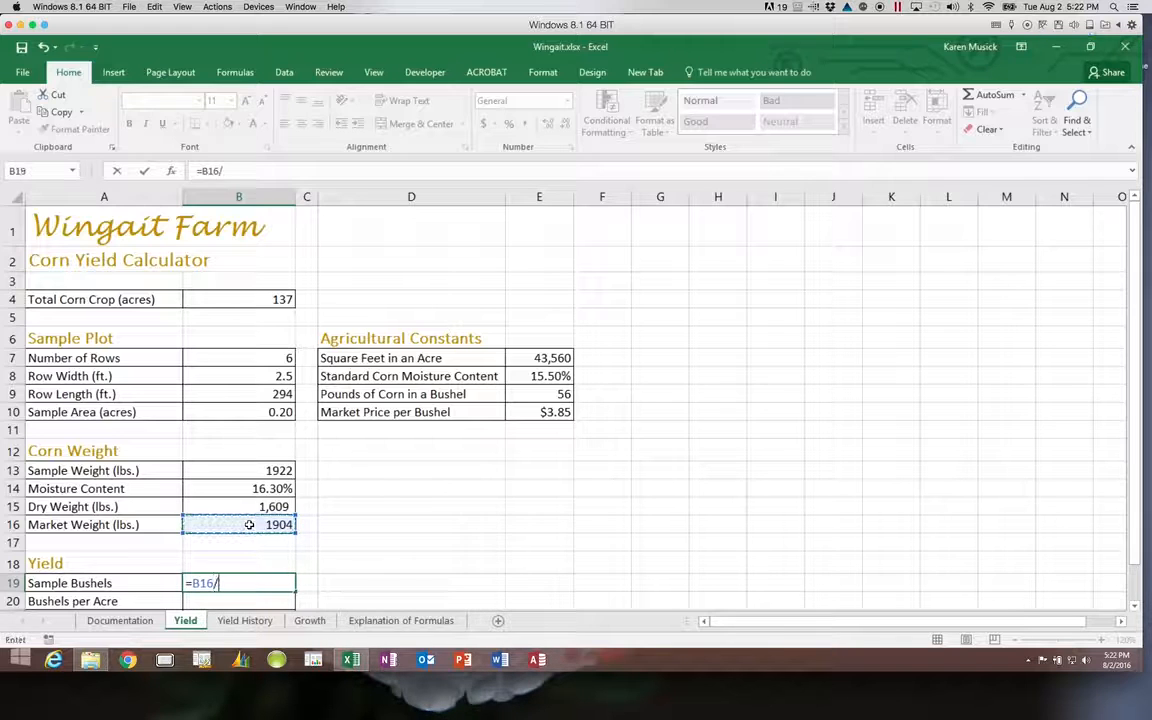
click(524, 395)
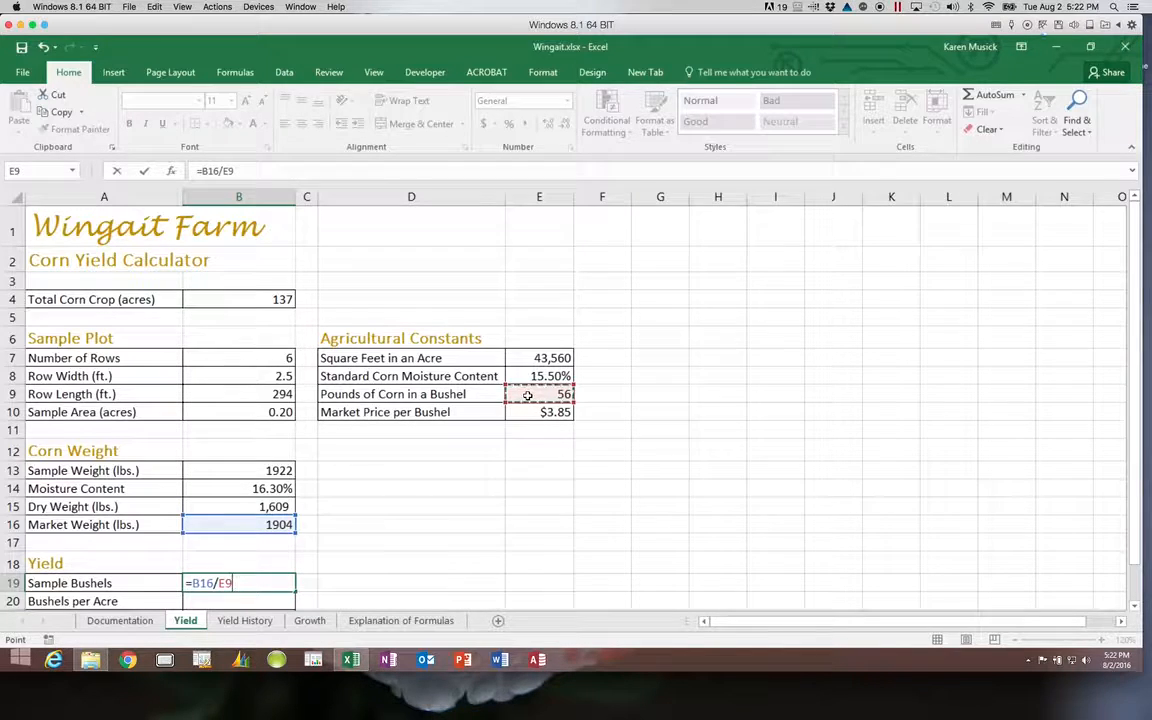
key(Return)
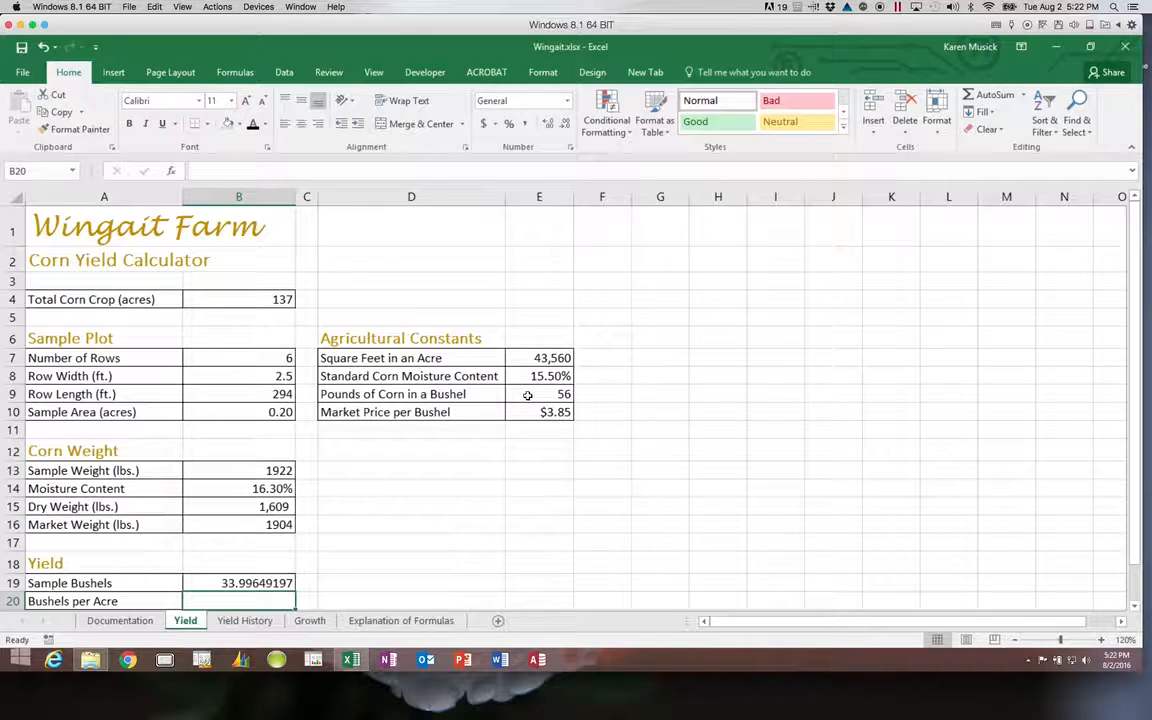
click(288, 583)
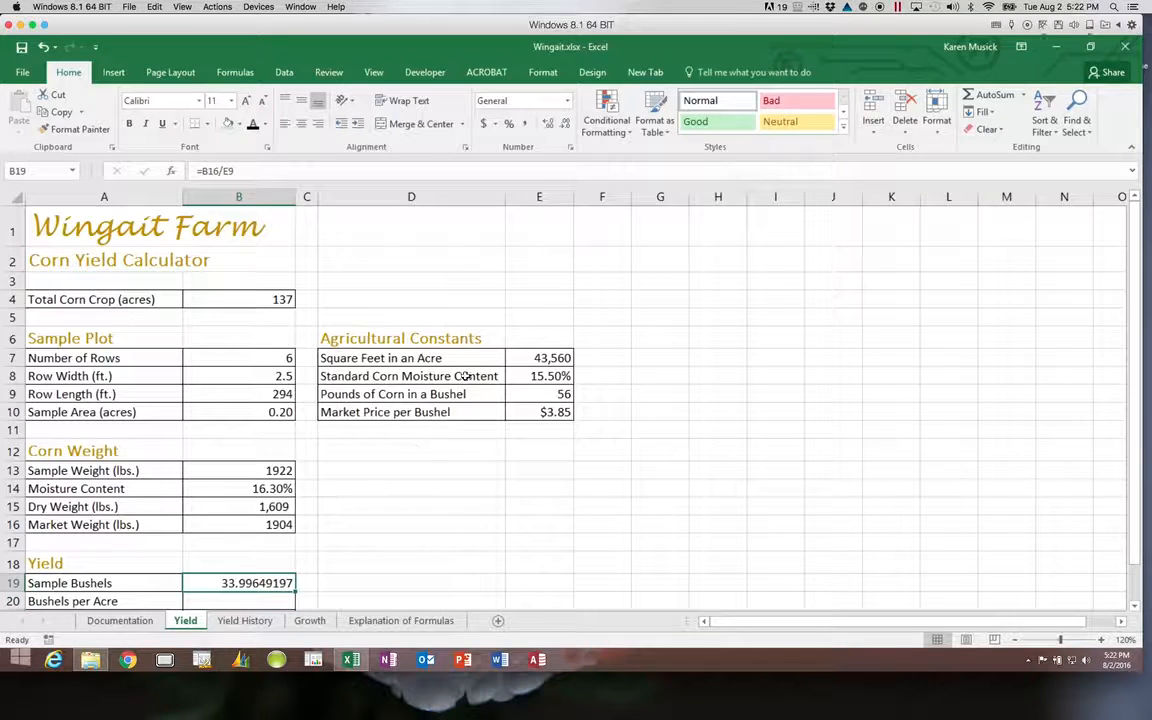
Reduce the Sample Bushels result in B19 to zero decimal places.
click(564, 124)
click(564, 124)
click(564, 124)
click(564, 124)
click(564, 124)
click(564, 124)
click(564, 126)
click(564, 126)
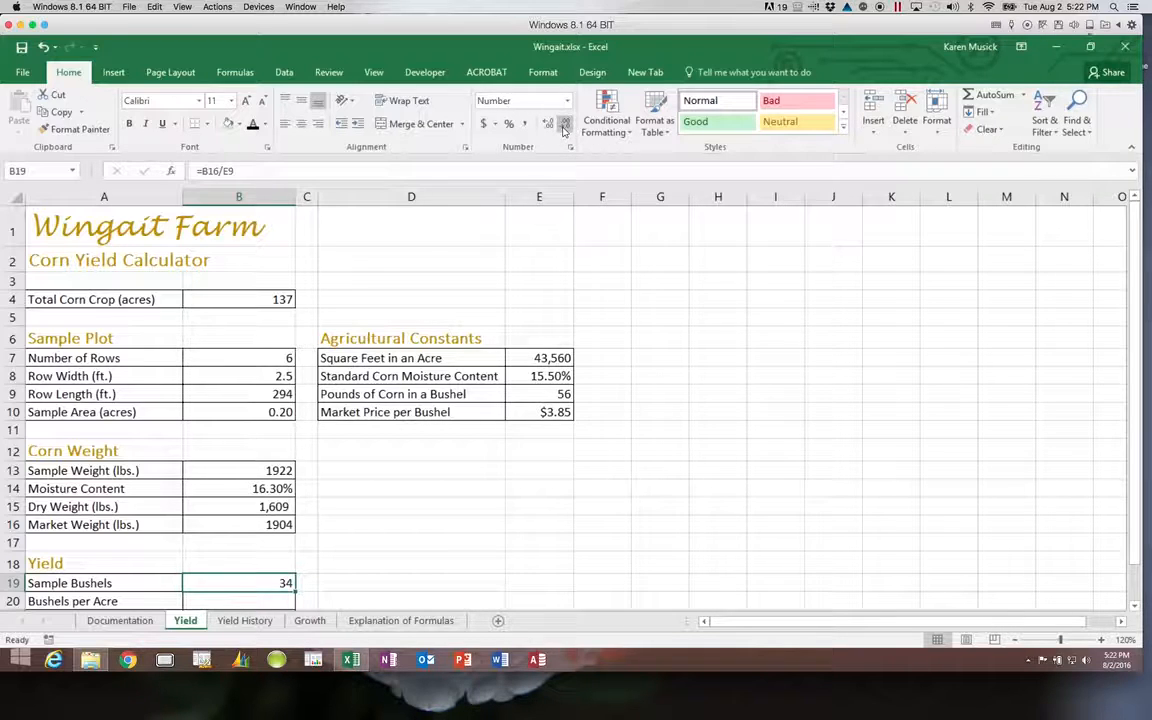
Enter the Bushels per Acre formula =B19/B10 in cell B20, dividing Sample Bushels by Sample Area.
click(277, 602)
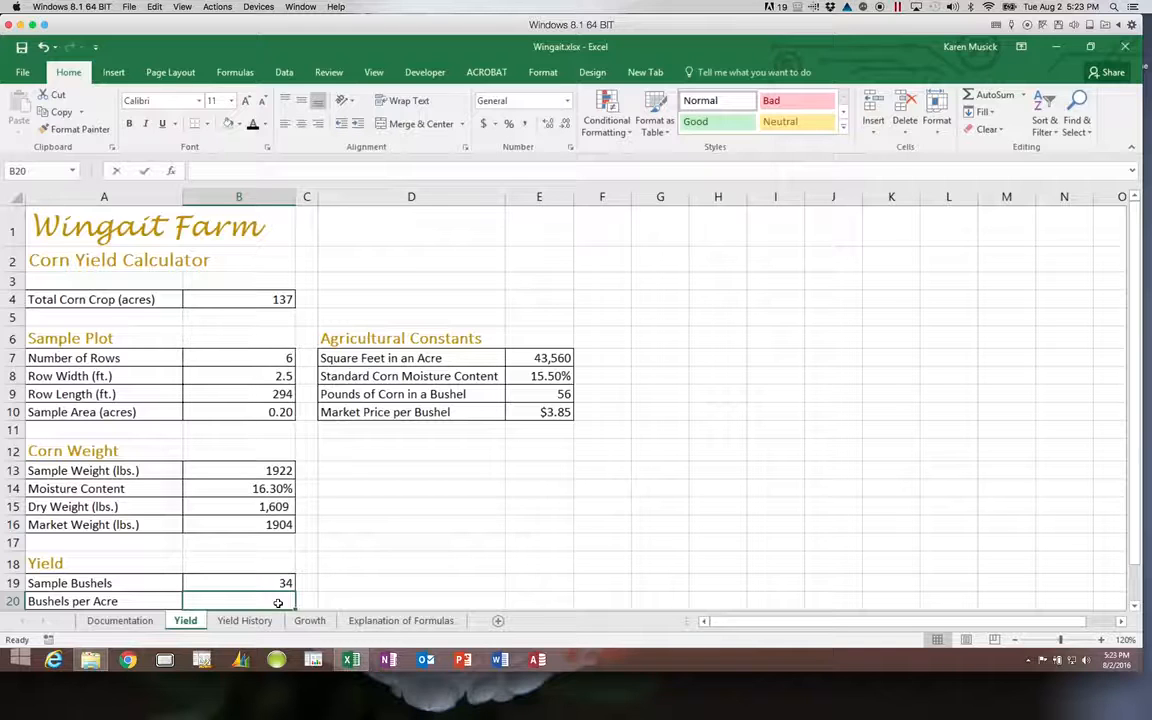
text(=)
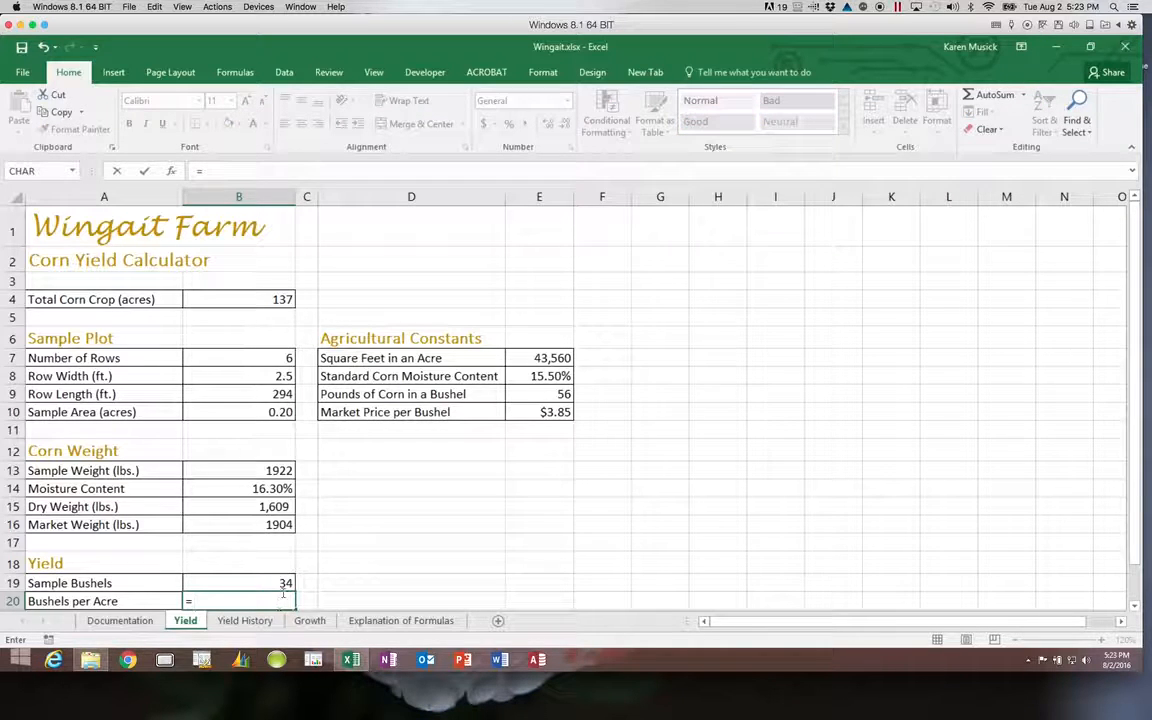
click(236, 583)
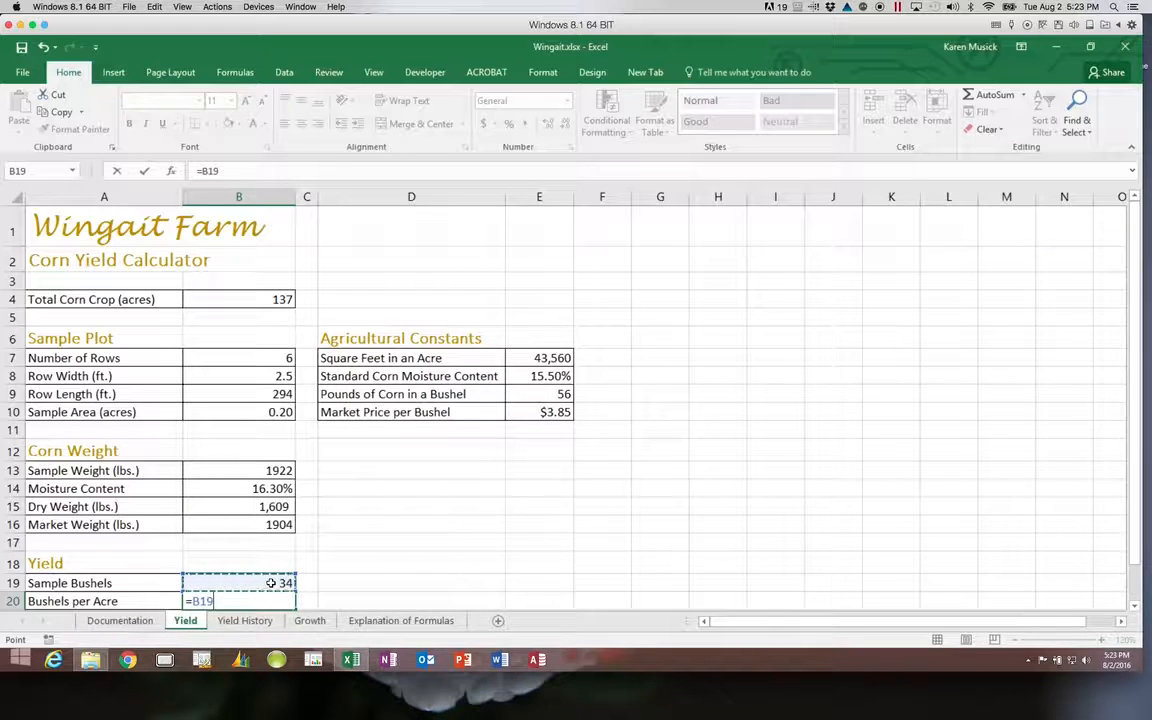
text(/)
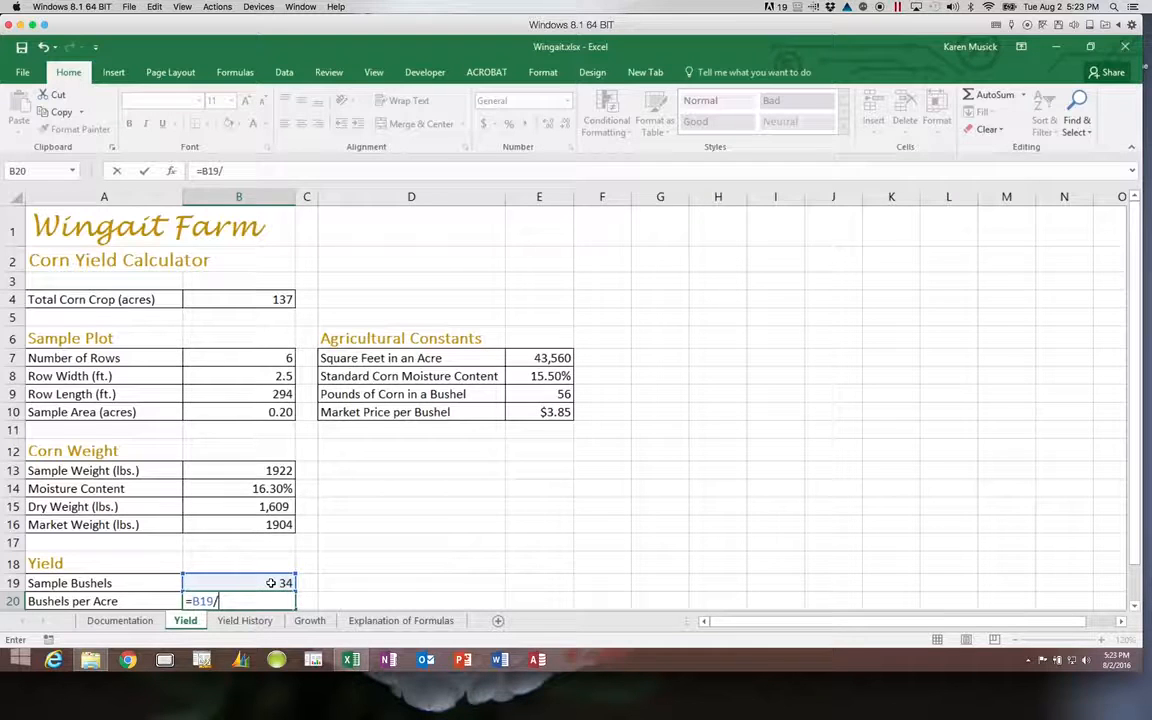
click(285, 412)
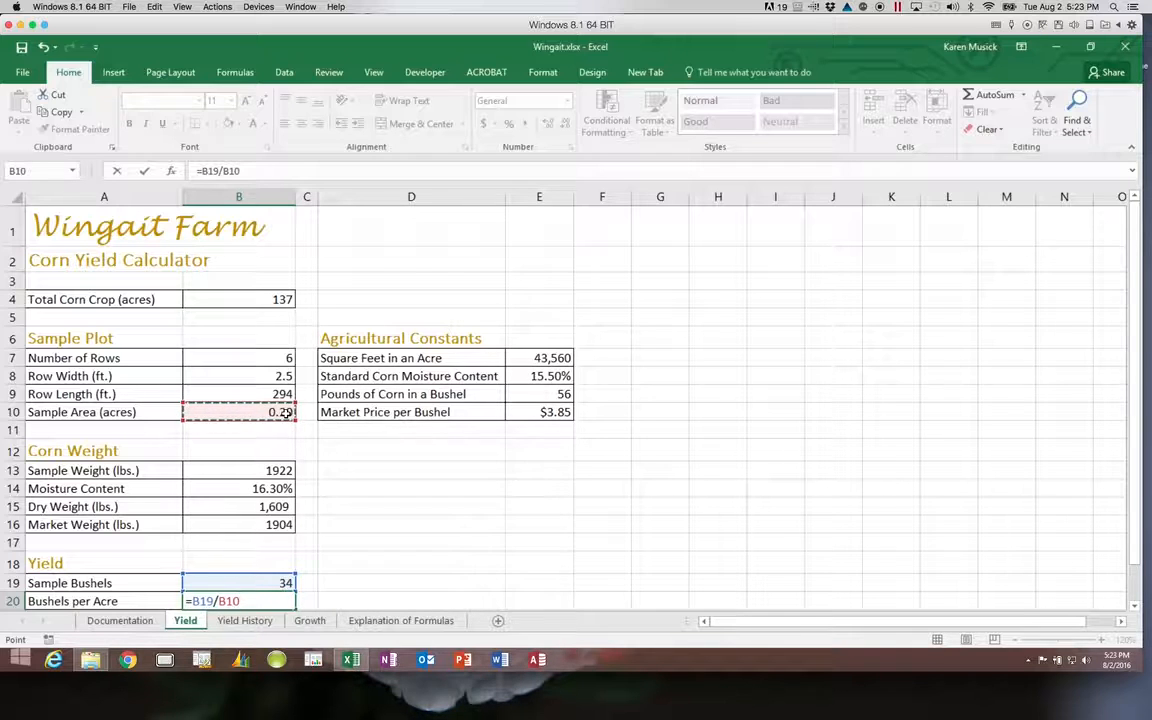
key(Return)
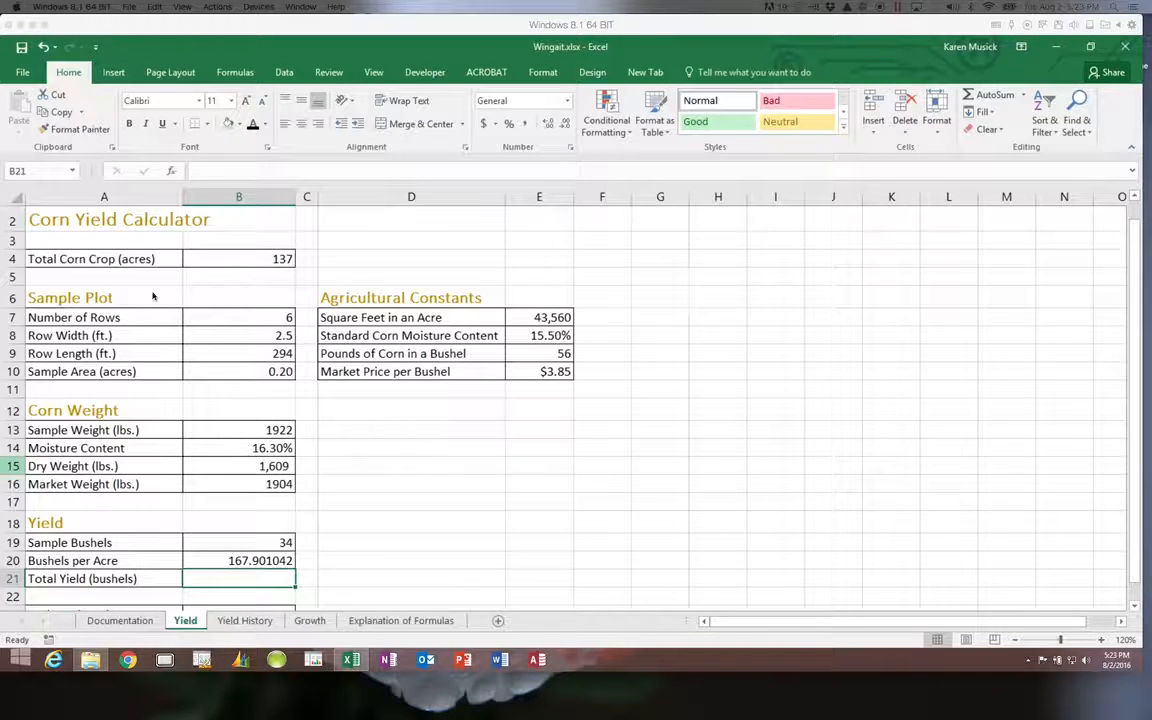
Reduce the Bushels per Acre result in B20 to zero decimal places.
click(244, 558)
click(564, 123)
click(564, 123)
click(564, 123)
click(564, 123)
click(564, 123)
click(564, 123)
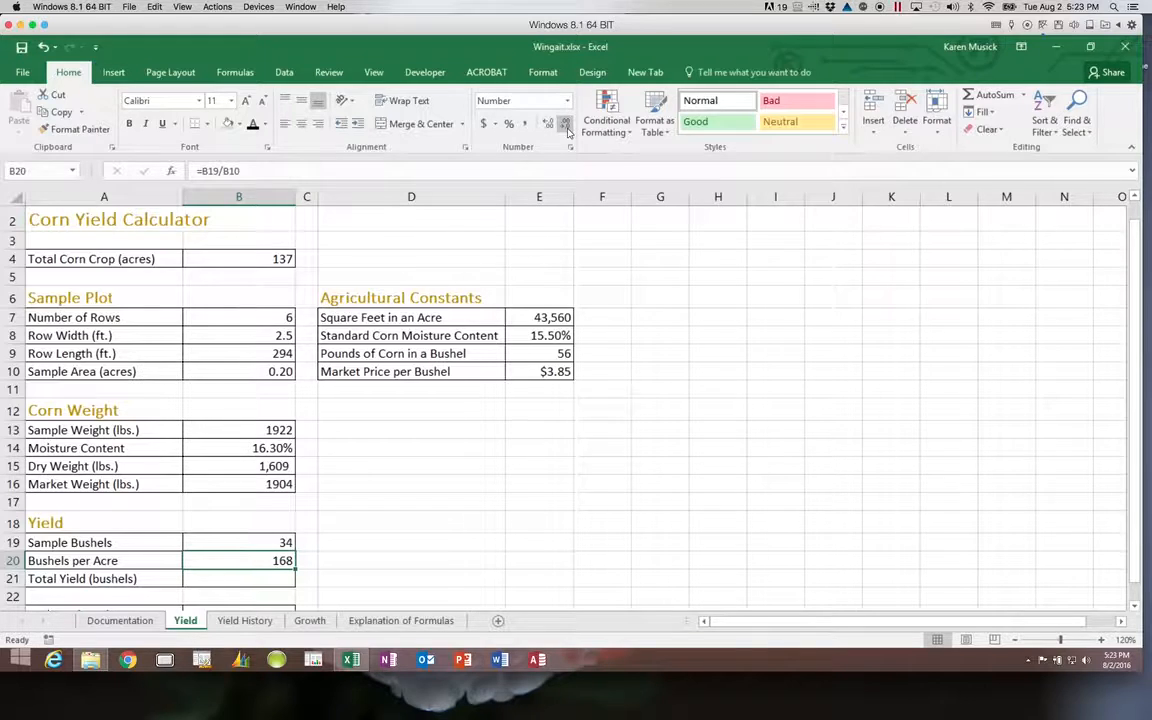
Enter the Total Yield formula =B20*B4 in cell B21, multiplying Bushels per Acre by Total Corn Crop.
click(252, 577)
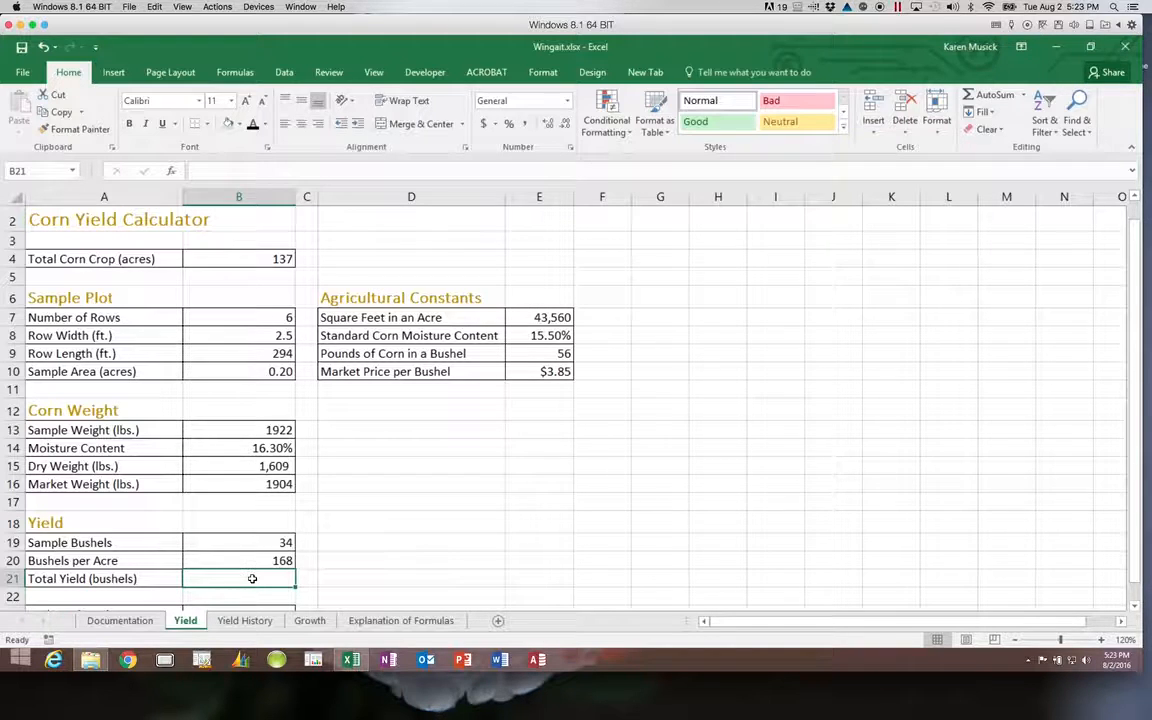
text(=)
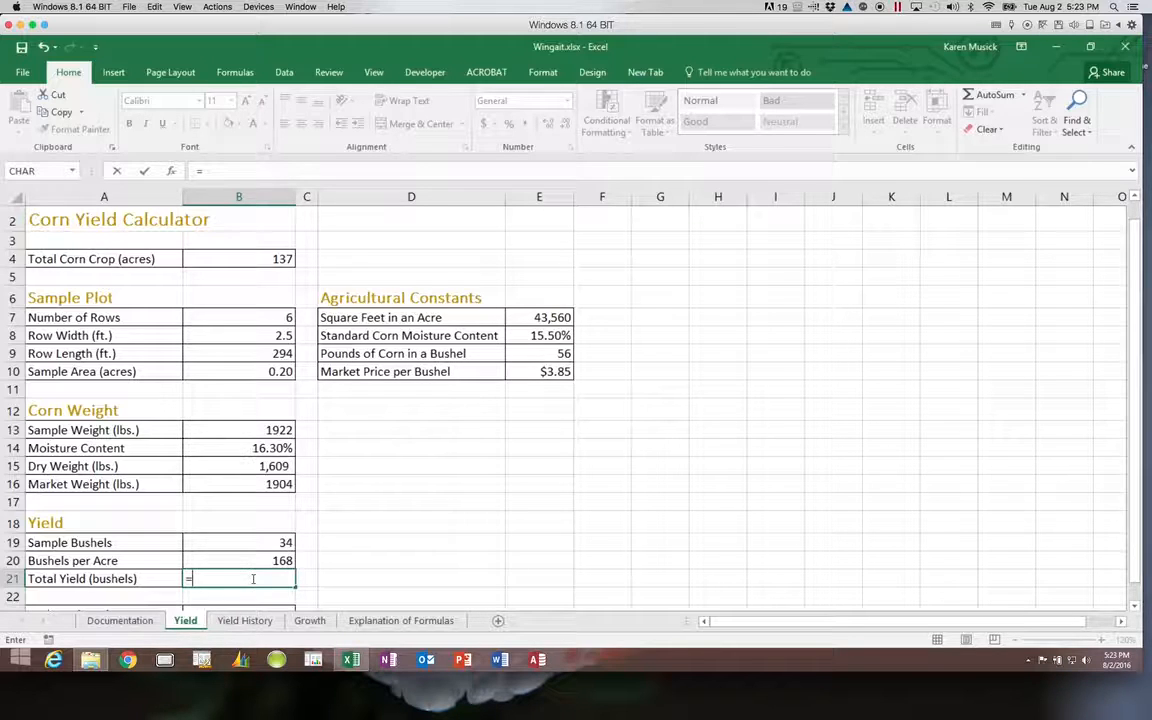
click(273, 561)
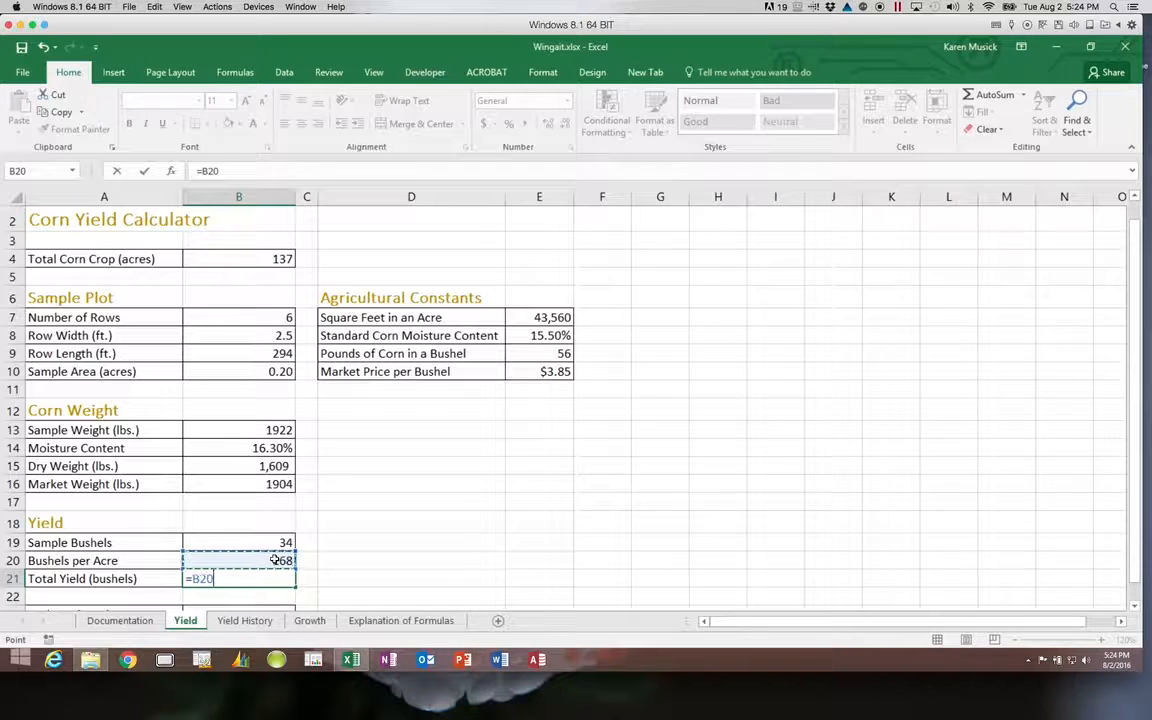
text(*)
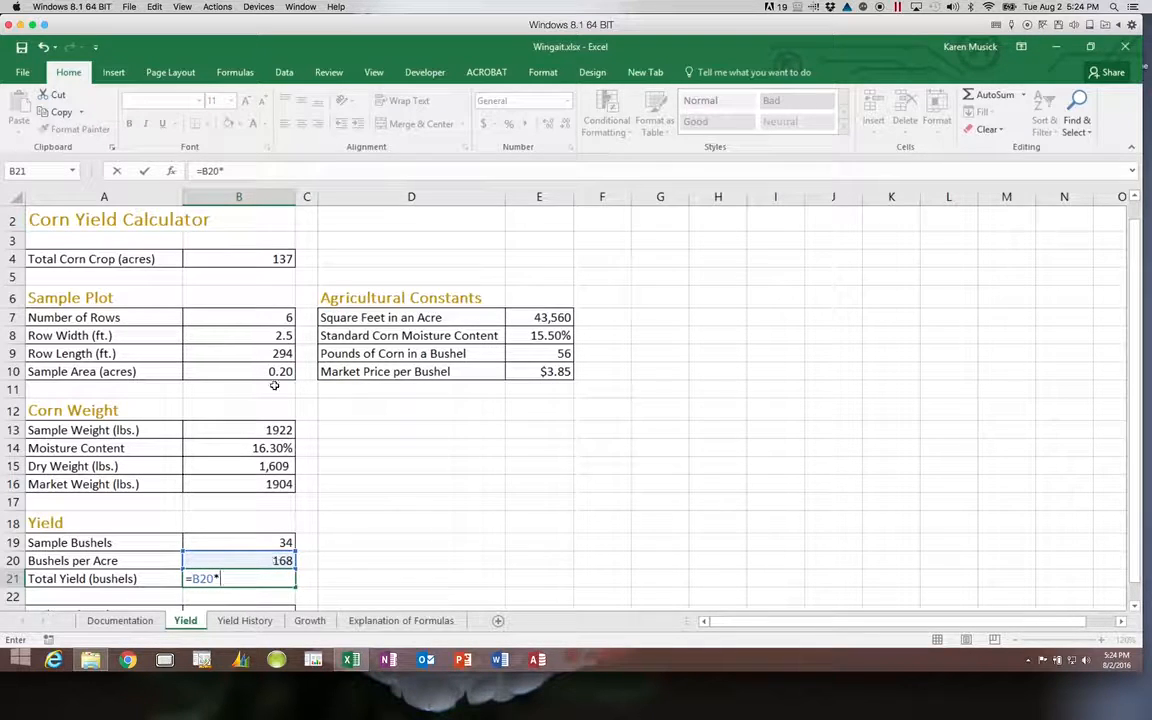
click(250, 258)
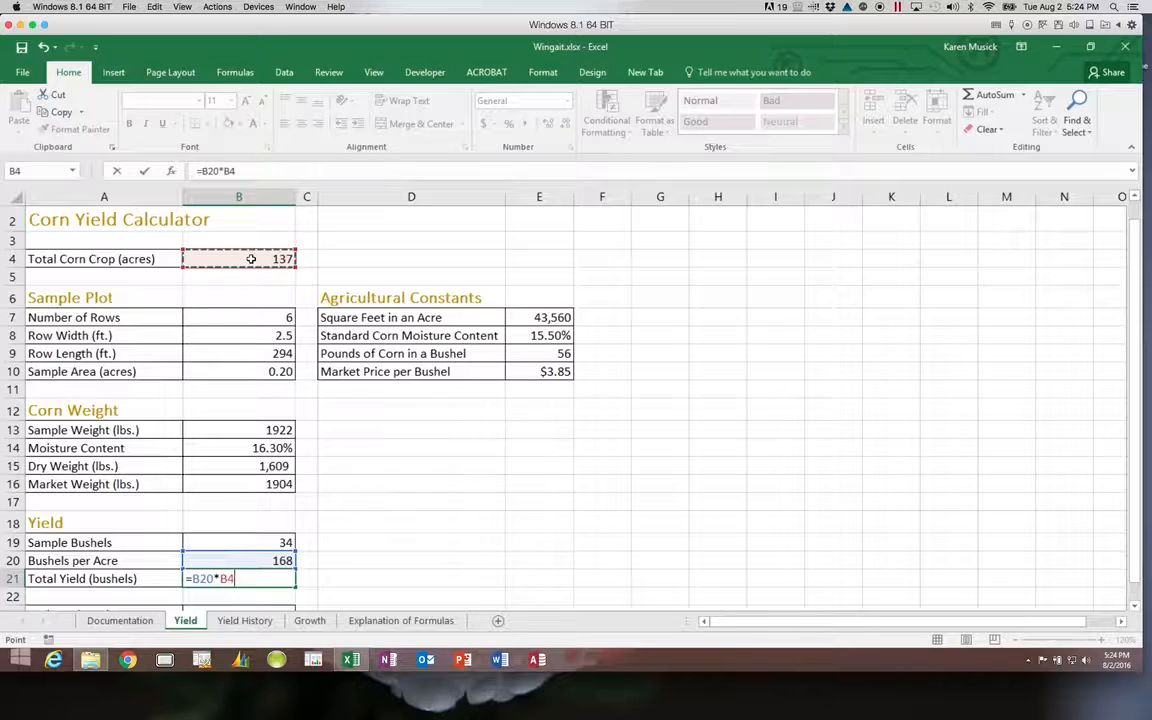
key(Return)
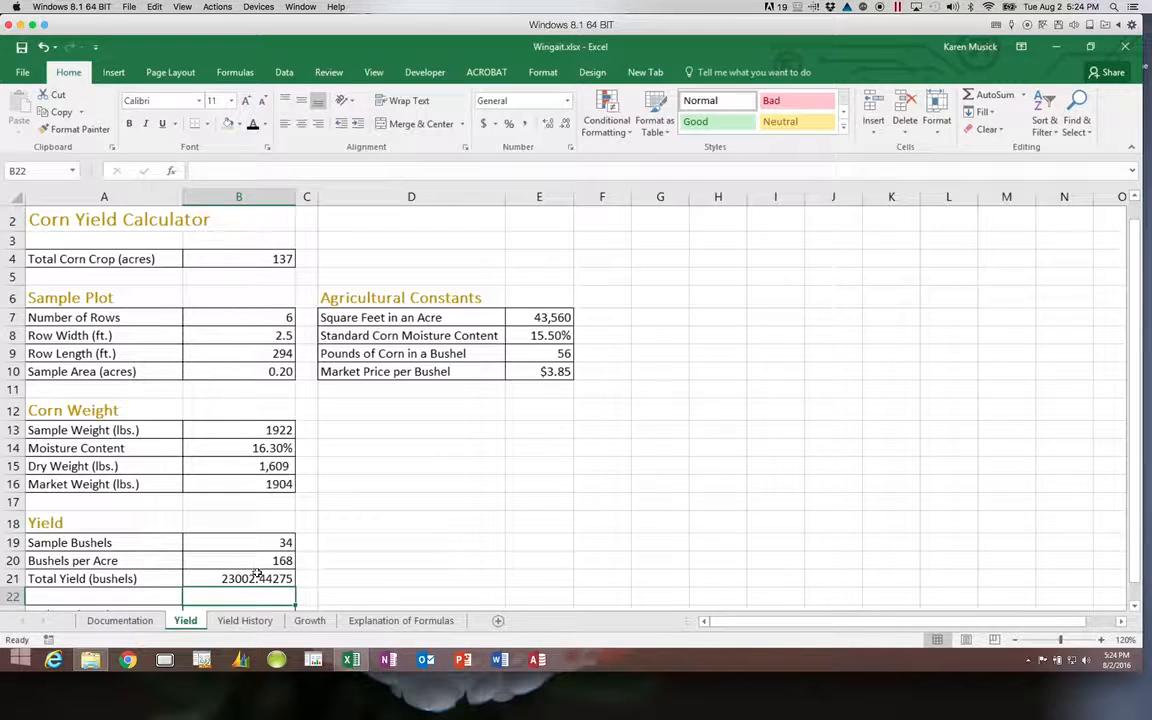
Format the Market Weight result in B16 with the comma style and no decimal places.
click(276, 484)
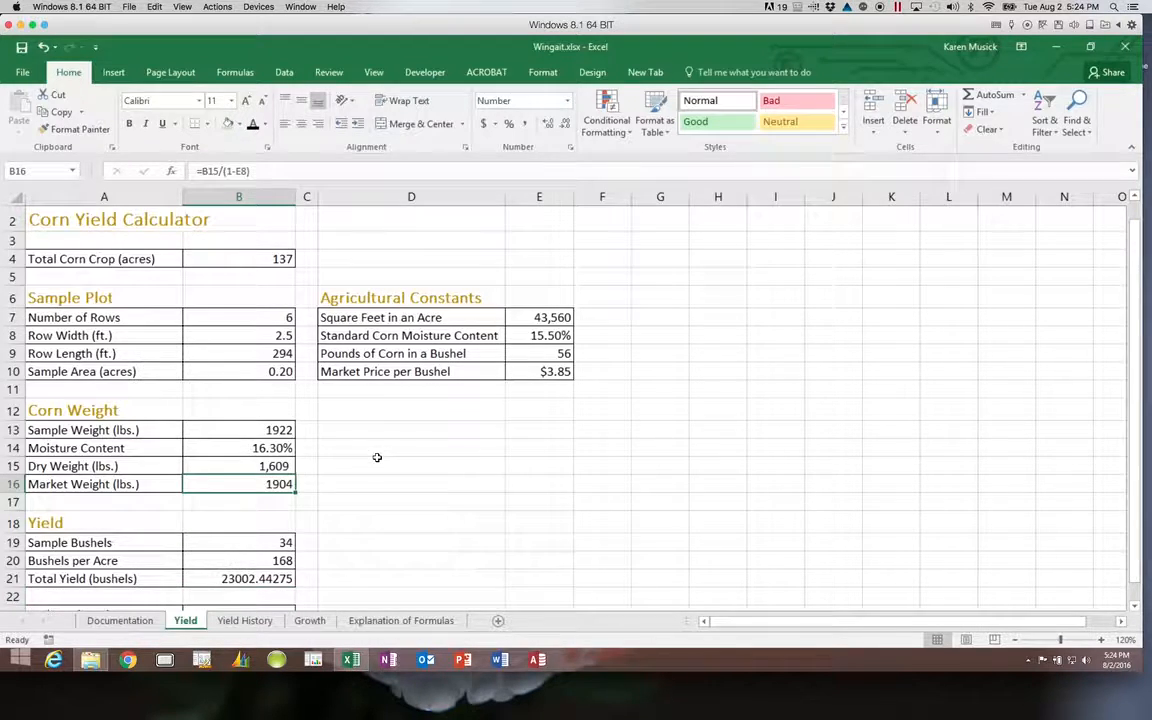
click(523, 122)
click(564, 123)
click(564, 123)
Format the Total Yield result in B21 with the comma style and no decimal places.
click(266, 579)
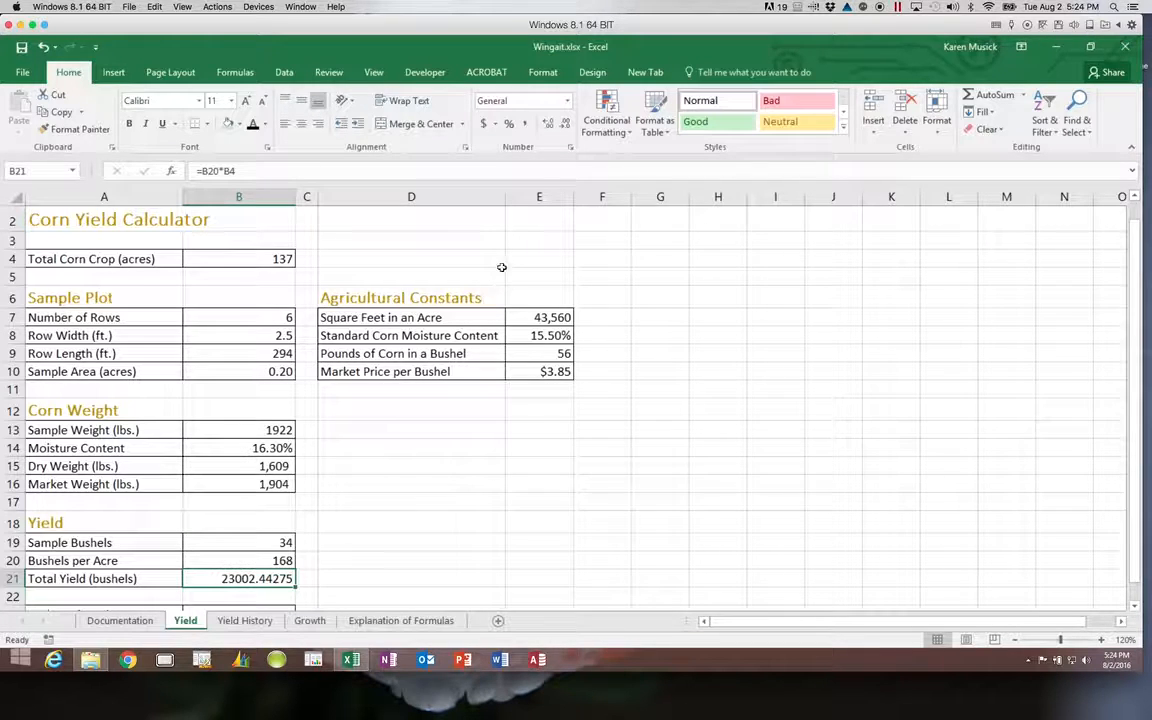
click(523, 127)
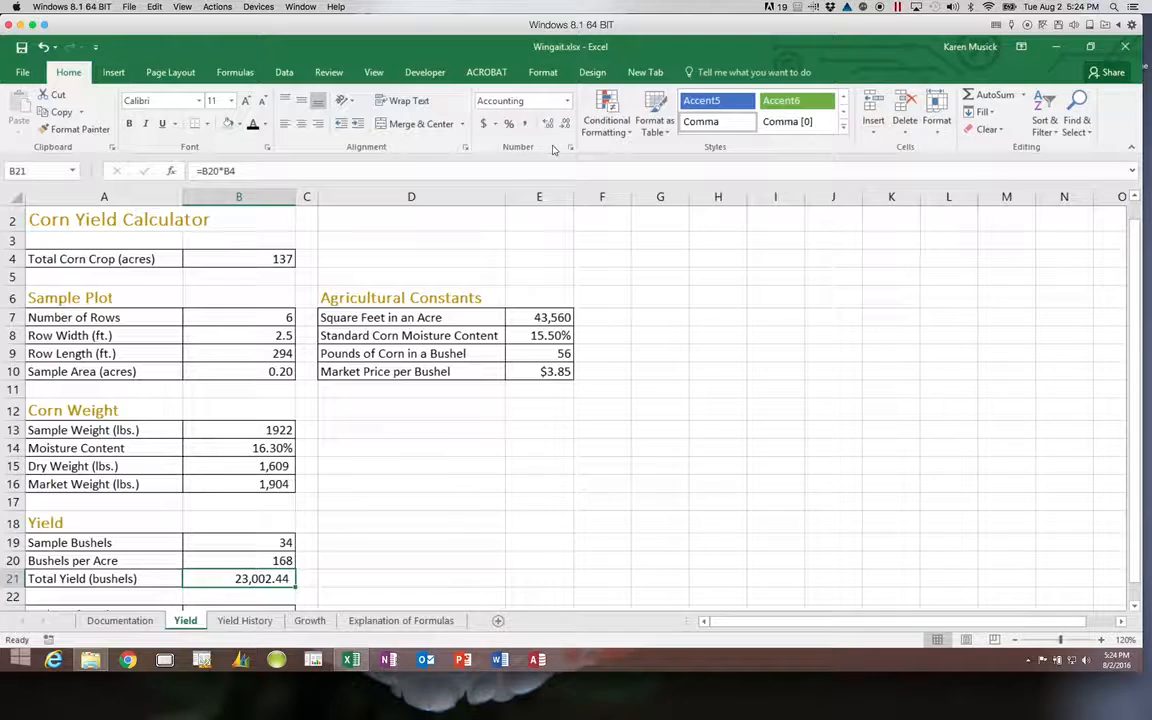
click(563, 125)
click(563, 125)
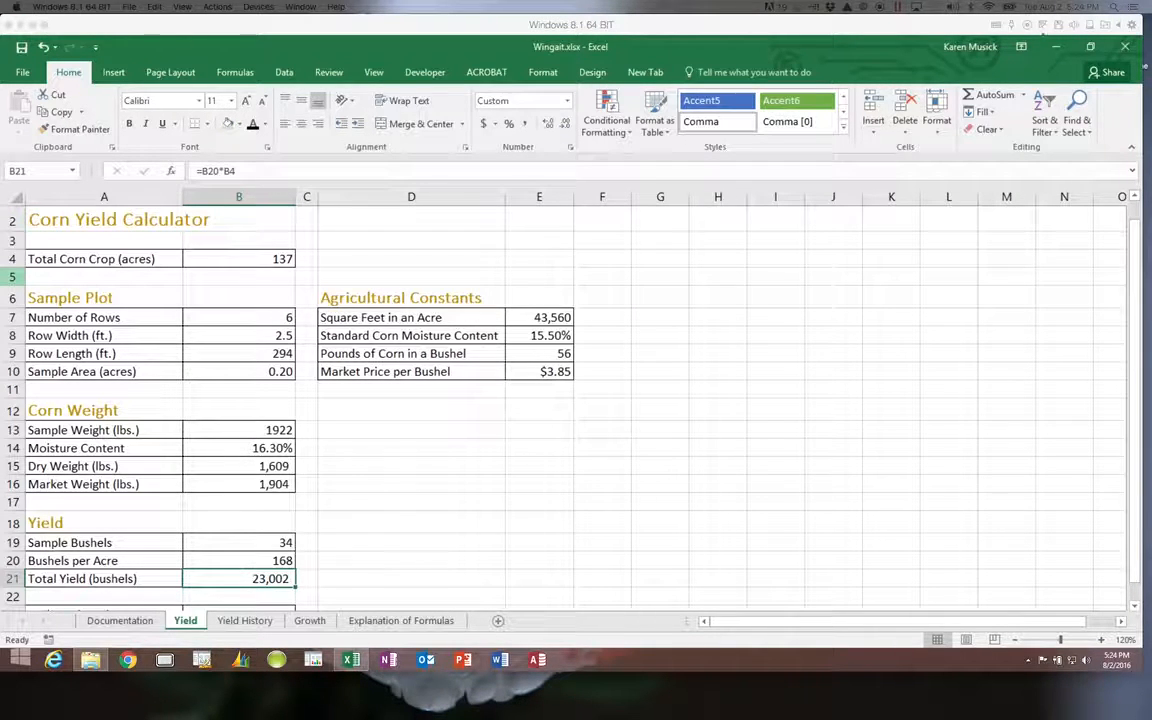
Enter the Projected Market Revenue formula =B21*E10 in cell B23 and apply the dollar accounting number format to it.
click(383, 546)
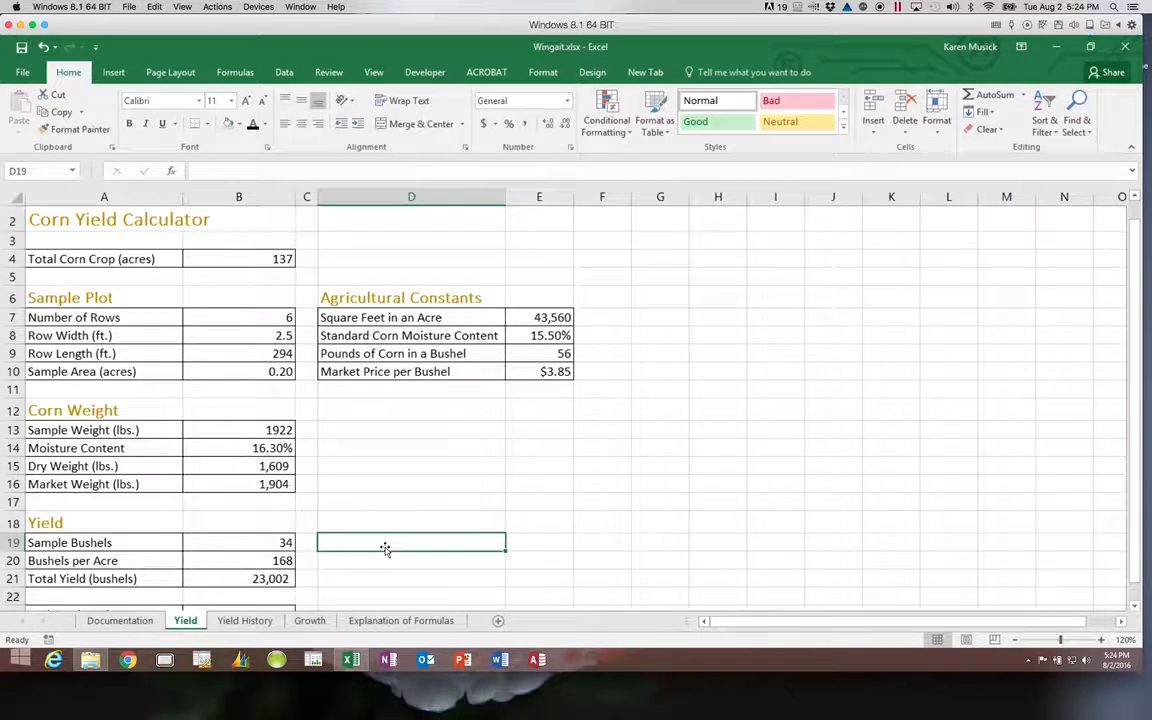
key(Down)
key(Down)
key(Down)
key(Down)
key(Down)
key(Down)
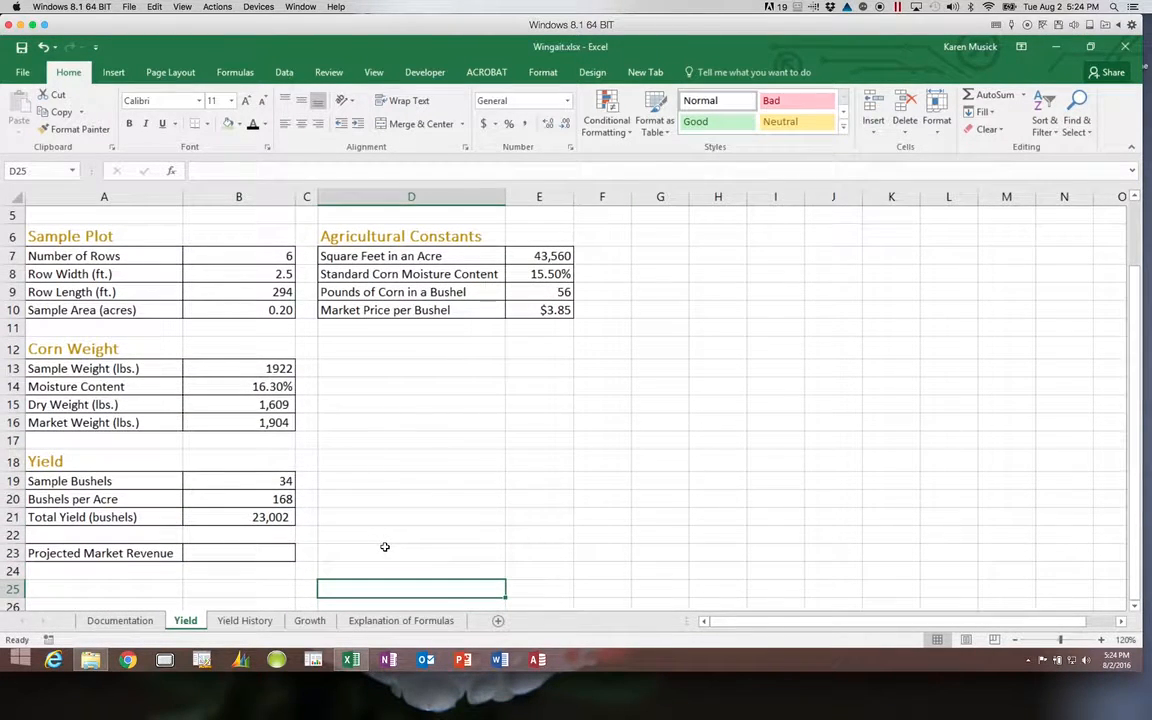
click(212, 554)
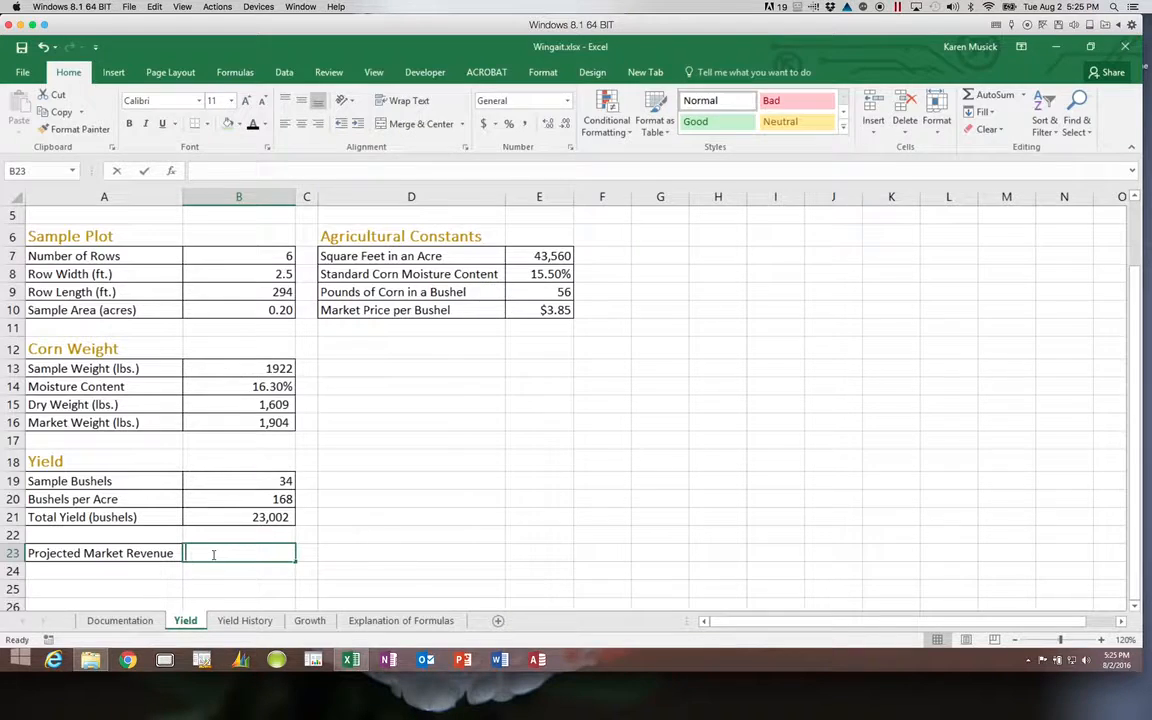
text(=)
click(232, 517)
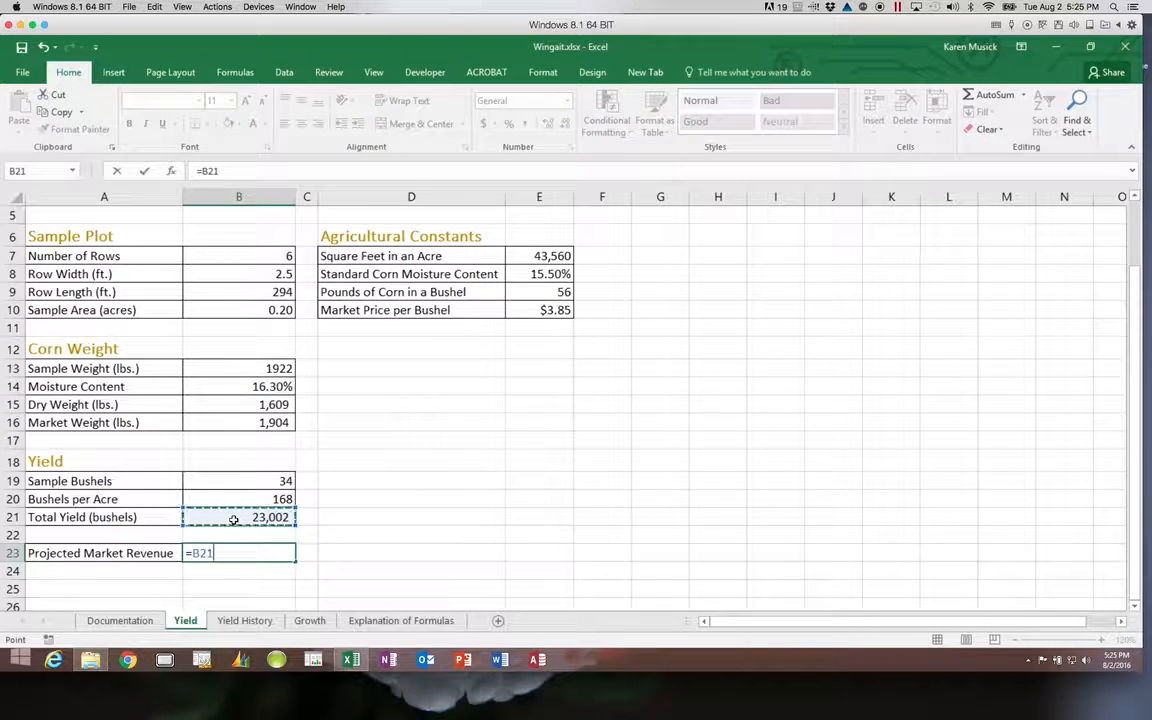
text(*)
click(524, 310)
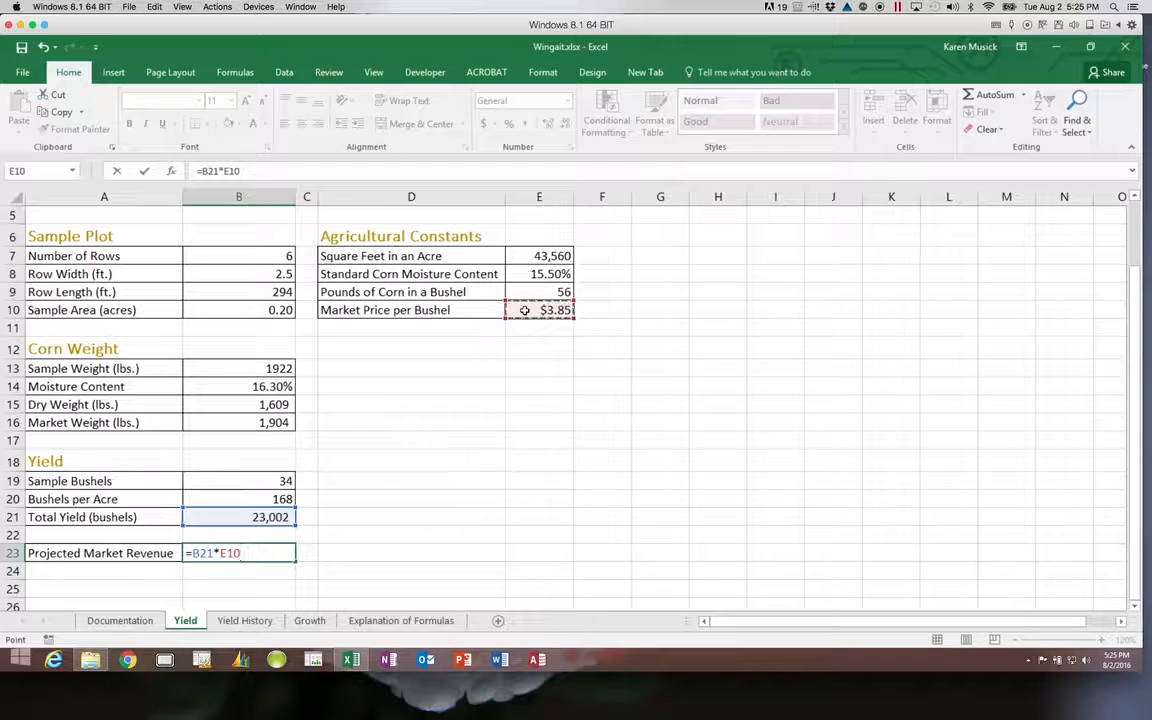
key(Return)
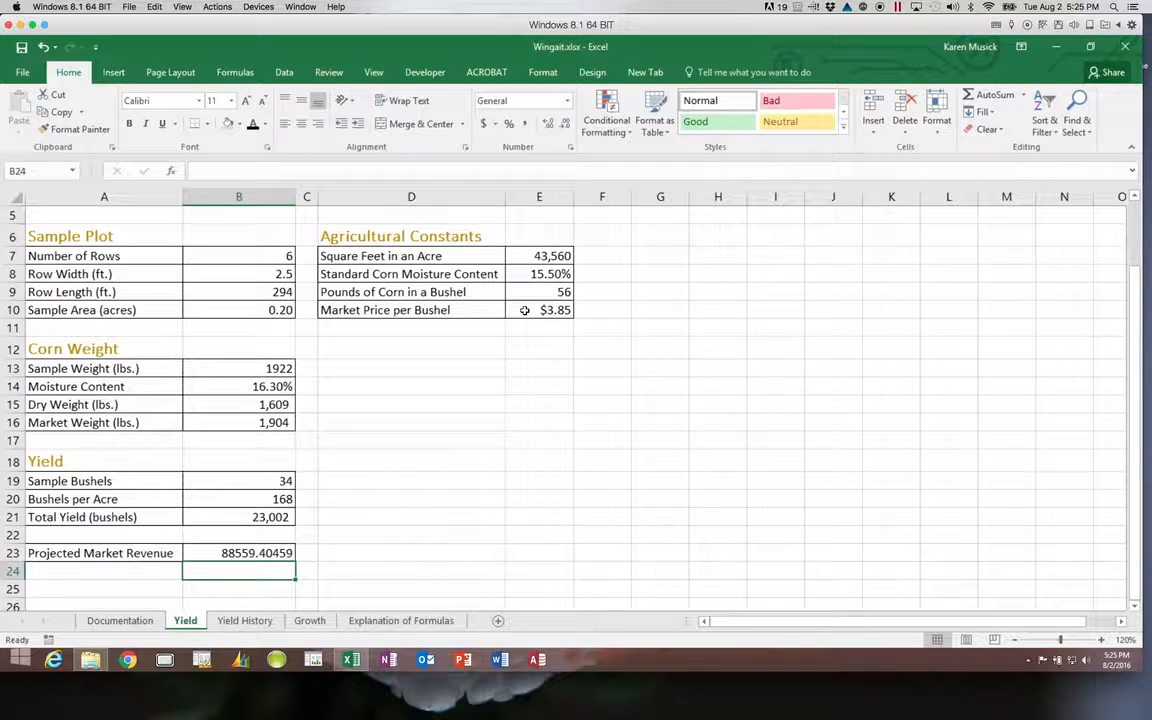
click(248, 553)
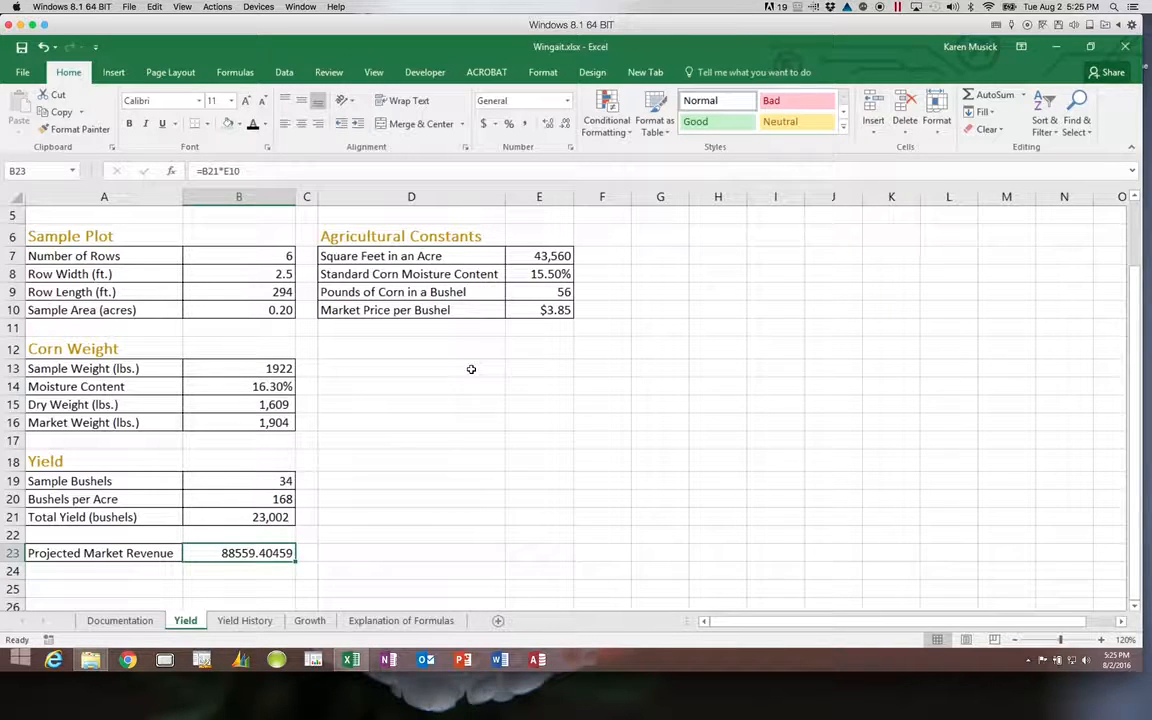
click(484, 124)
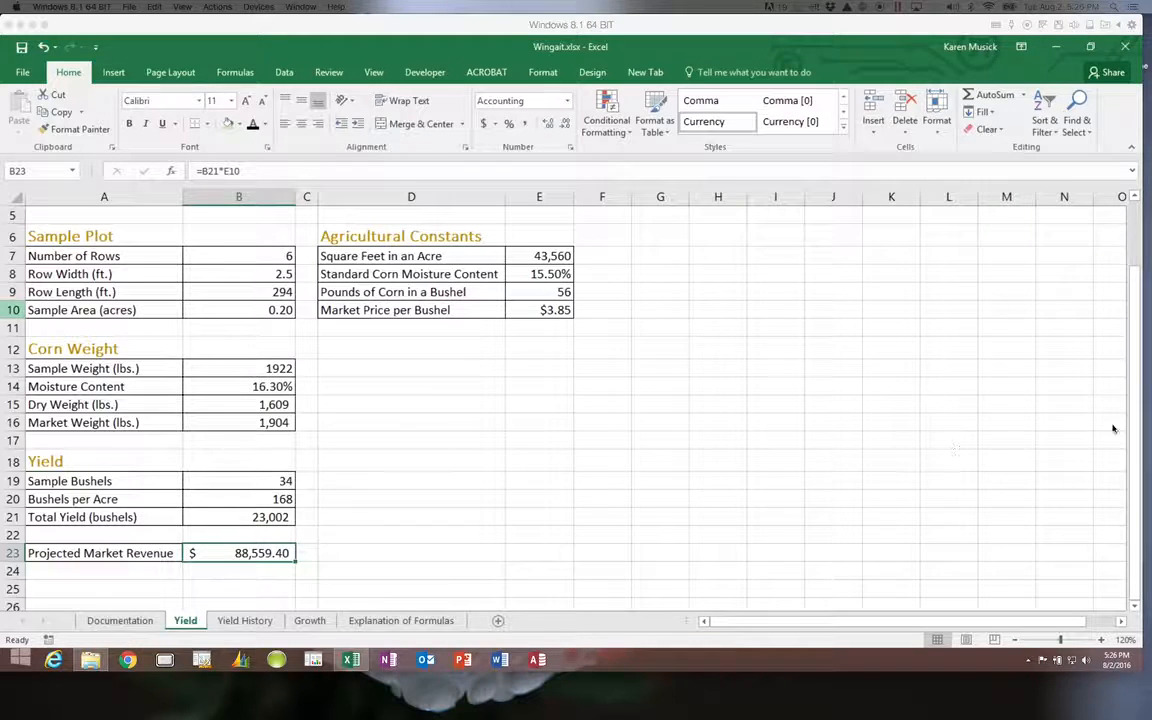
Apply the Input cell style to the entered values in B4, B7:B9, B13:B14 and the constants in E7:E10.
drag(1127, 438, 1129, 368)
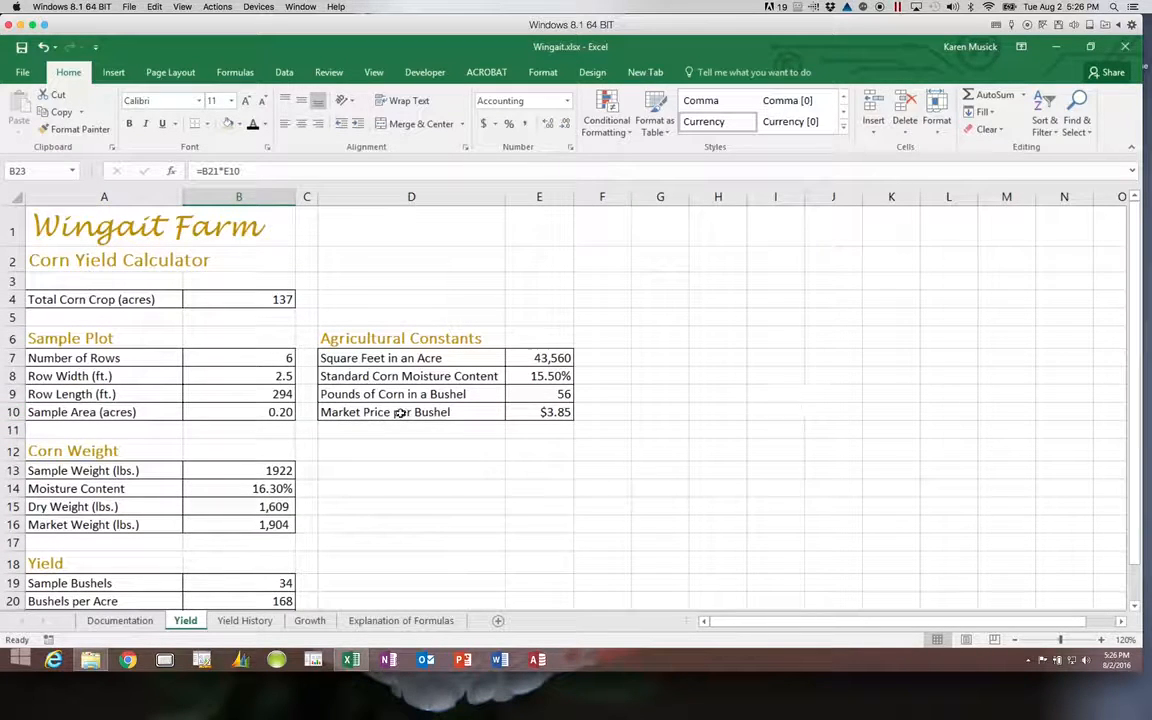
click(258, 300)
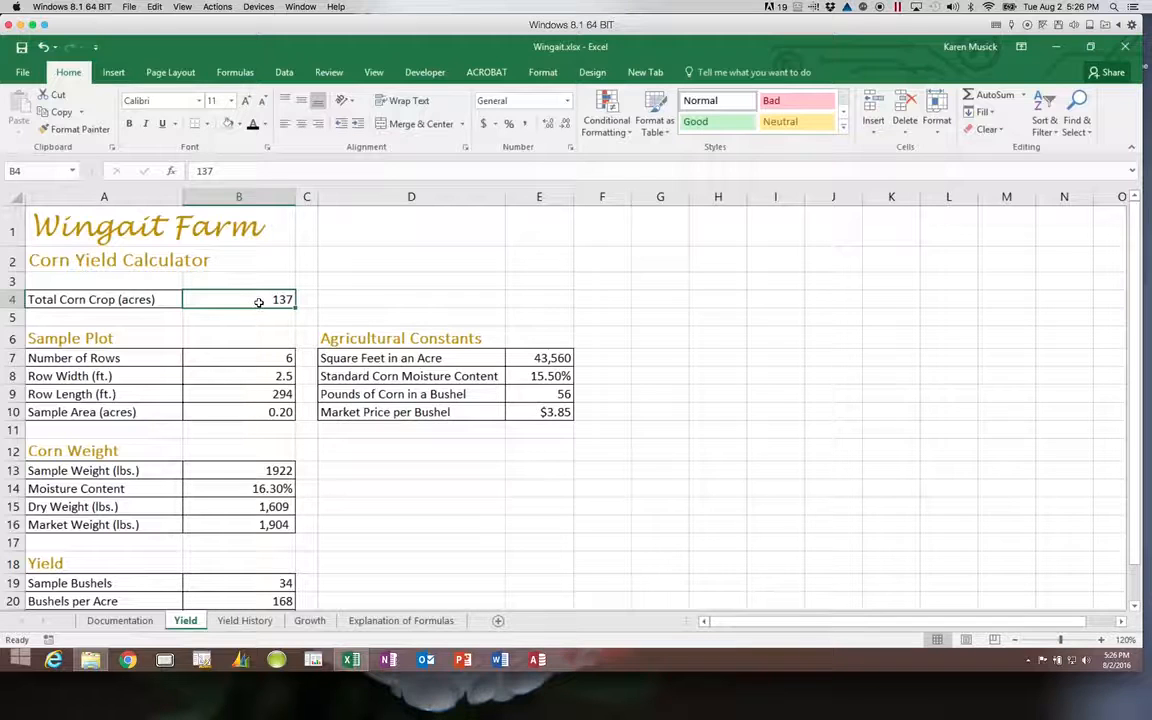
drag(237, 357, 236, 392)
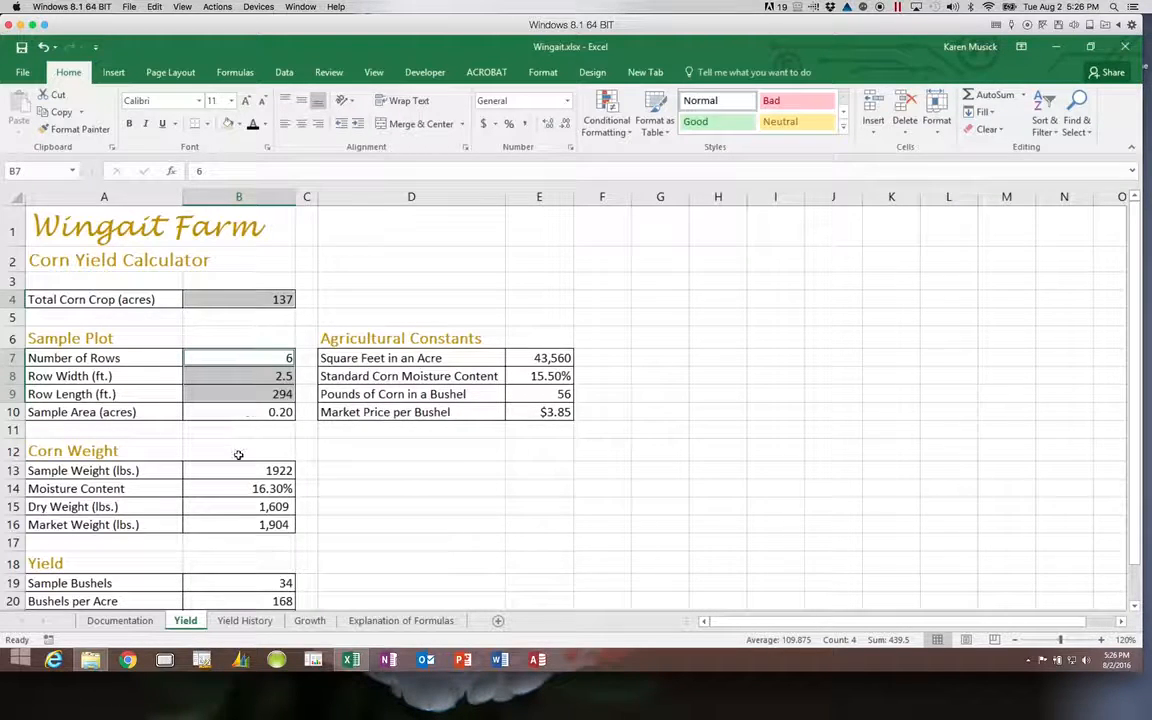
drag(239, 472, 239, 488)
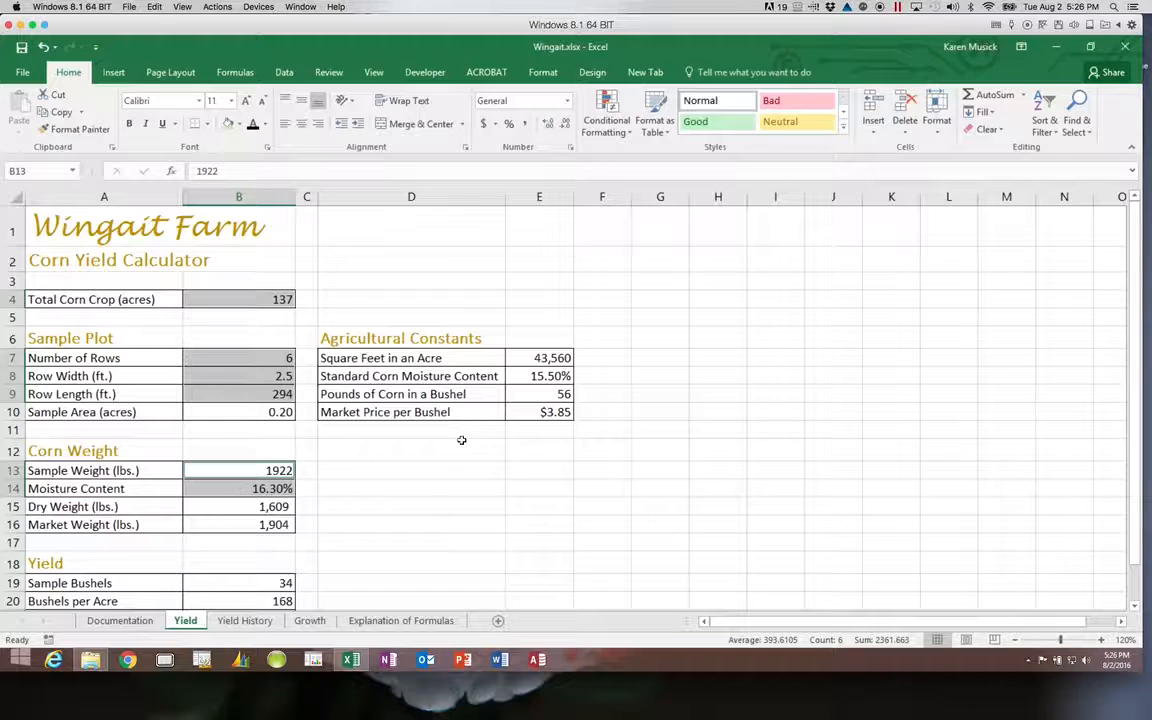
drag(540, 362, 541, 413)
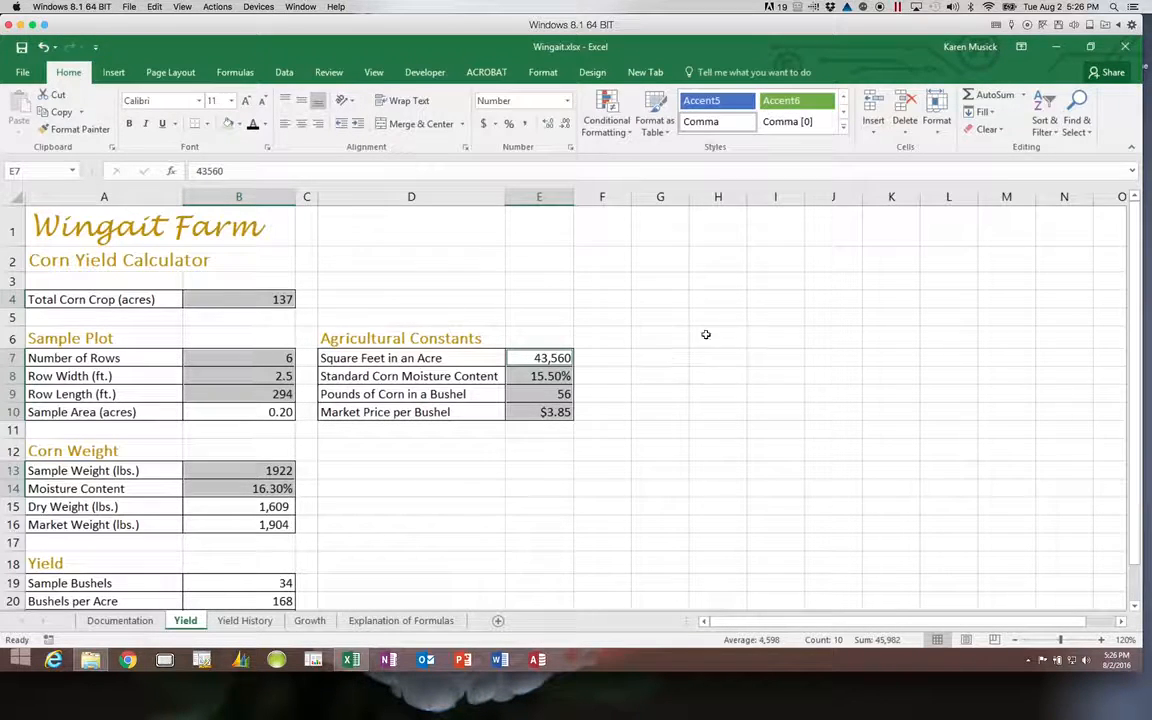
click(843, 127)
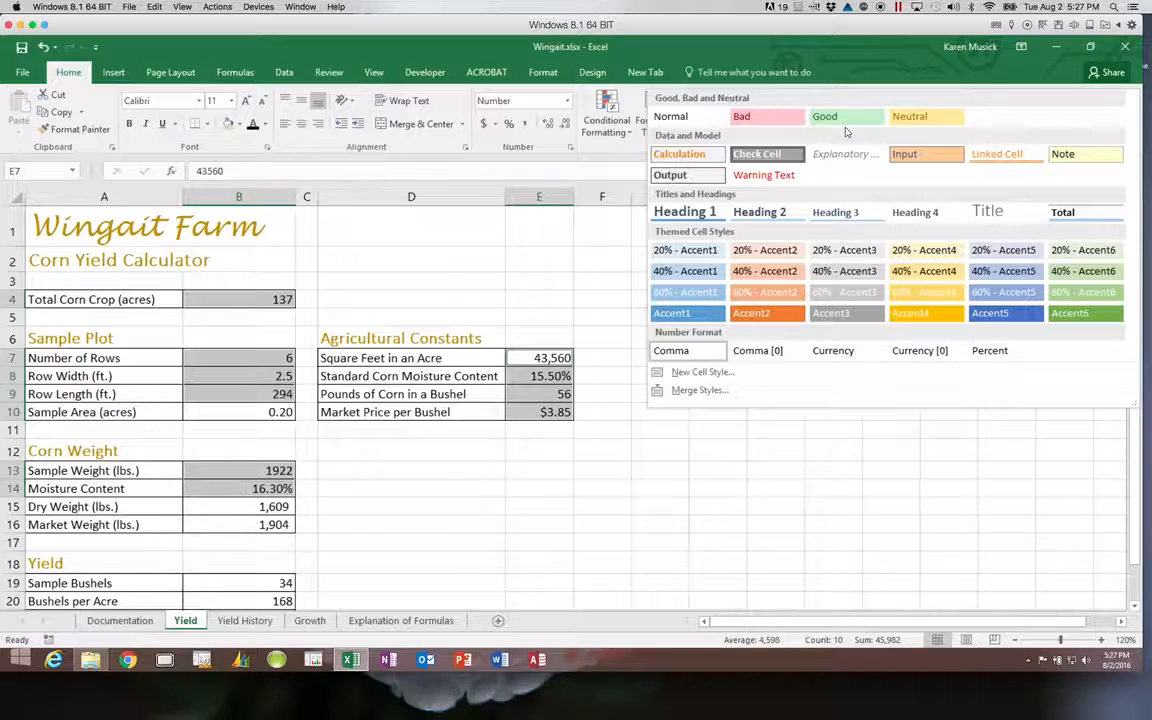
click(931, 156)
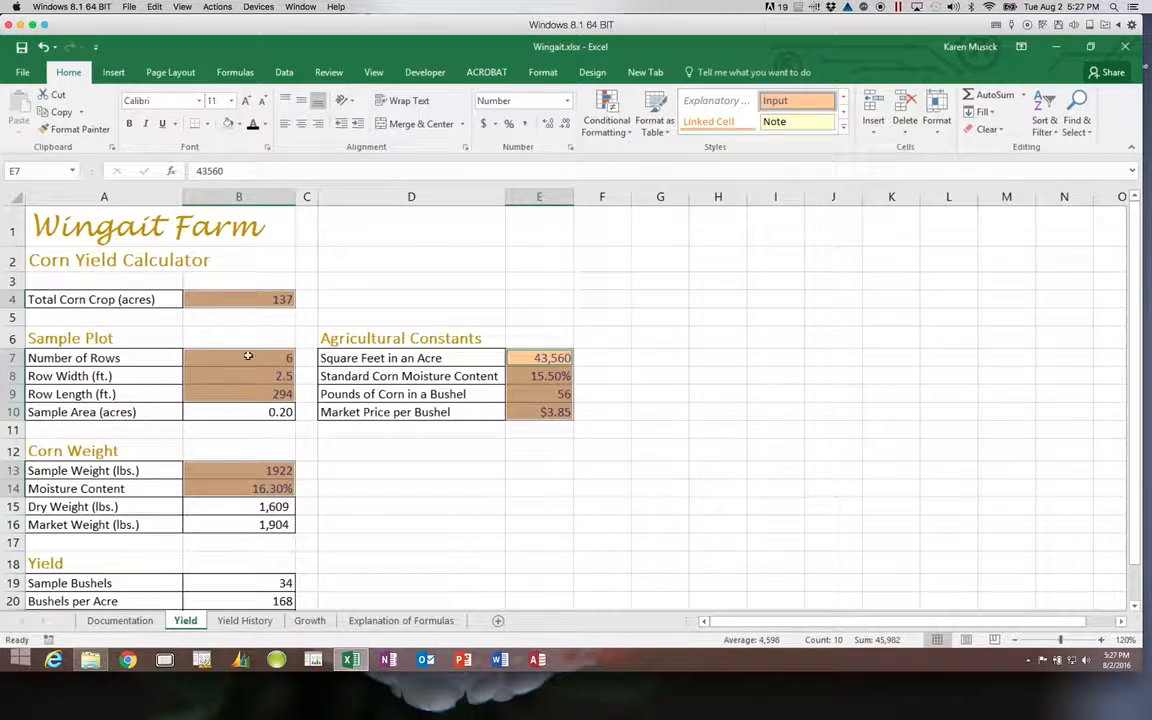
Apply the Calculation cell style to the formula results in B10, B15:B16, B19:B21 and B23.
click(250, 412)
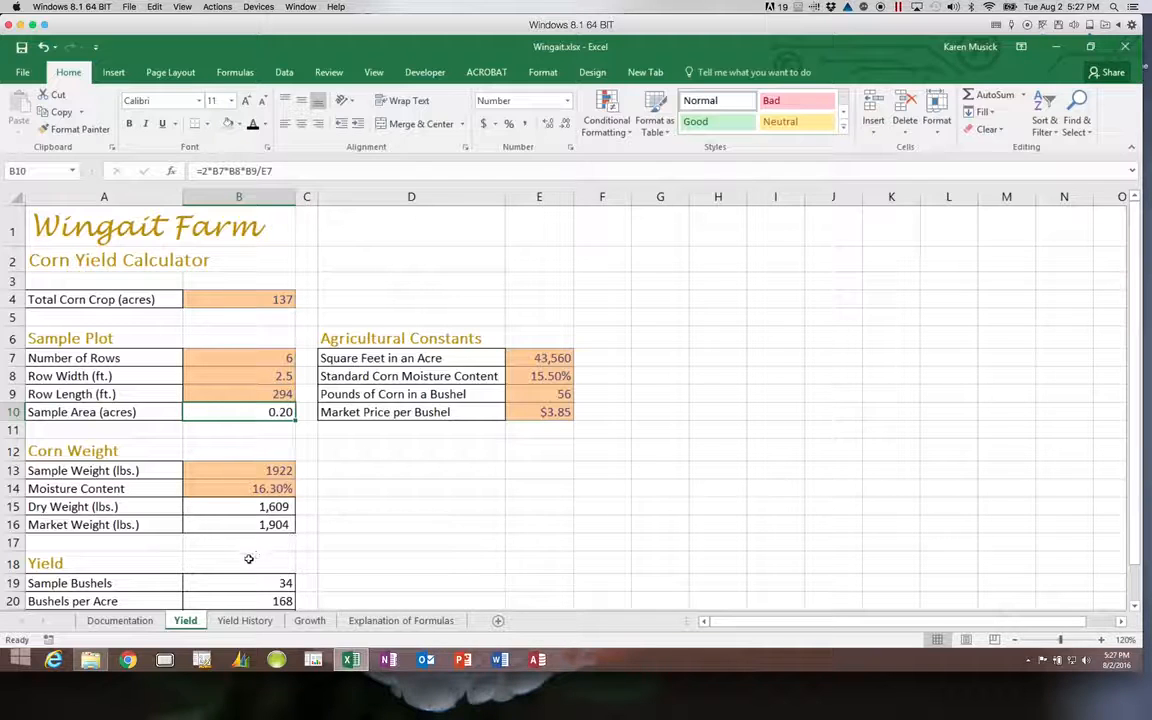
ctrl+click(248, 507)
ctrl+click(249, 518)
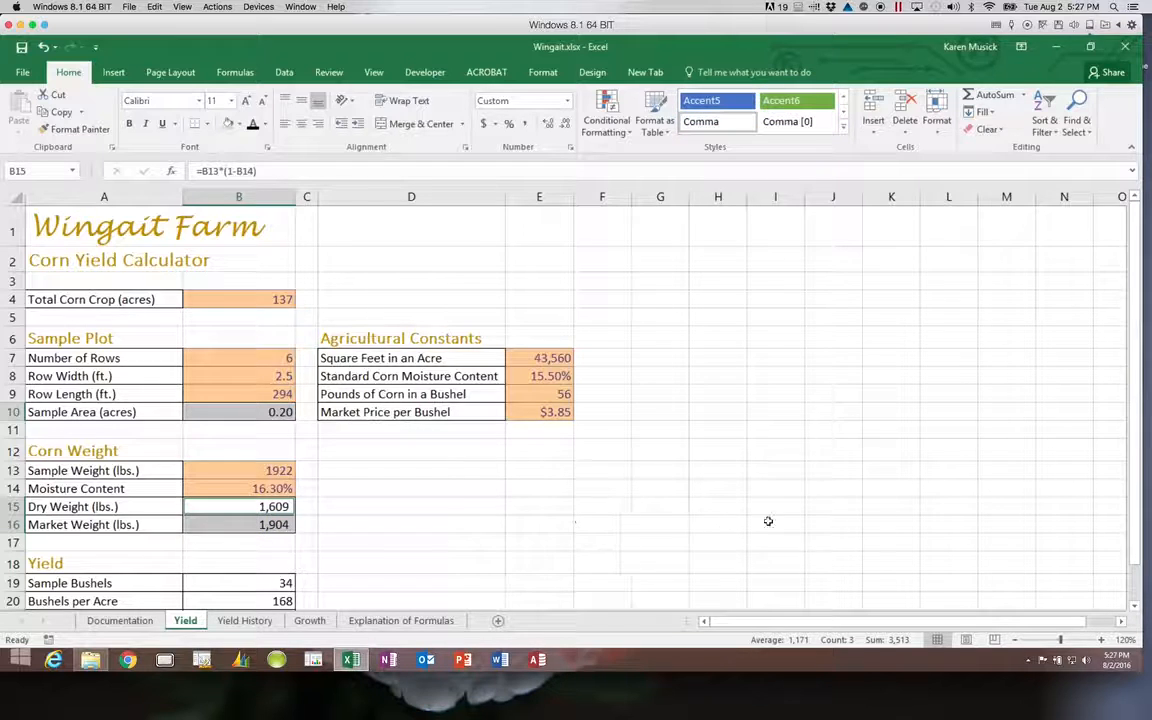
scroll(1133, 605, down, 6)
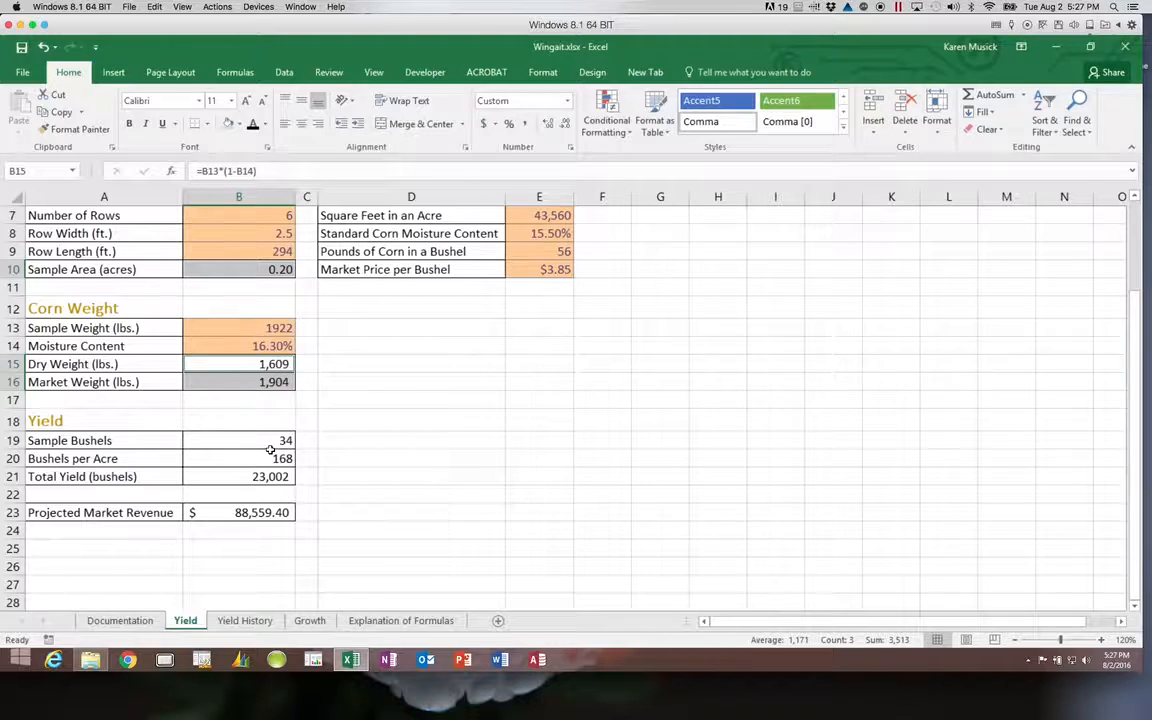
ctrl+click(240, 443)
drag(240, 443, 240, 476)
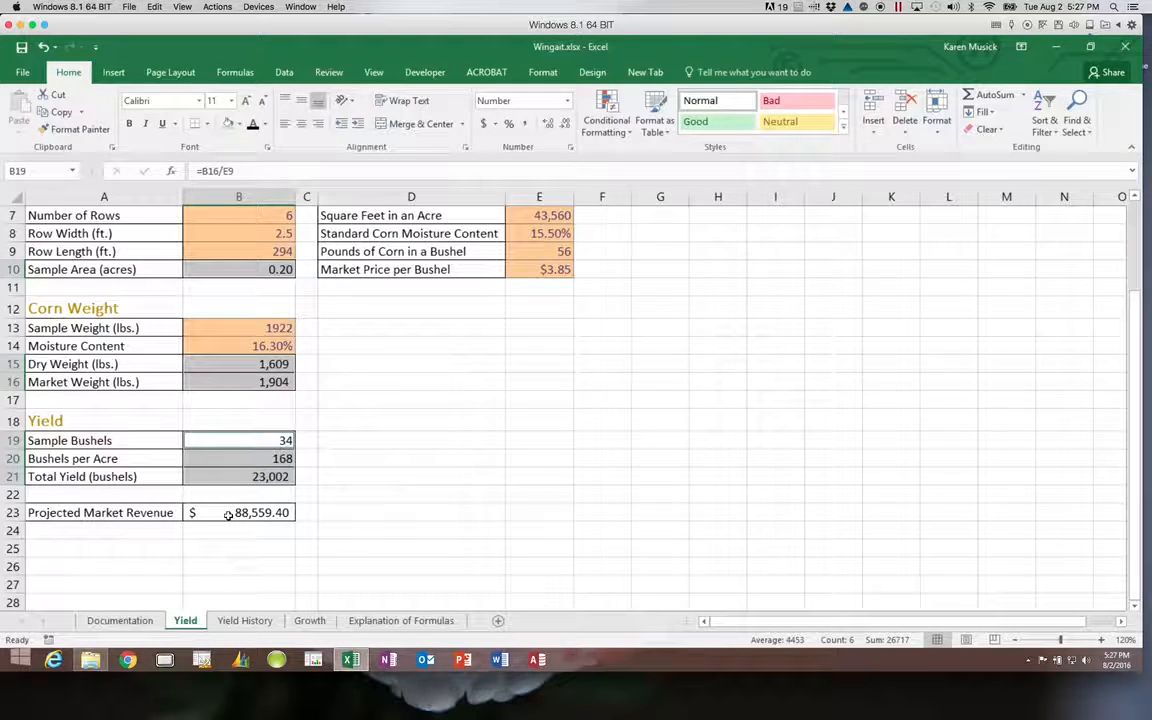
ctrl+click(228, 515)
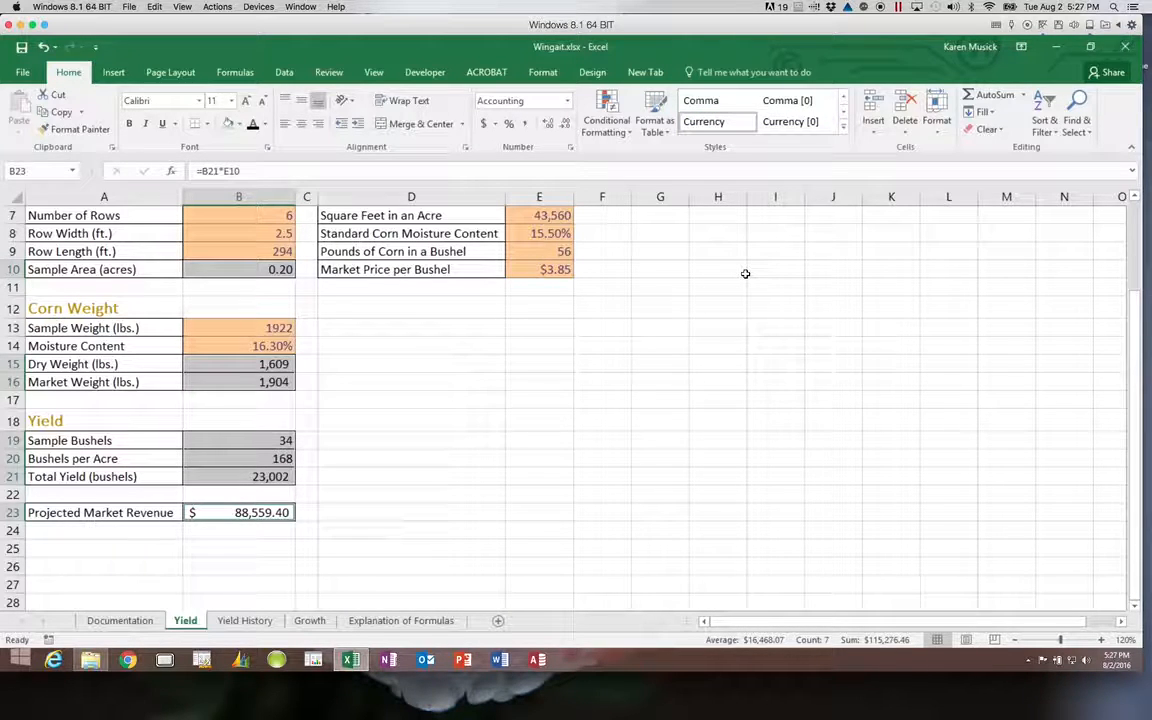
click(845, 129)
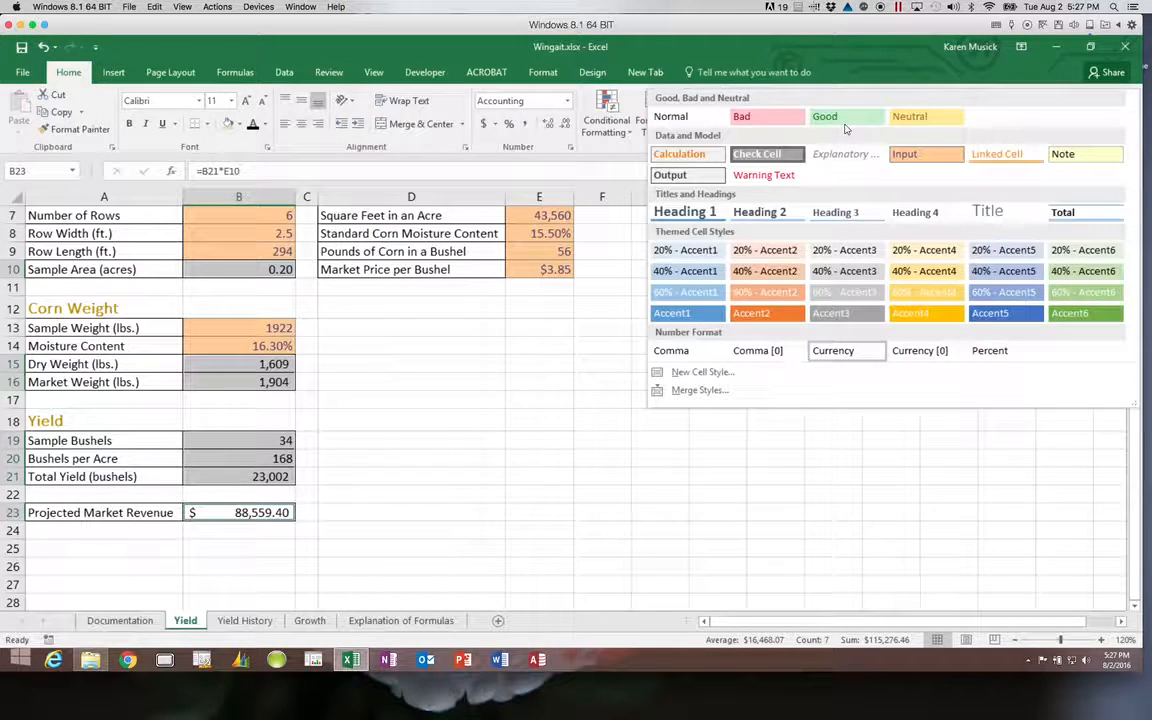
click(700, 155)
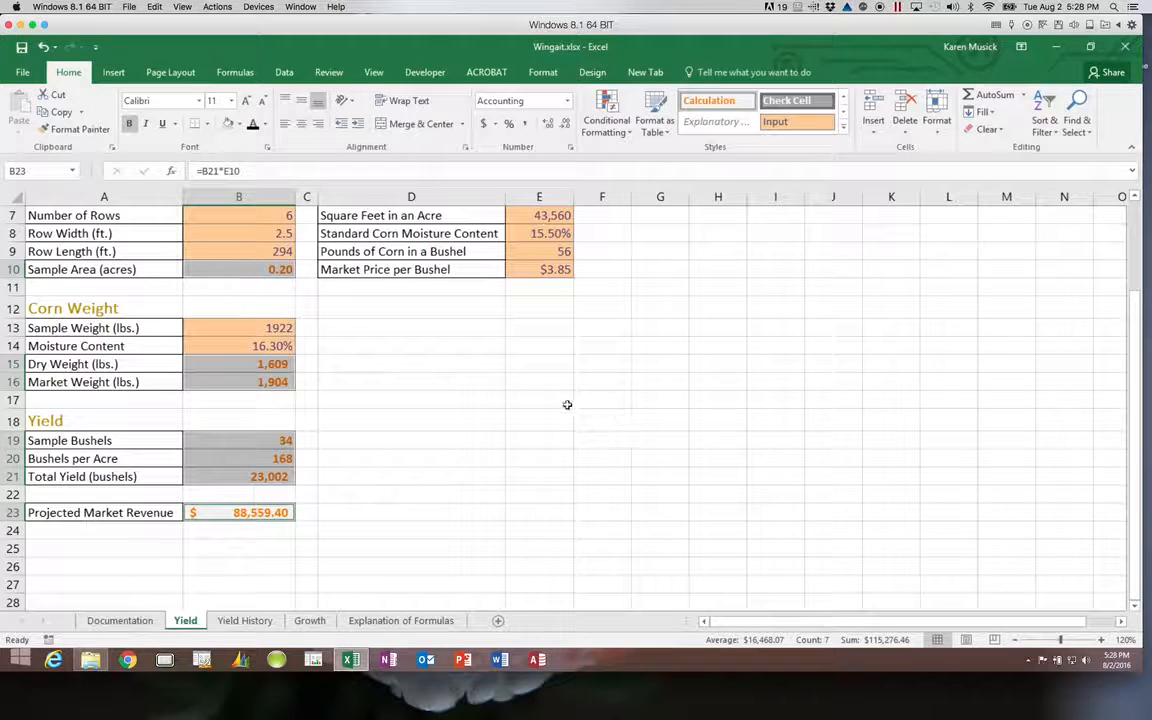
click(476, 334)
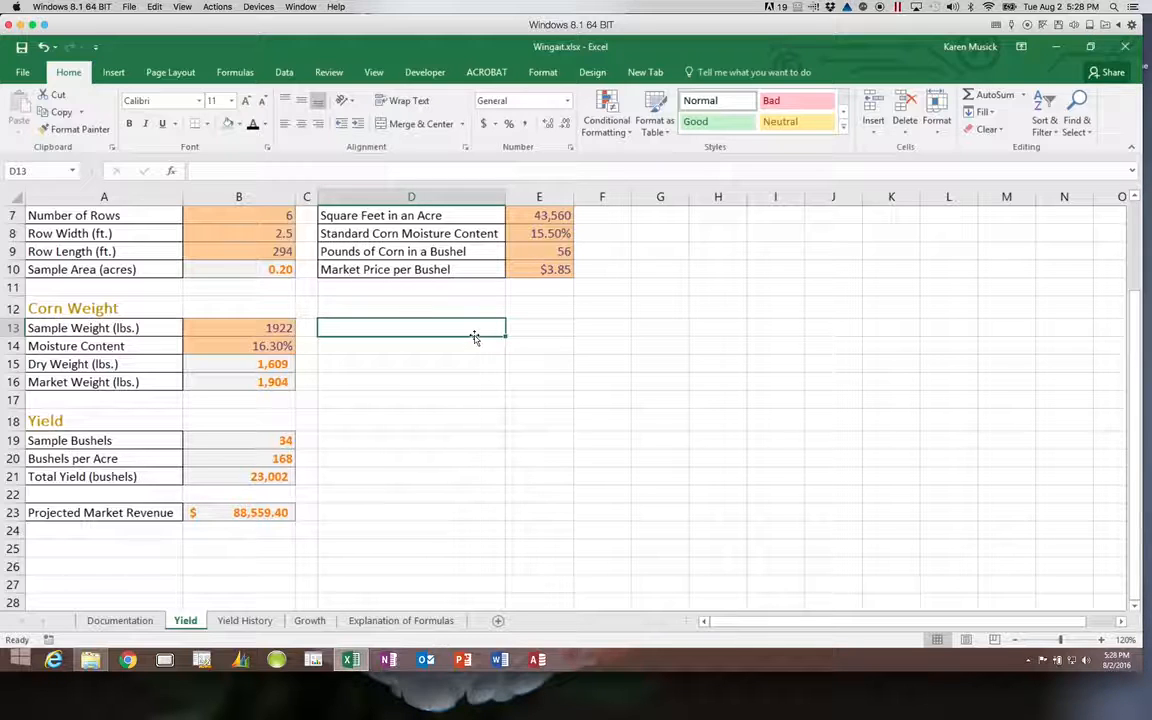
drag(1130, 340, 1136, 293)
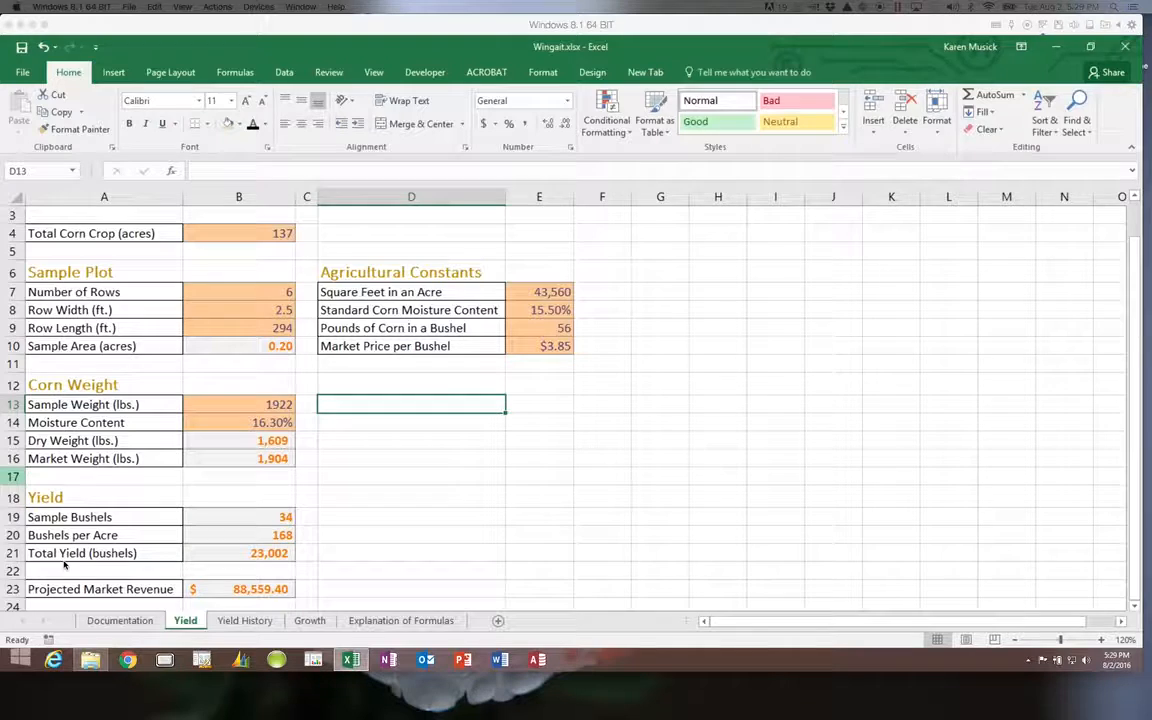
Switch to the Yield History sheet and save the workbook.
click(242, 440)
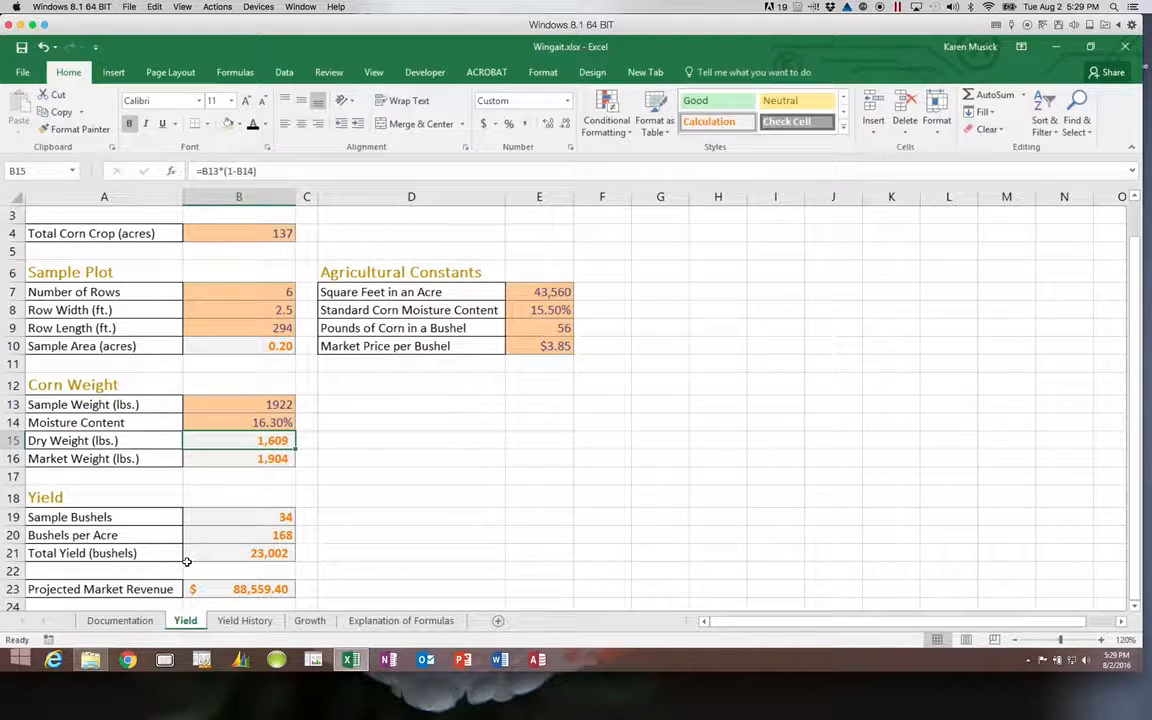
click(245, 621)
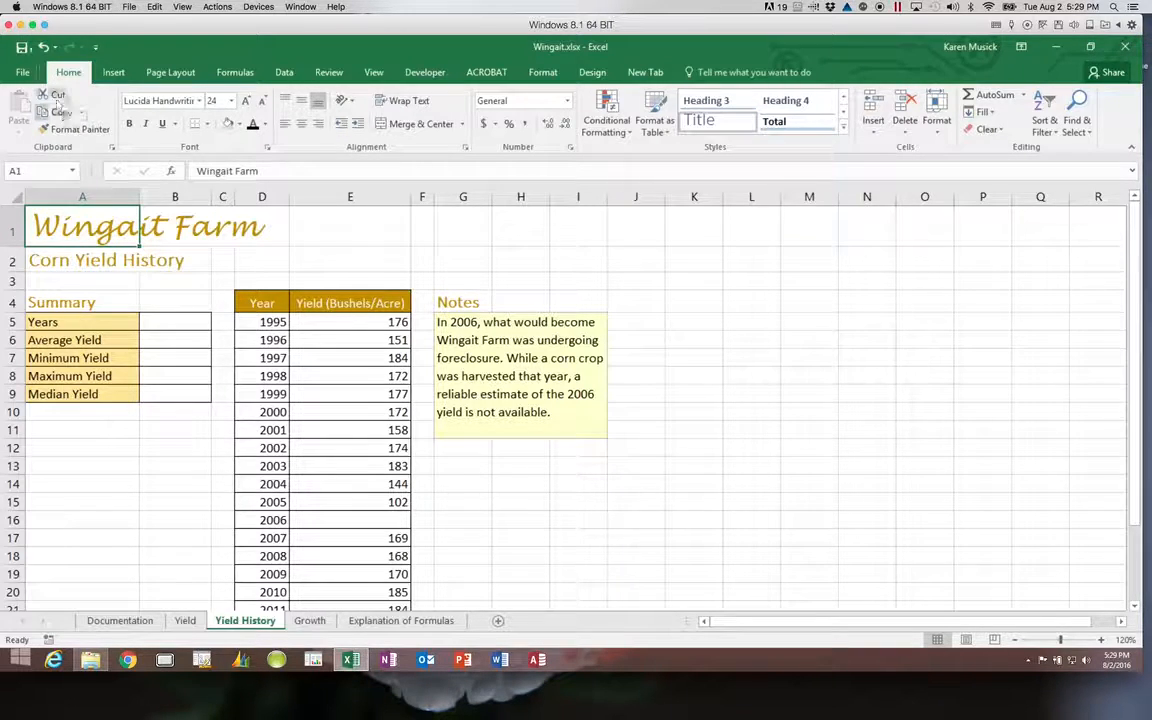
click(28, 50)
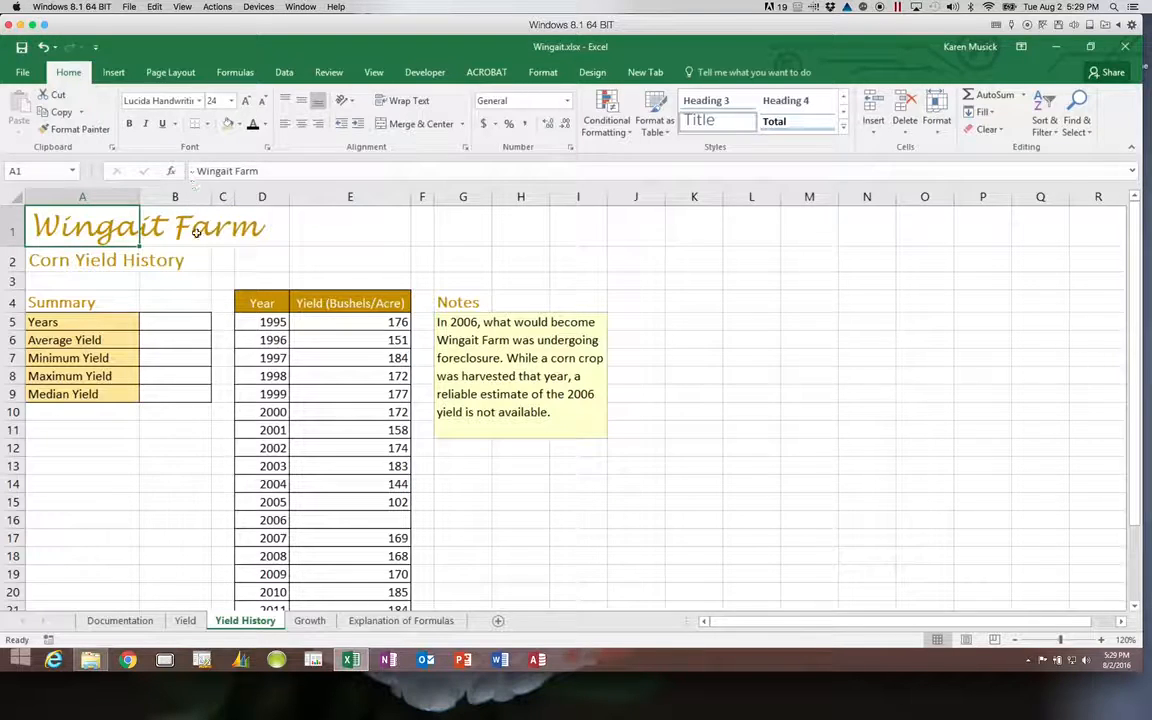
Count the numeric yields for Years in B5 with the formula =COUNT(E:E).
click(162, 321)
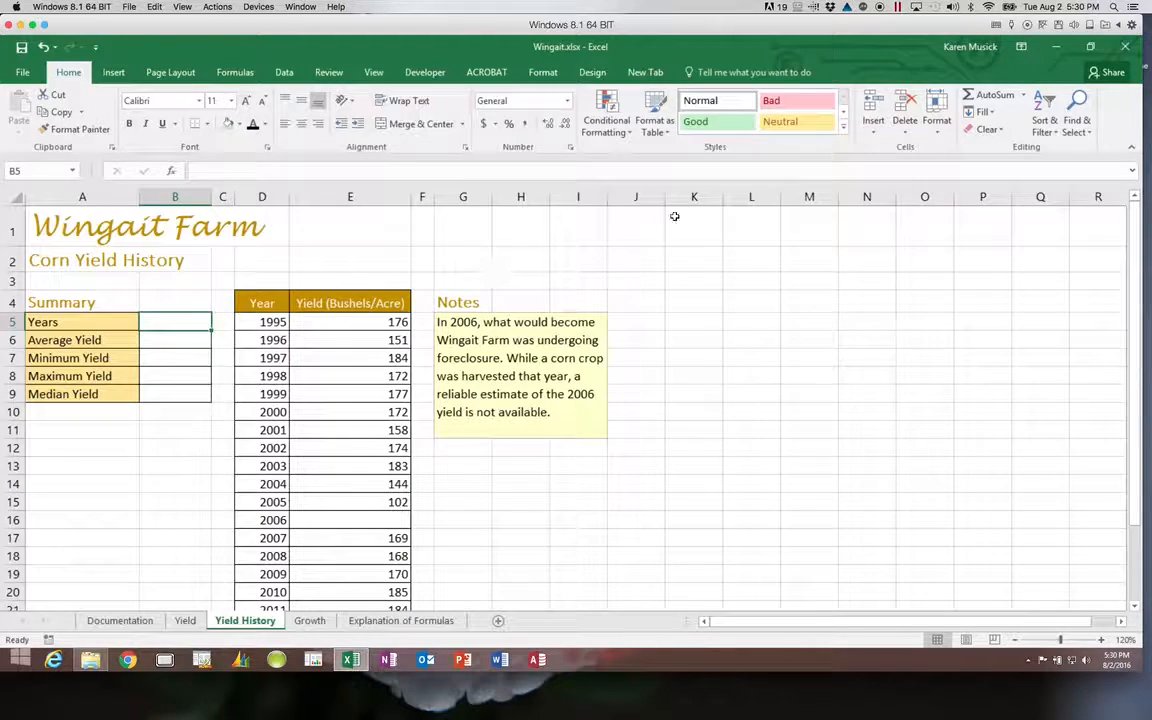
click(1024, 95)
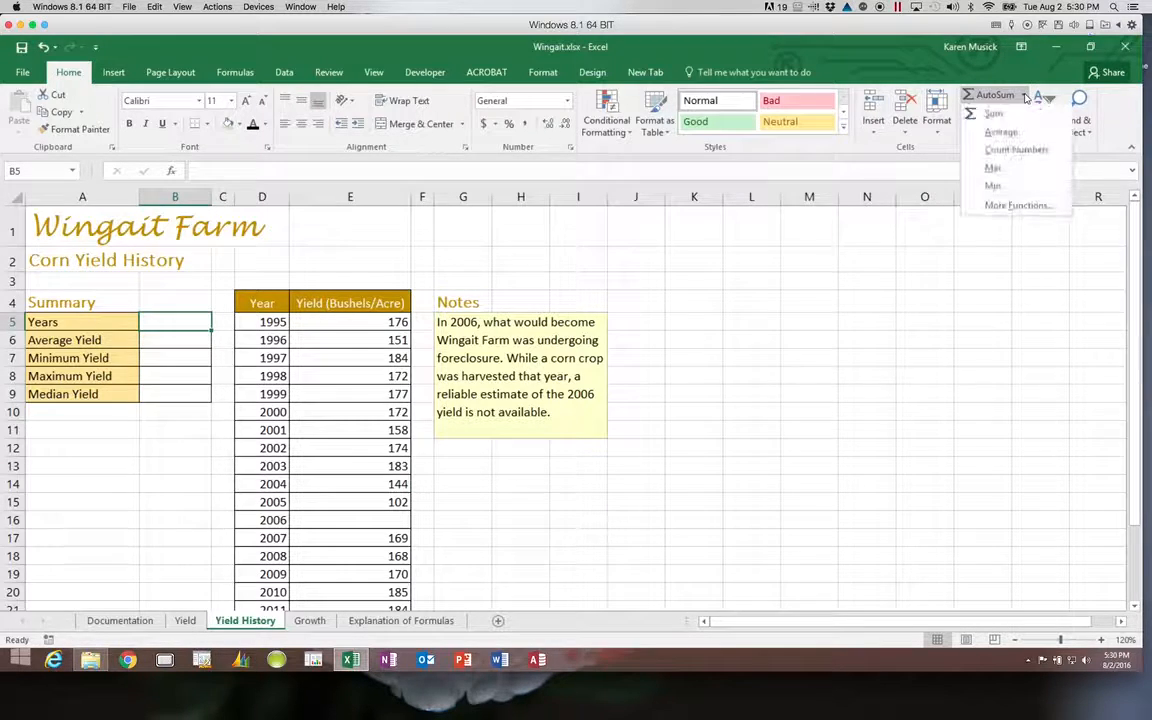
click(1008, 149)
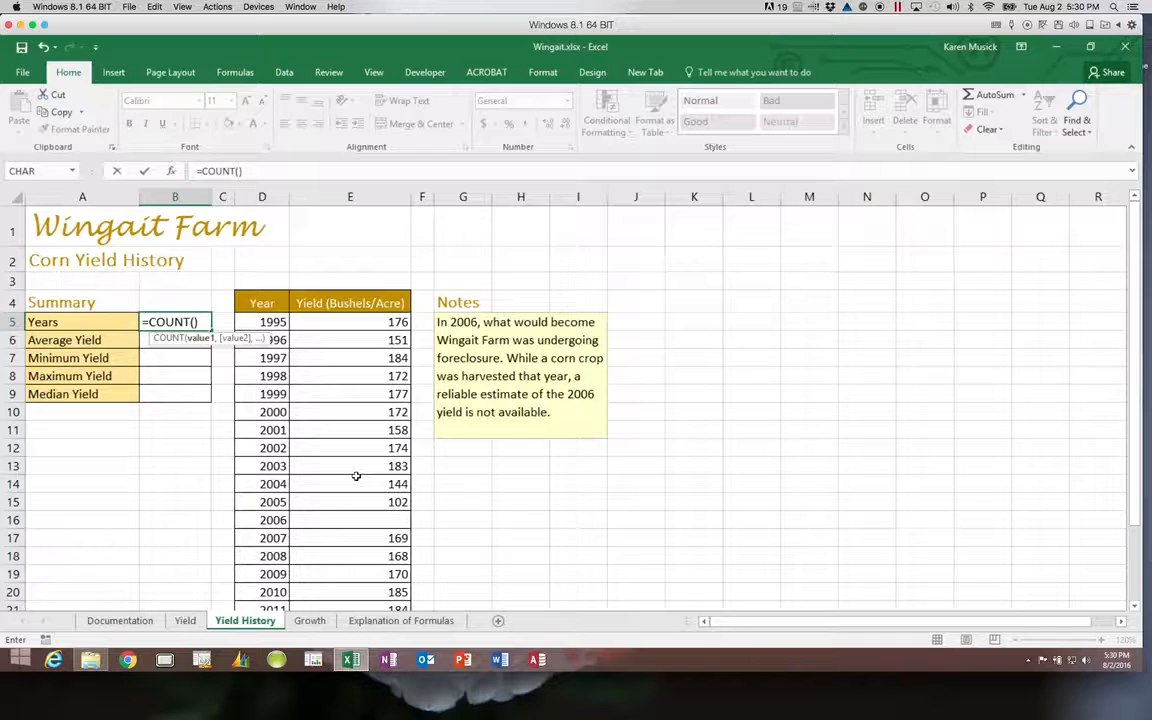
click(331, 194)
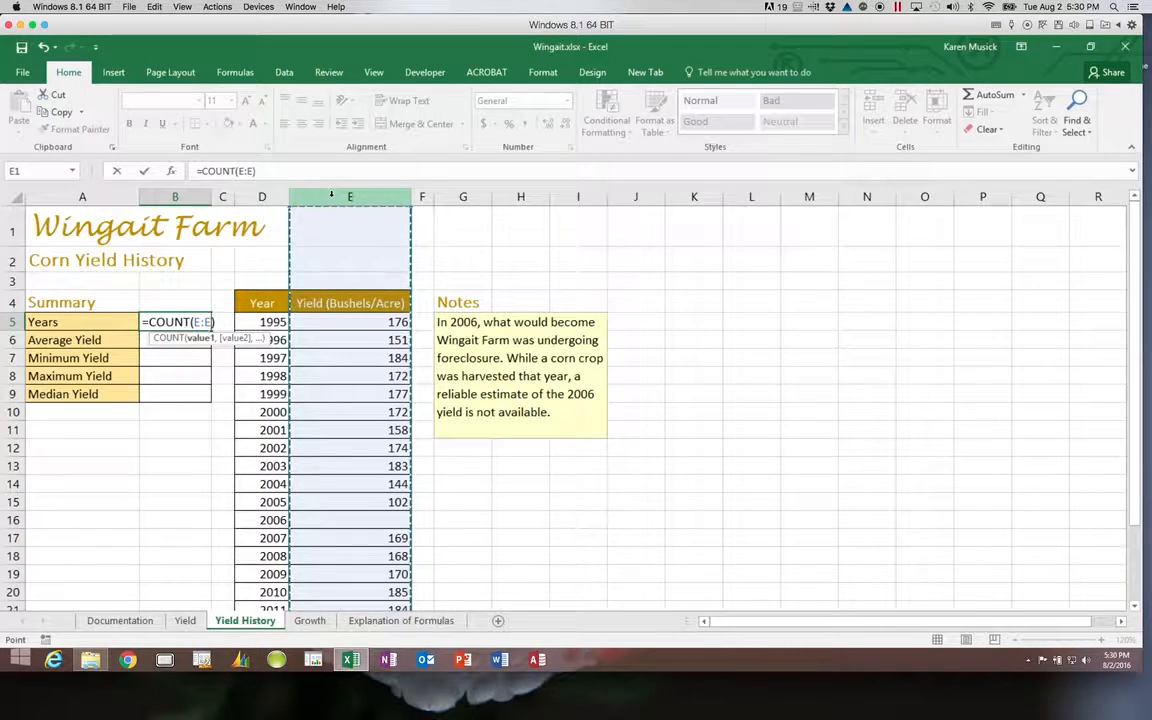
key(Return)
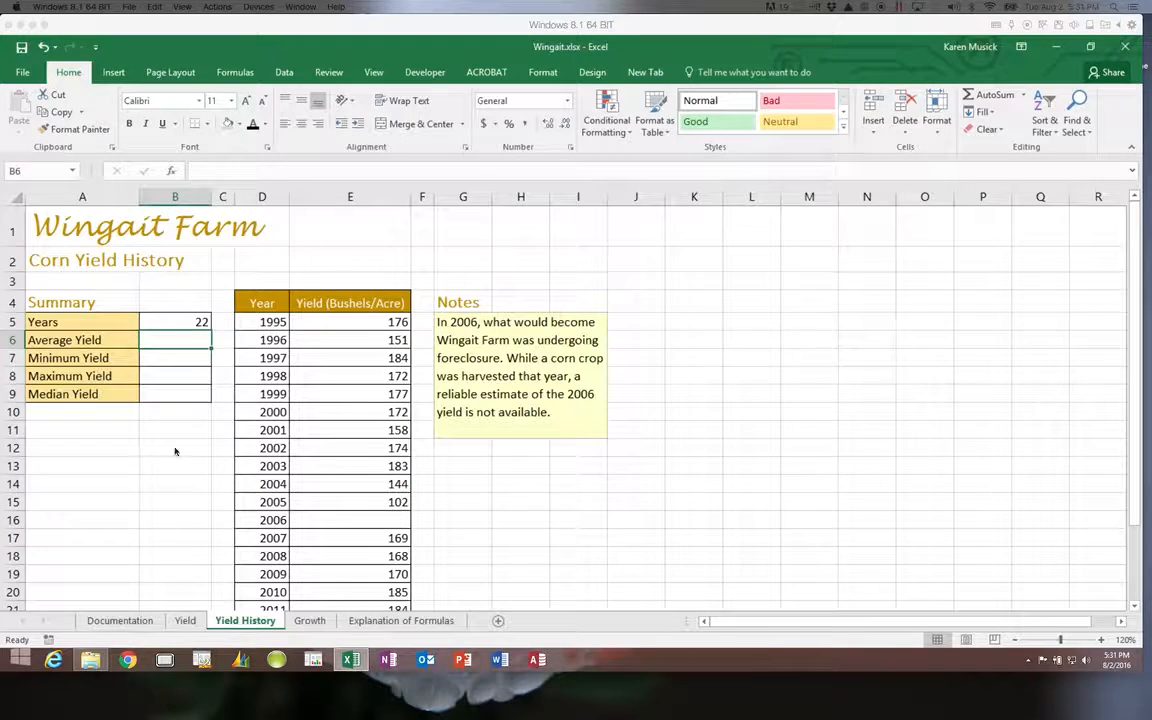
Enter the Average Yield formula =ROUND(AVERAGE(E:E),0) in cell B6, rounding the column E average to zero decimals.
click(164, 339)
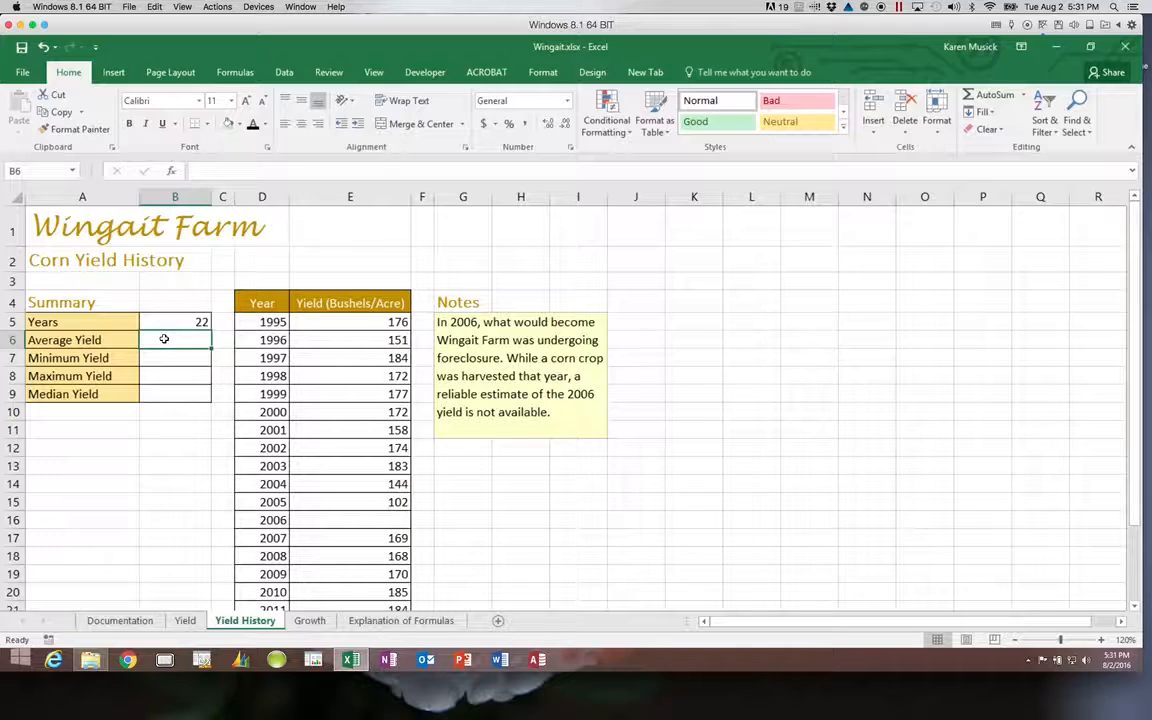
text(=)
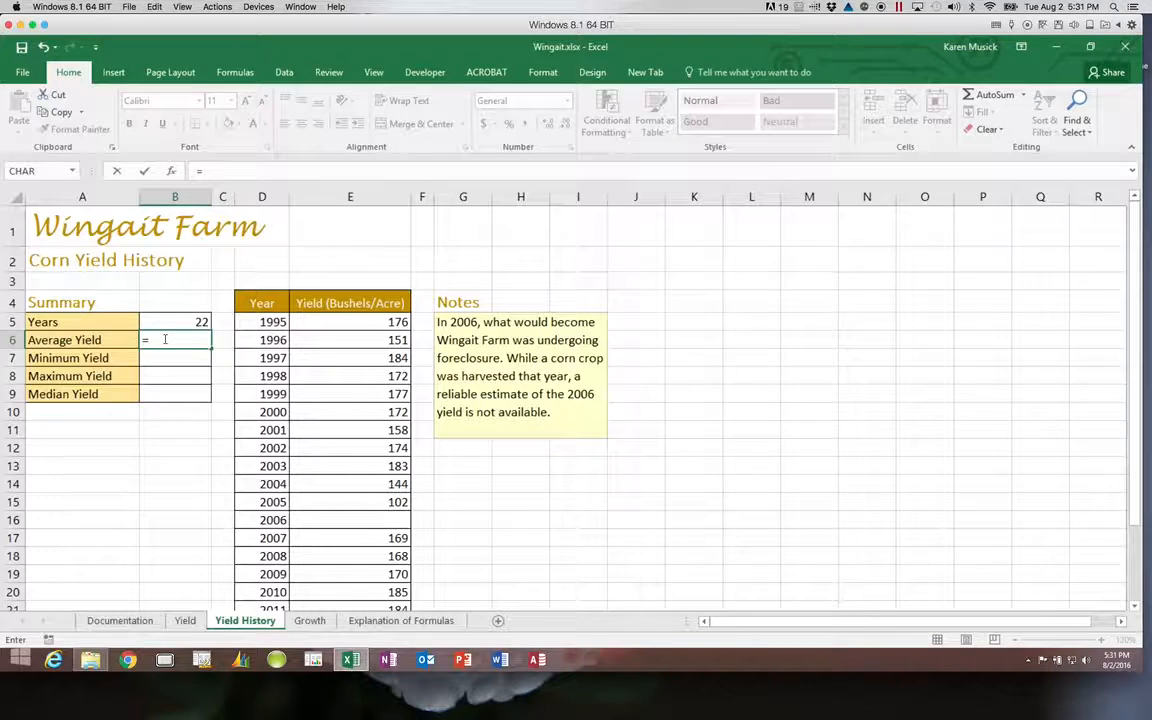
text(round()
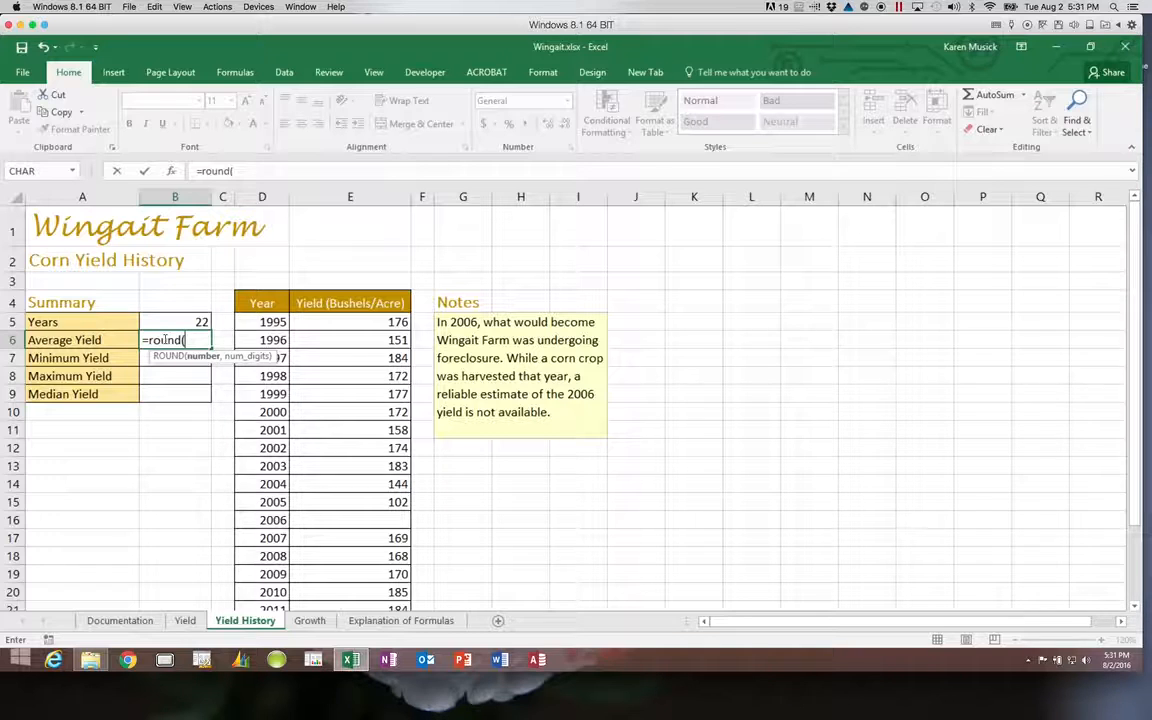
text(average)
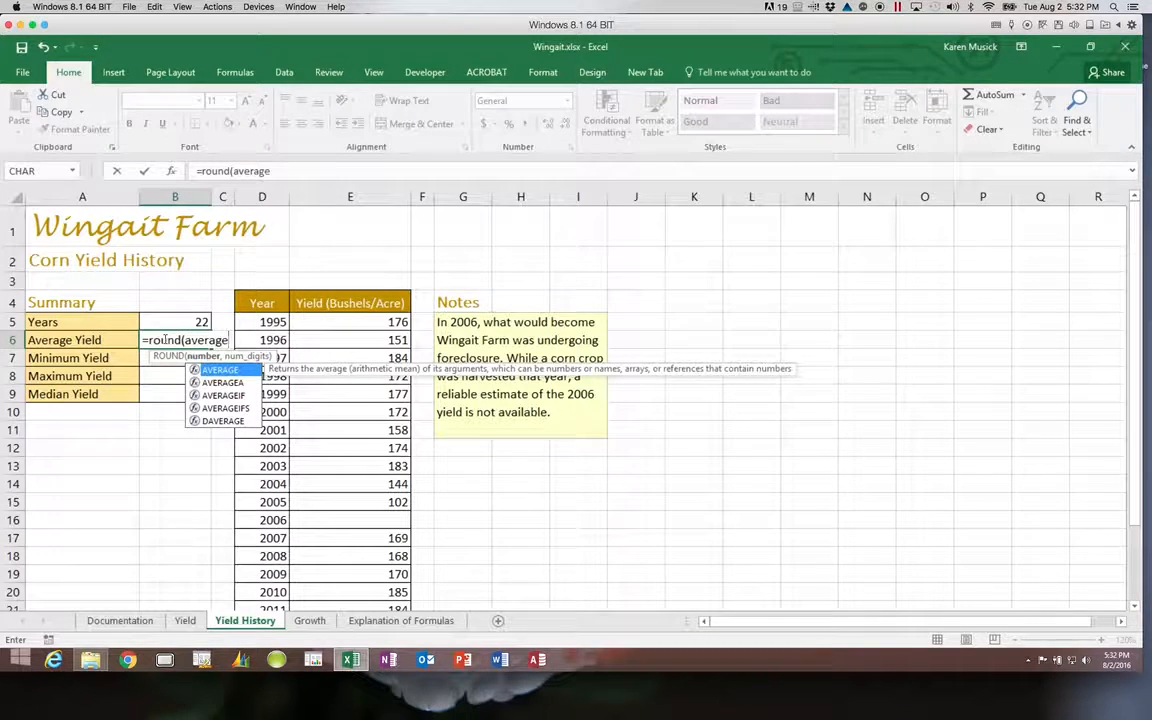
text(()
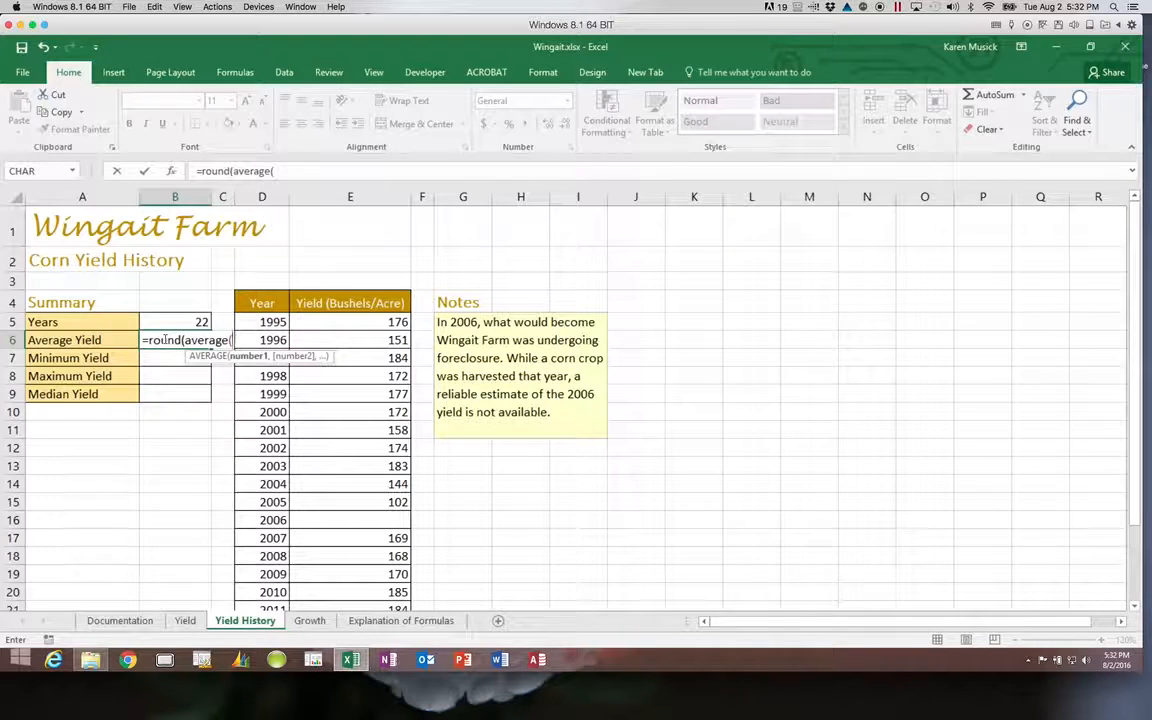
click(349, 196)
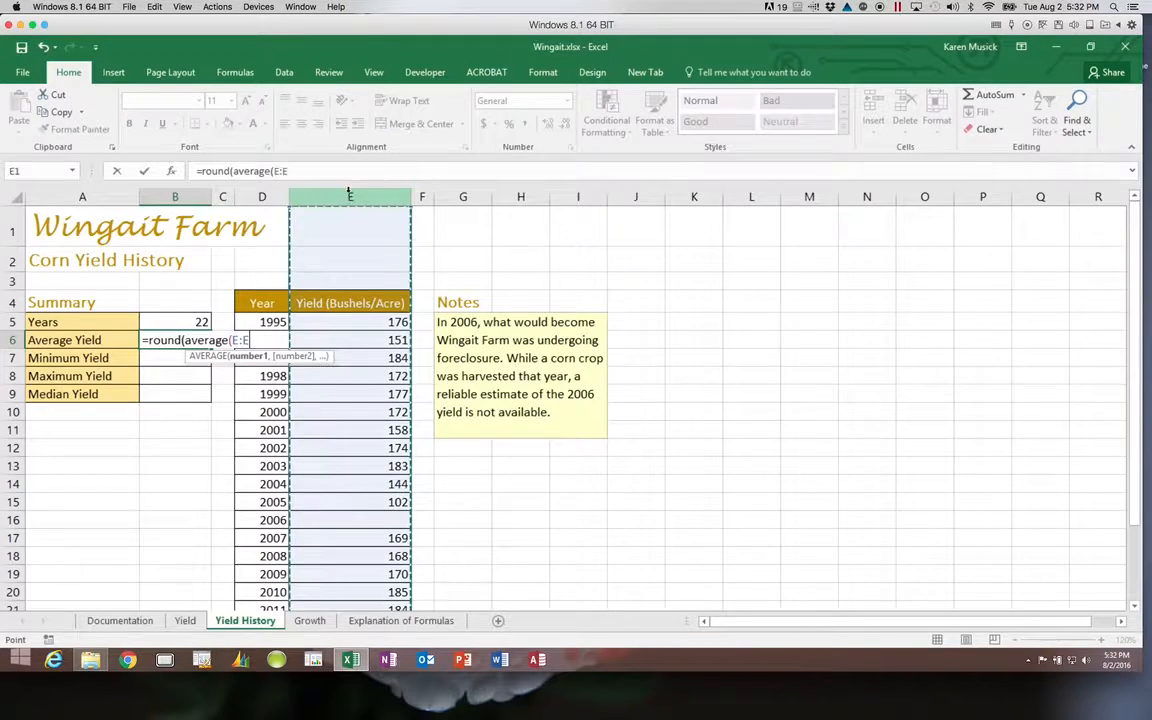
text())
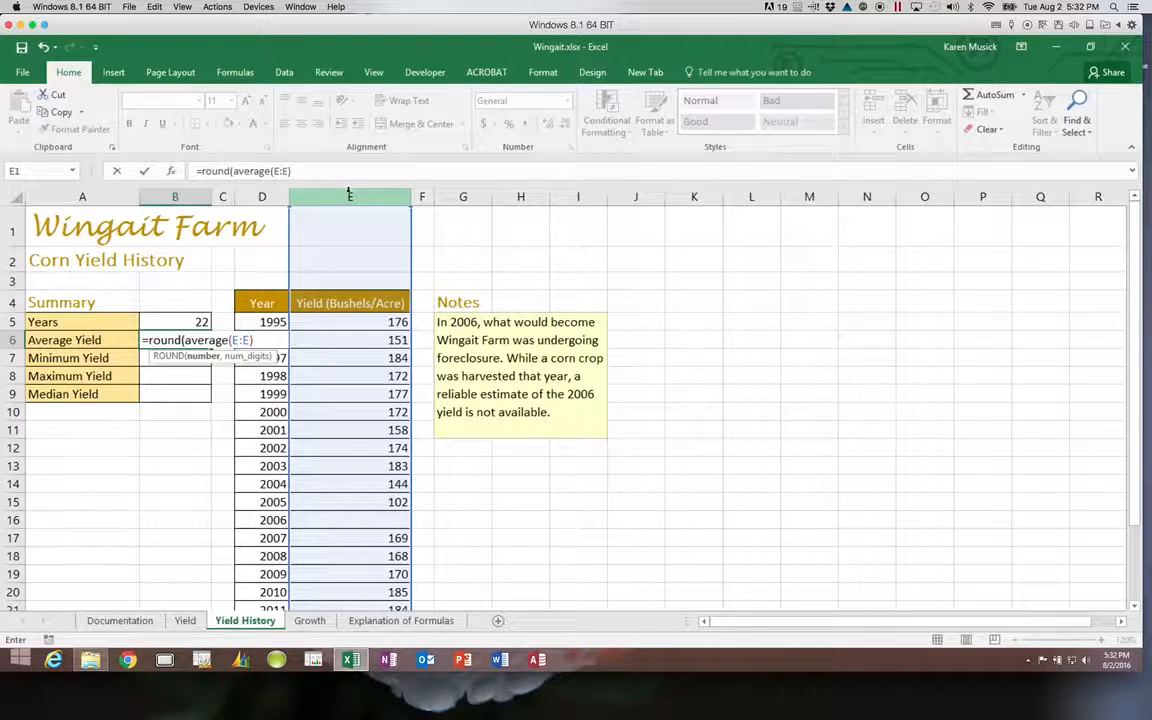
key(BackSpace)
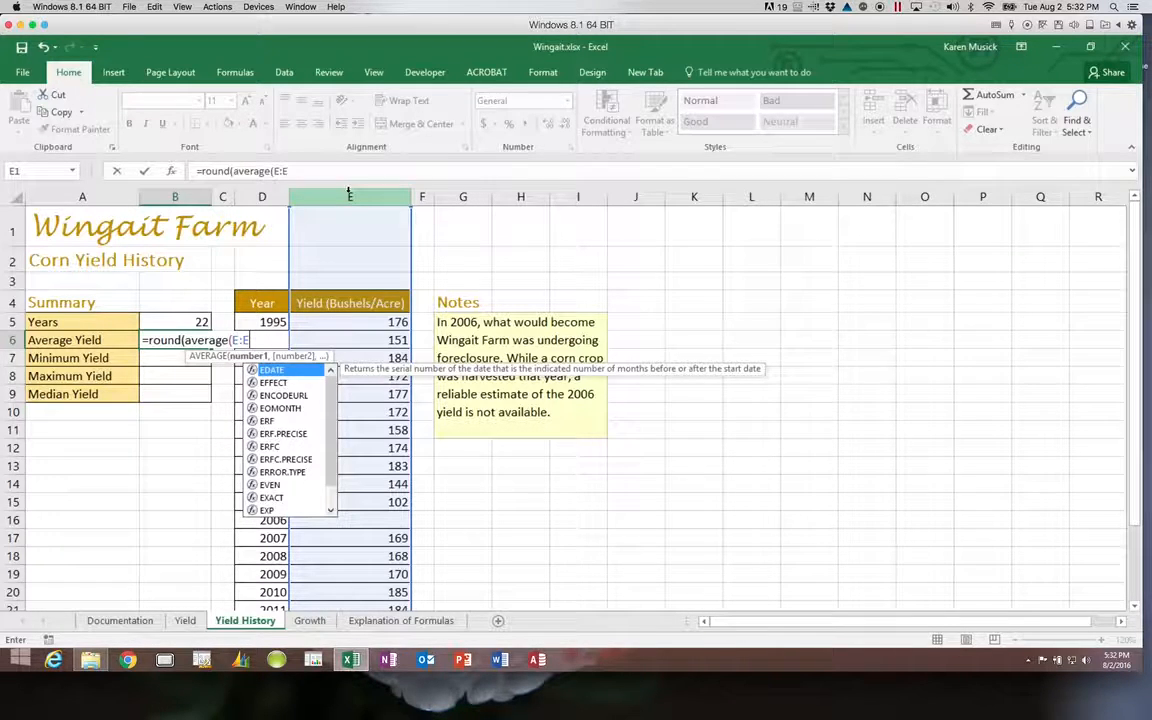
key(Escape)
text())
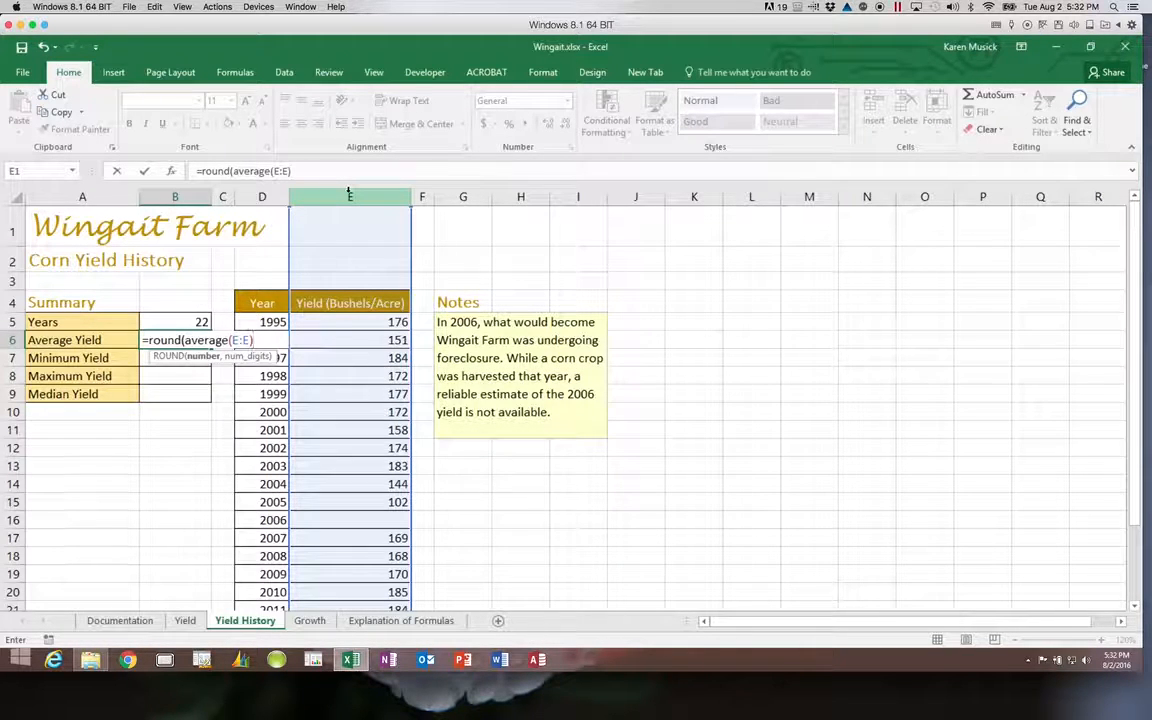
text(,)
text(0)
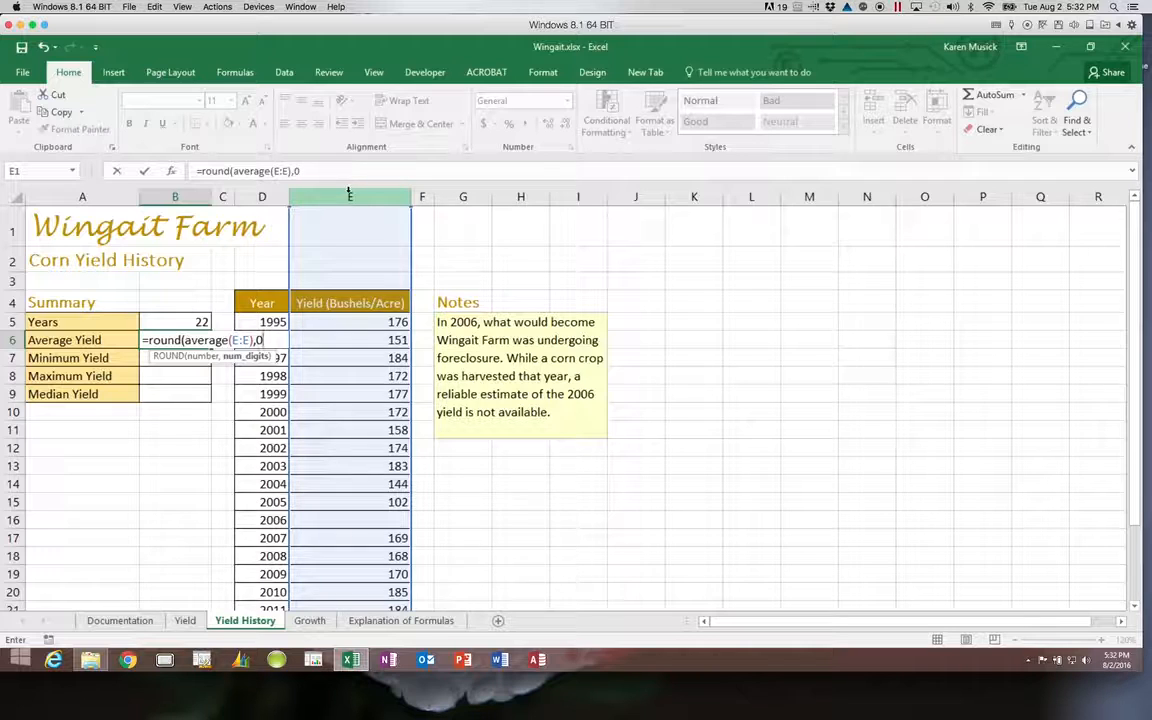
text())
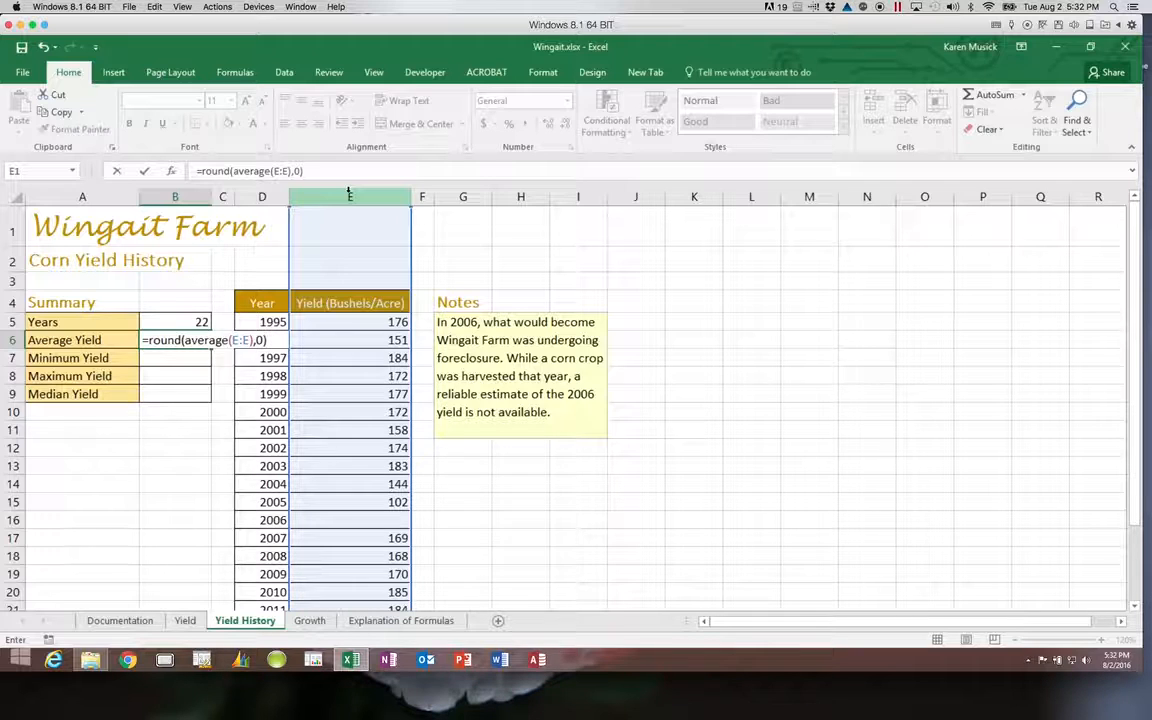
key(Return)
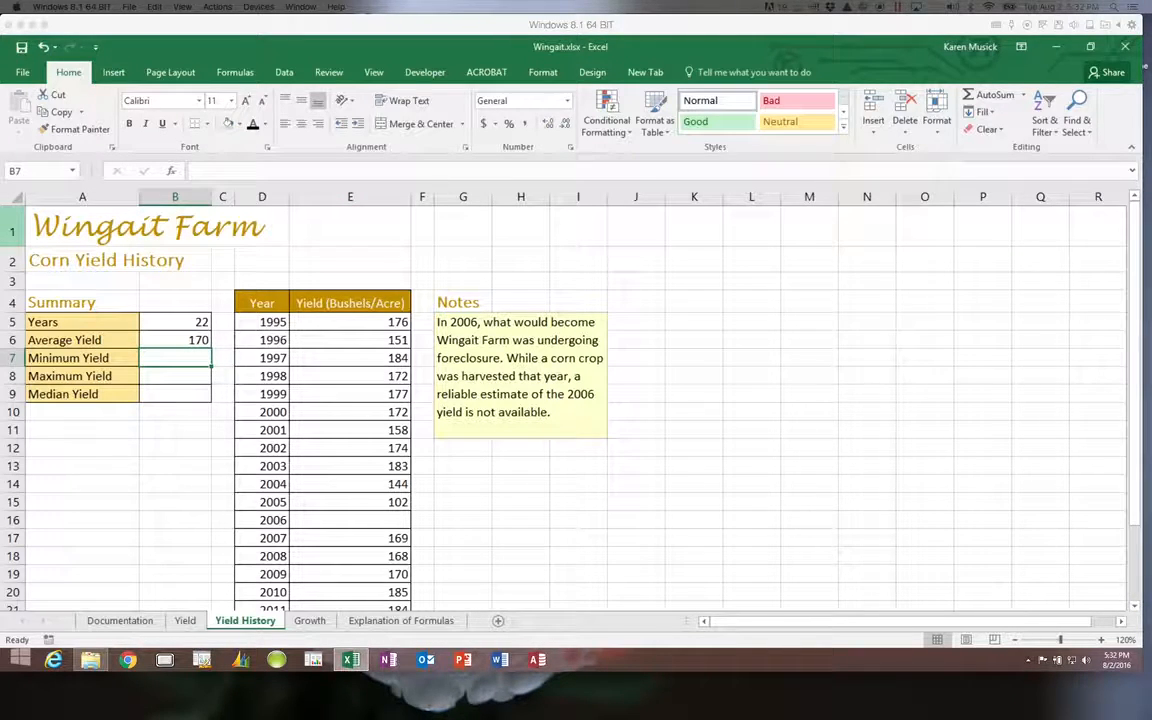
Examine how the AVERAGE function is nested inside ROUND in the Average Yield formula in B6.
click(152, 337)
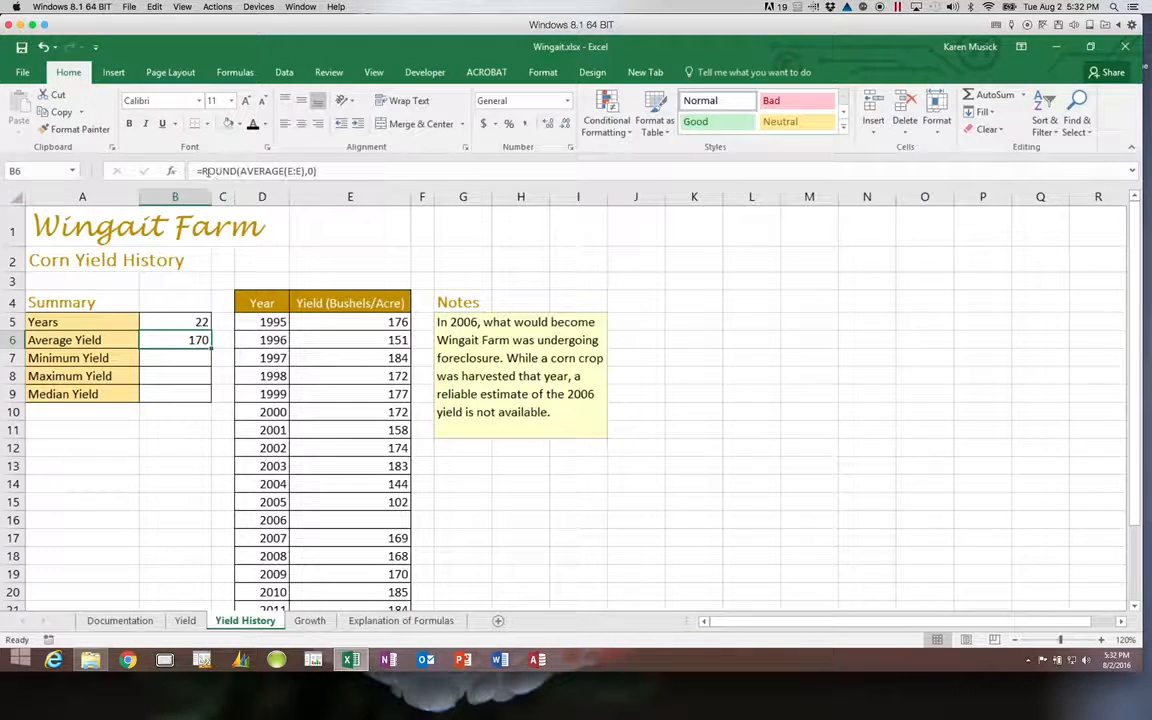
click(228, 171)
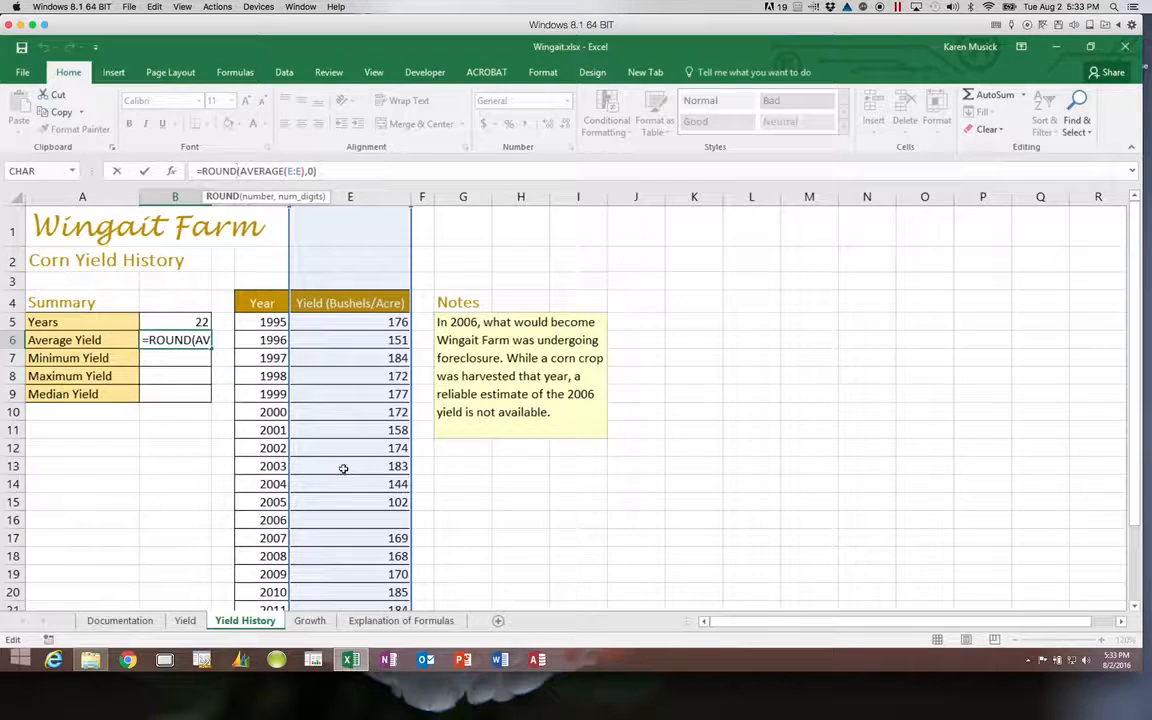
click(257, 197)
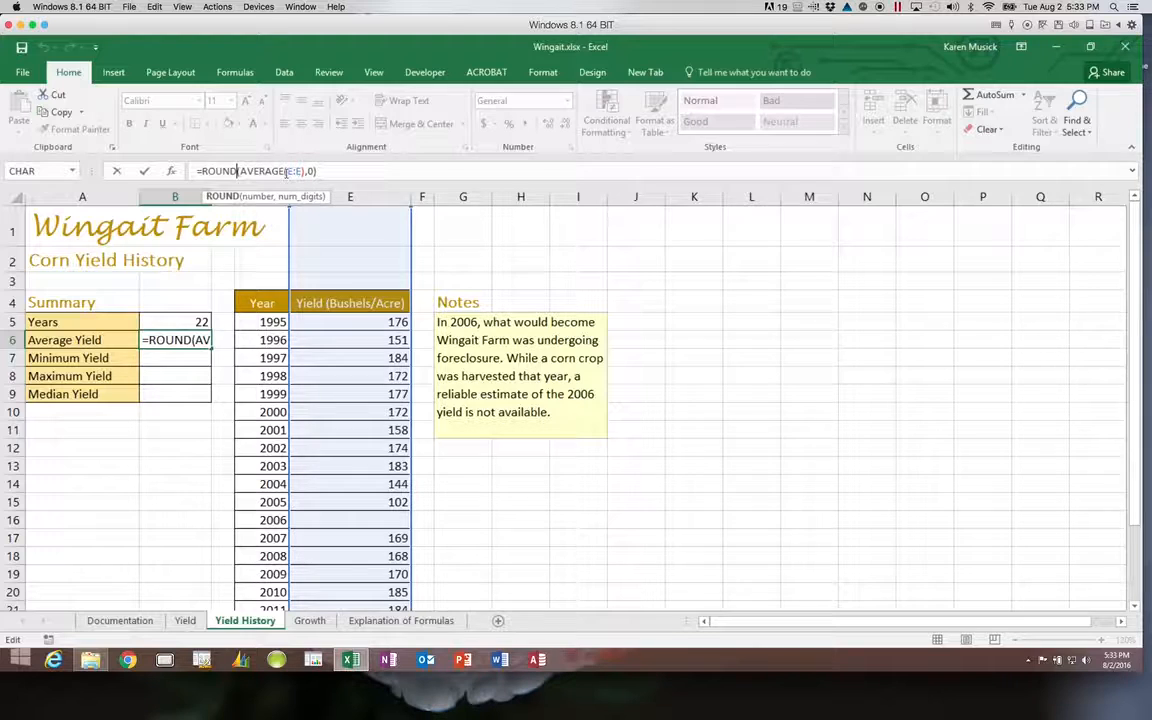
click(304, 171)
text())
key(Return)
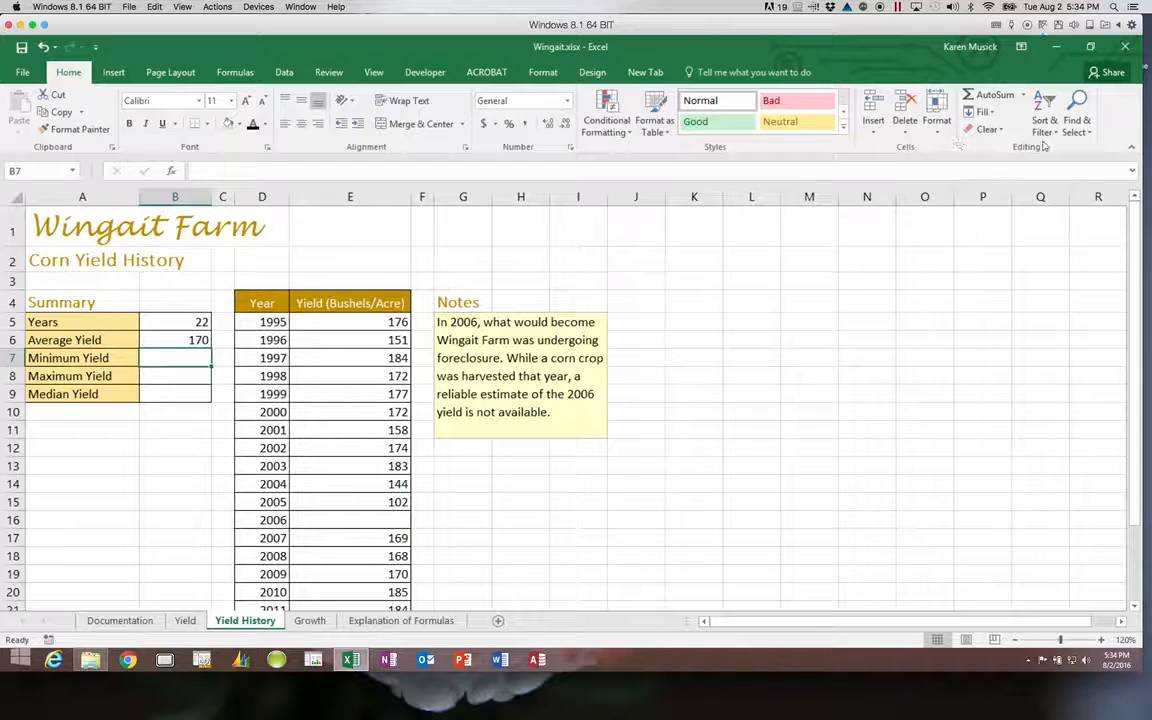
Enter the Minimum Yield formula =MIN(E:E) in cell B7, choosing MIN from the statistical functions and using all of column E.
click(1023, 94)
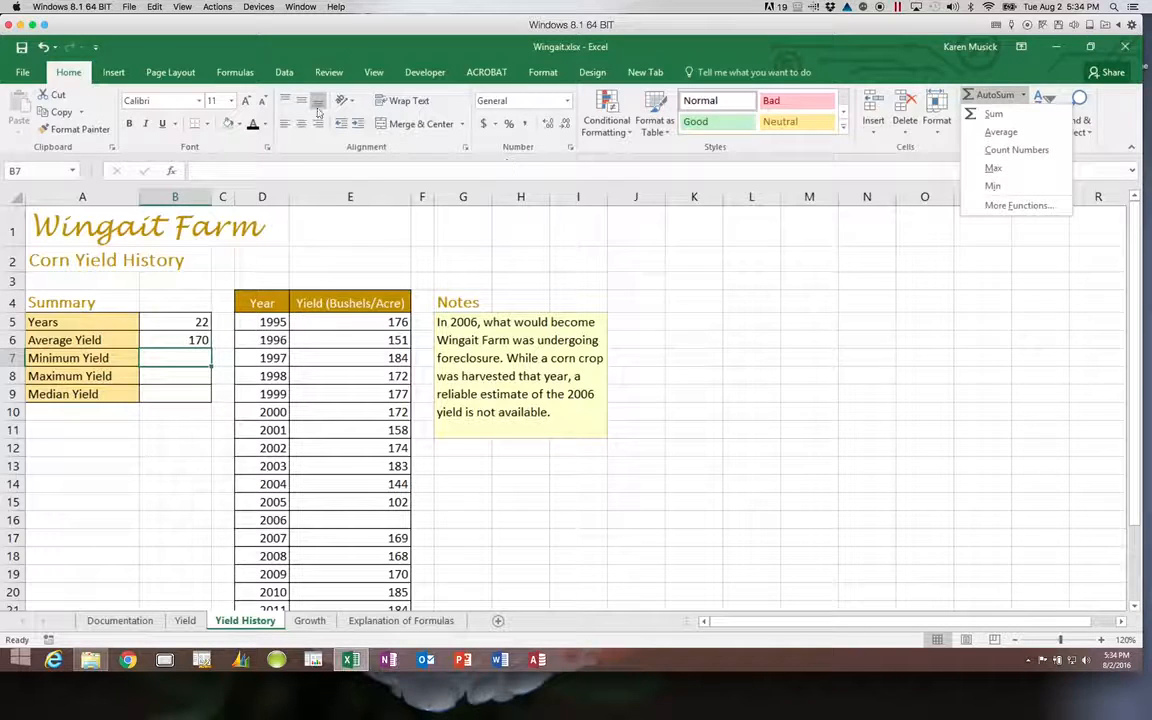
click(250, 75)
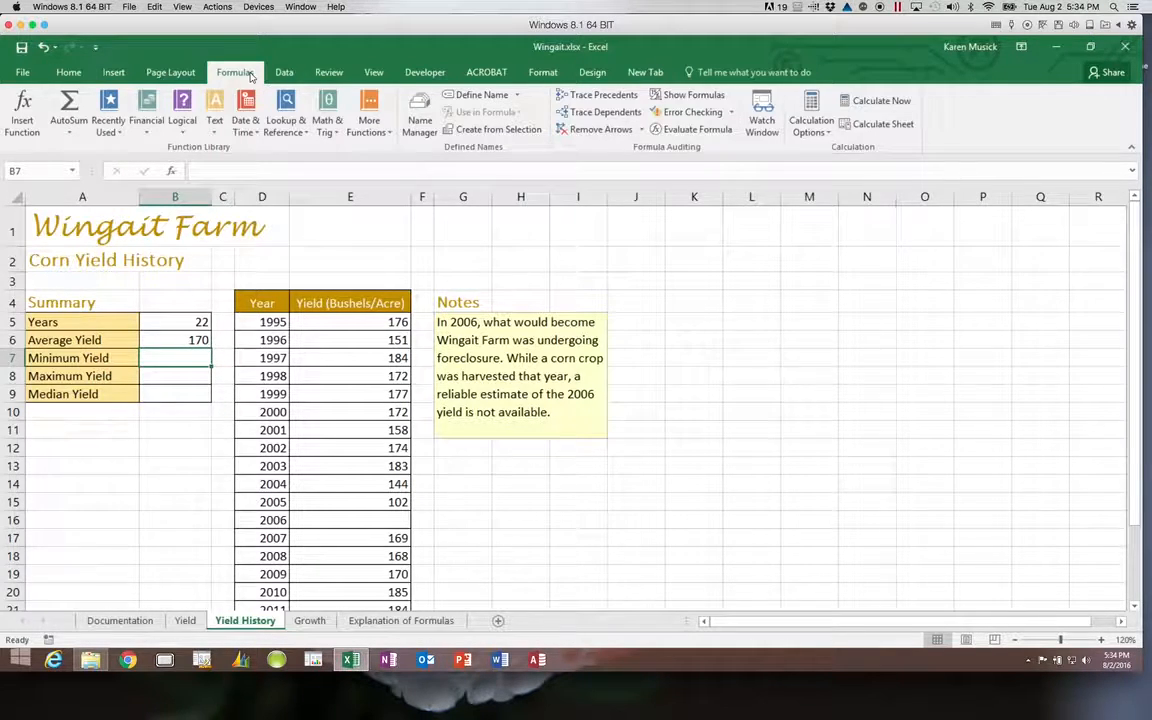
click(367, 124)
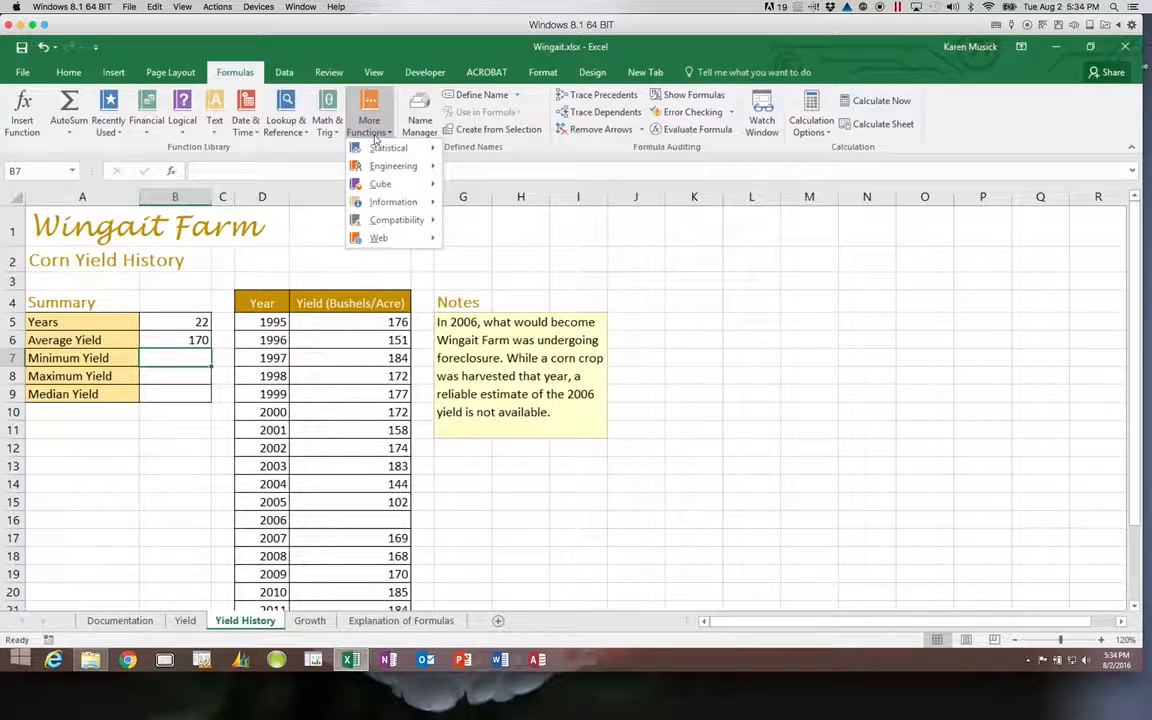
mouse_move(378, 149)
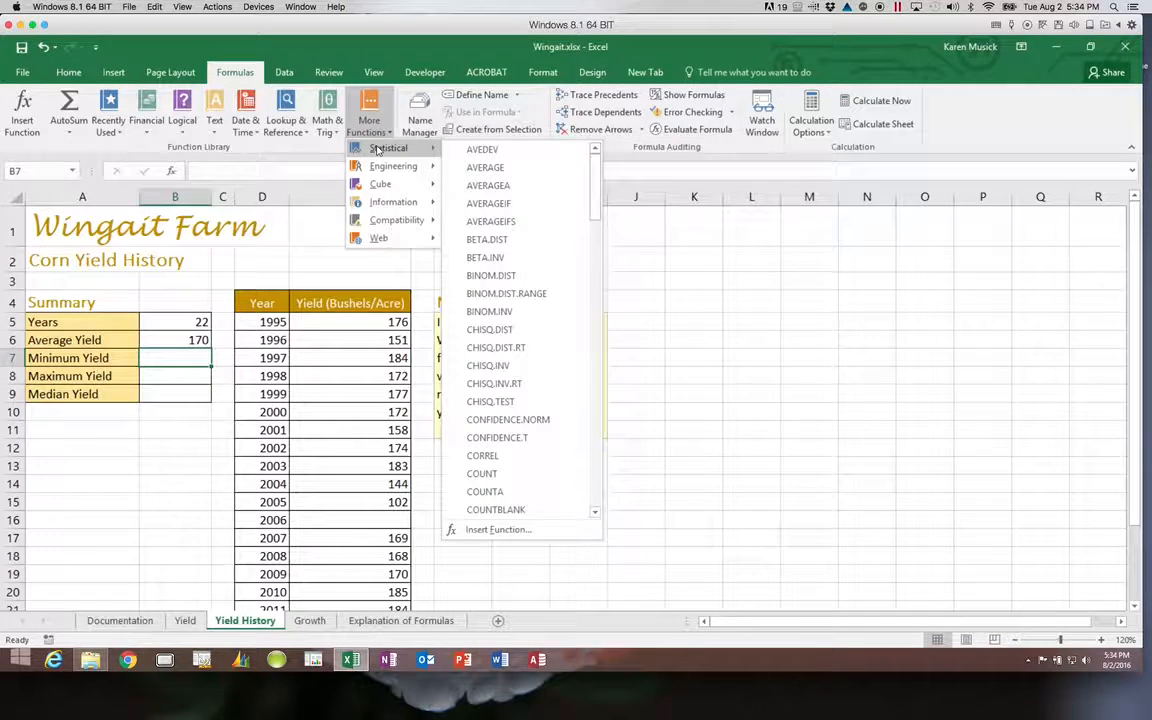
drag(595, 183, 594, 329)
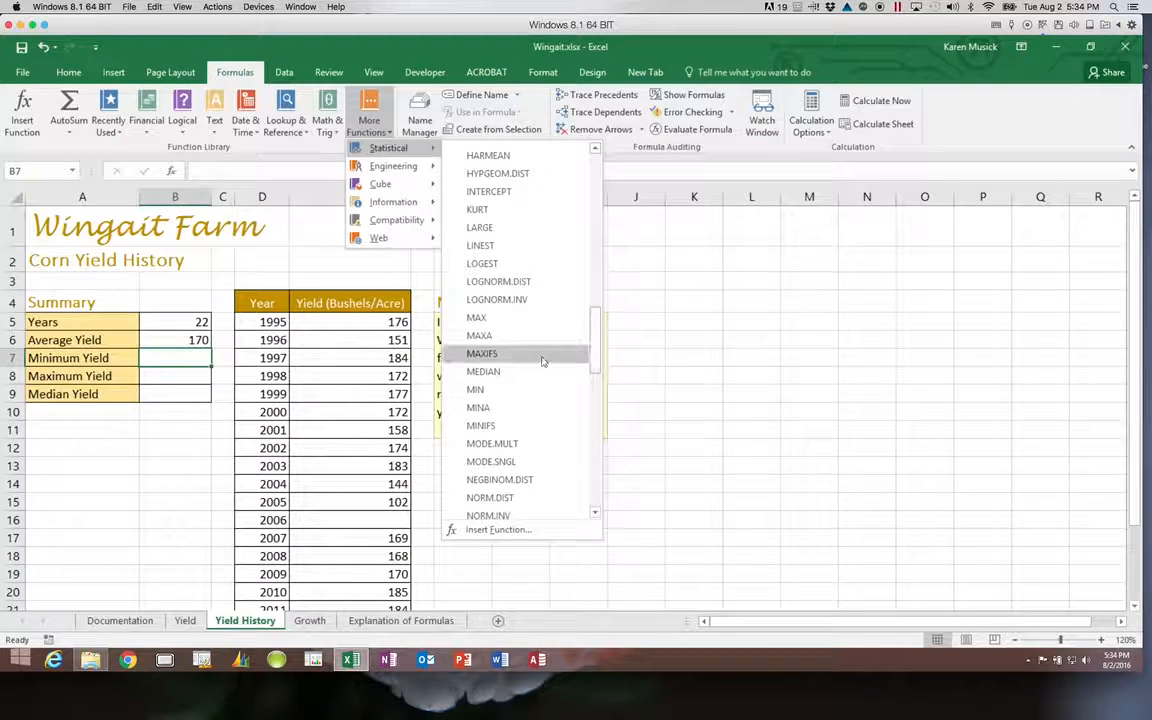
click(475, 391)
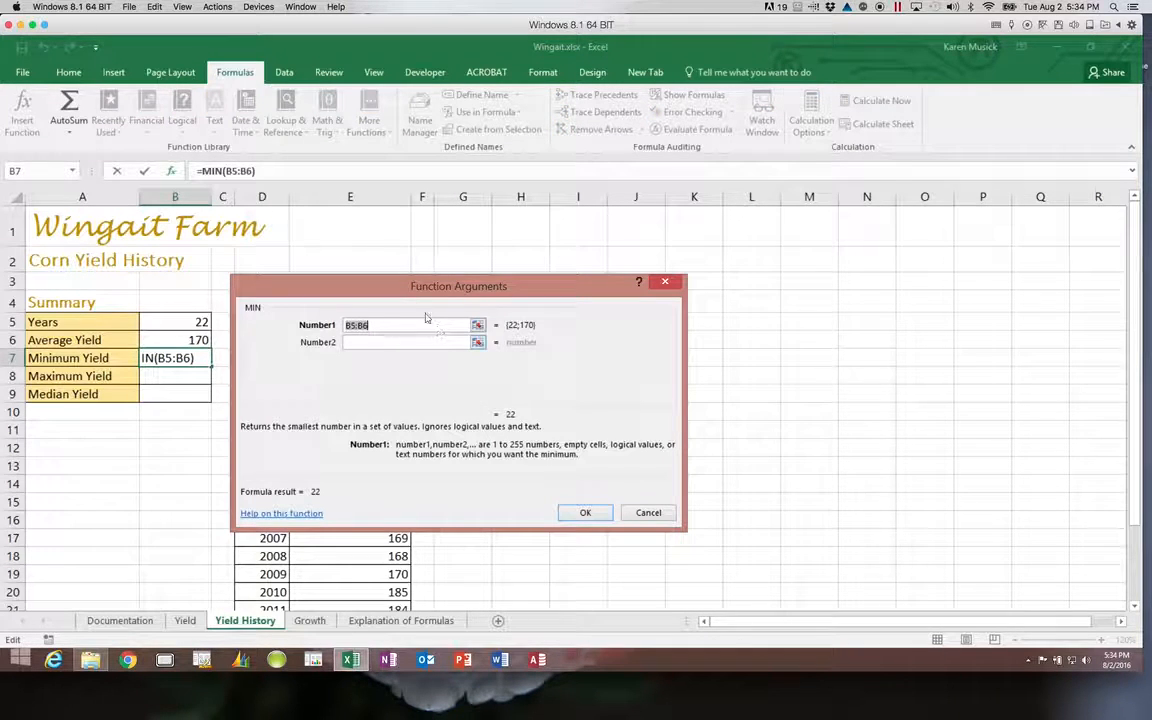
click(363, 192)
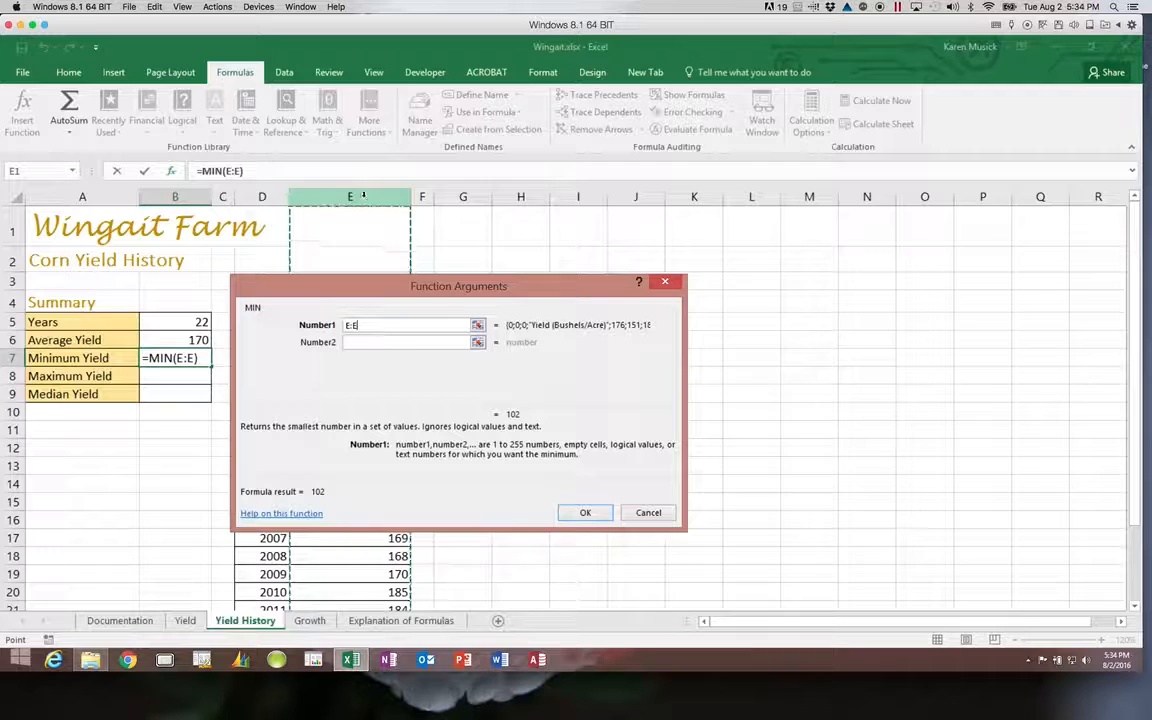
click(586, 512)
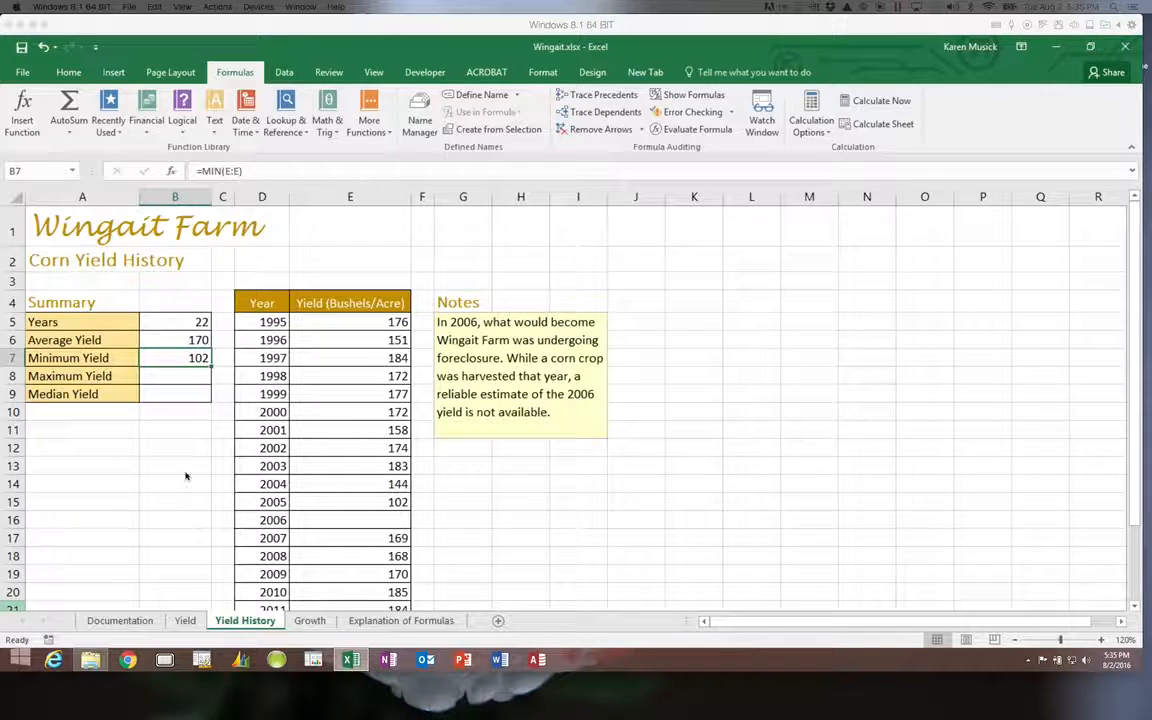
Enter the Maximum Yield formula =MAX(E:E) in cell B8, using all of column E as the range.
click(186, 378)
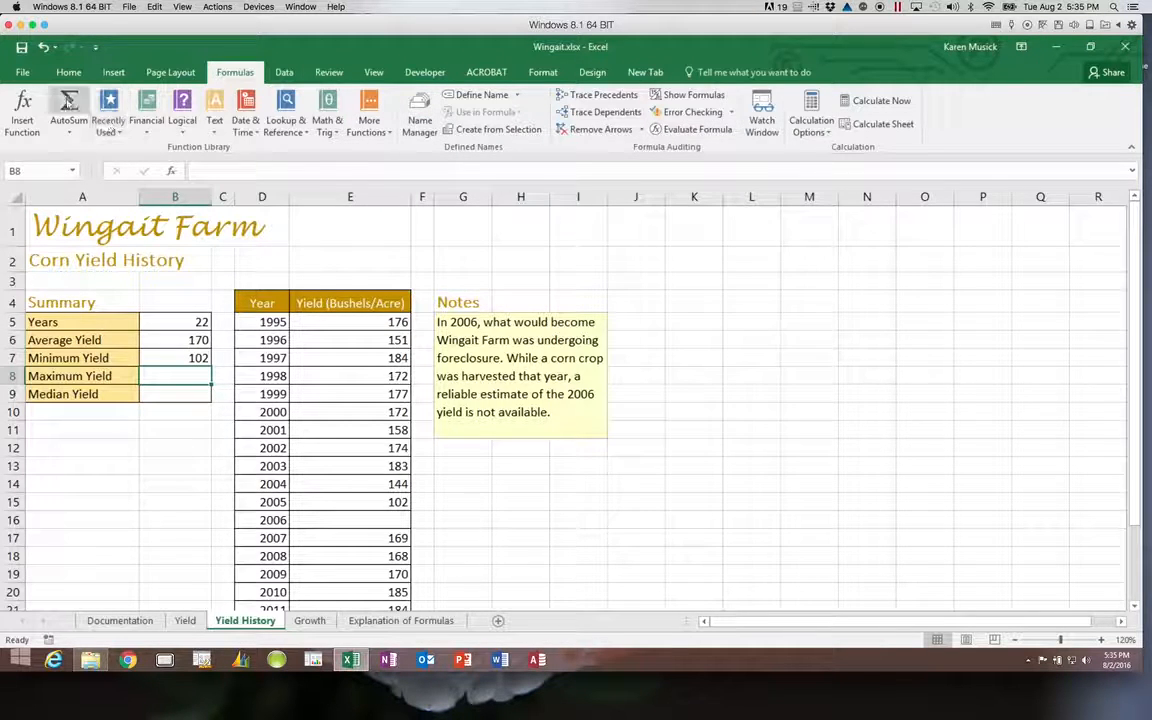
click(68, 132)
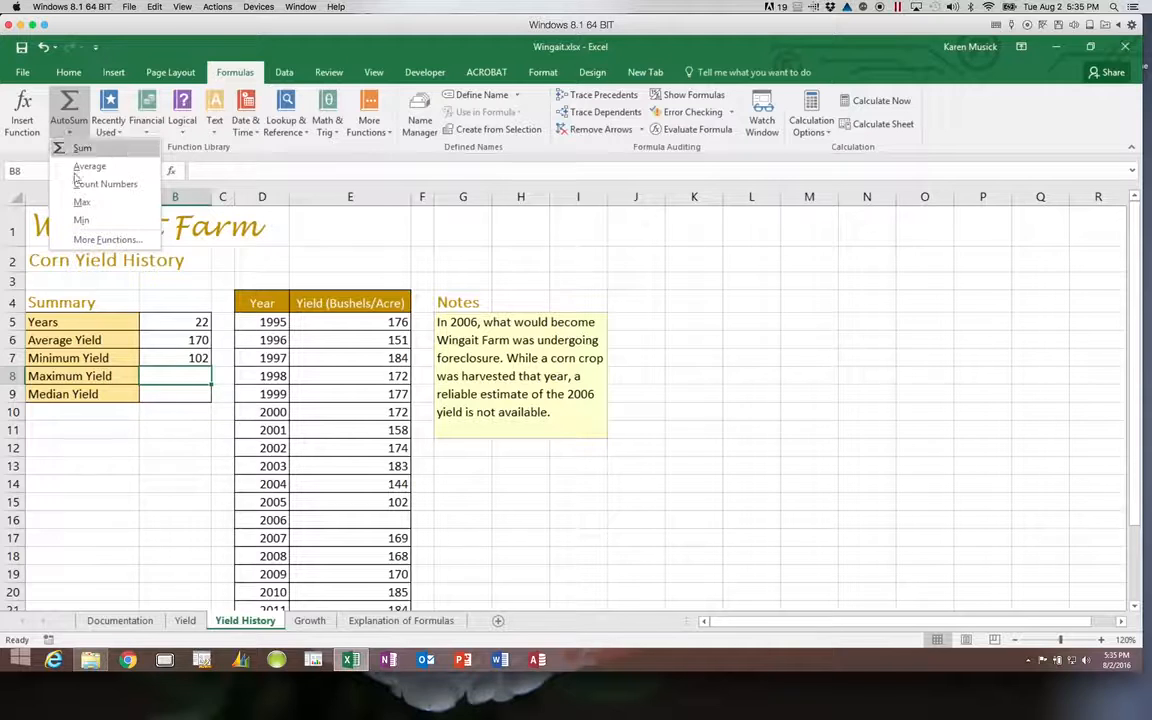
click(80, 203)
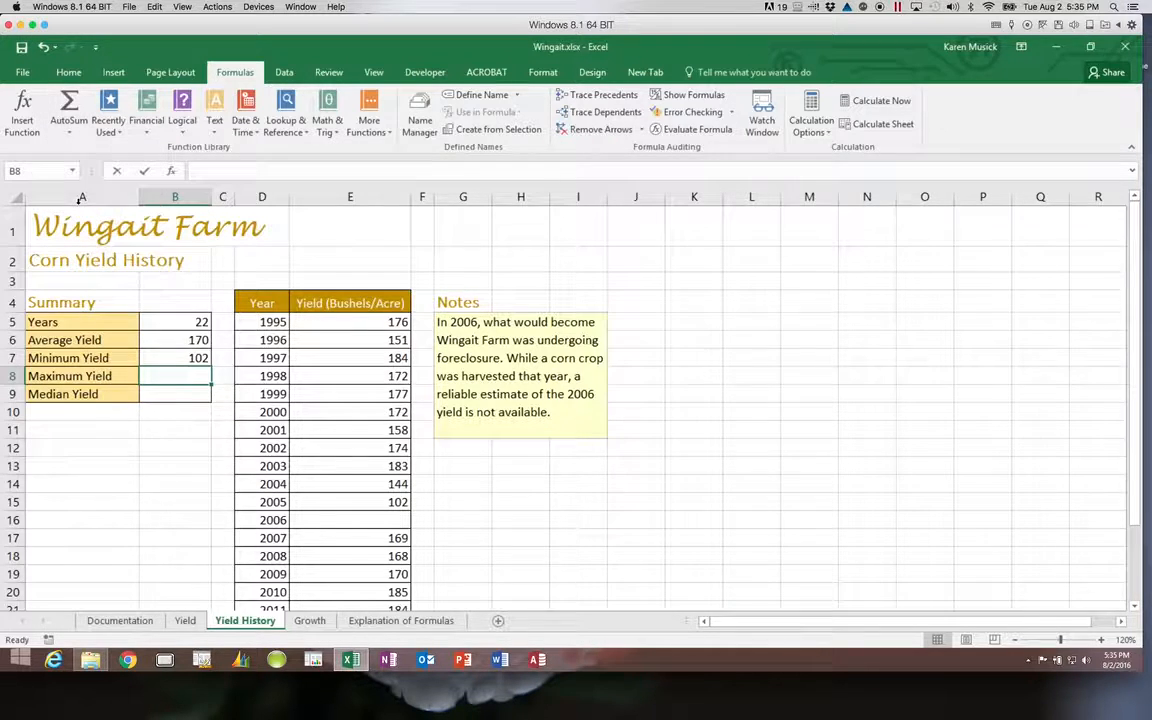
click(340, 196)
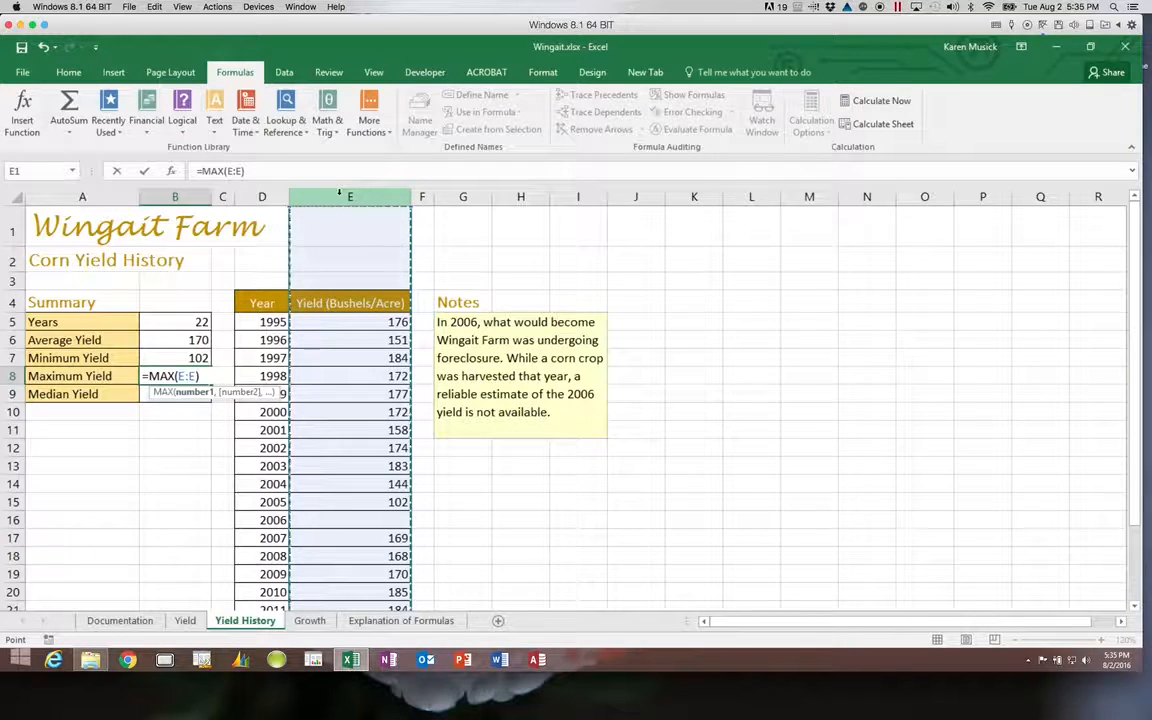
key(Return)
key(Return)
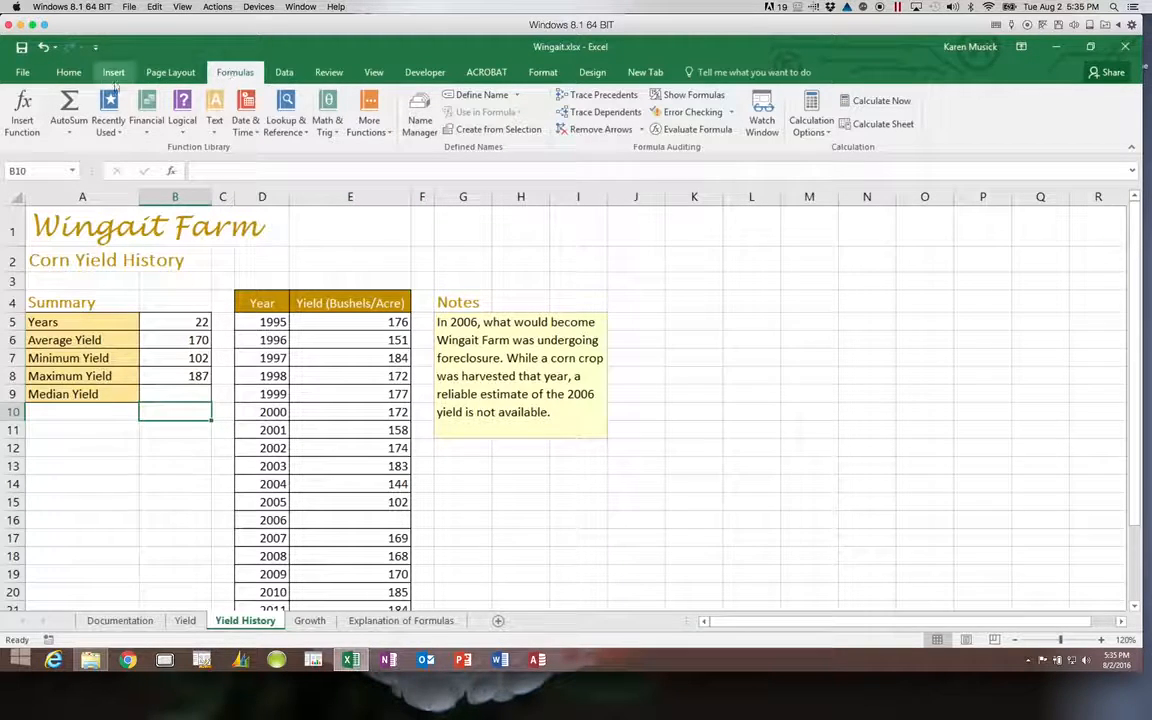
click(68, 72)
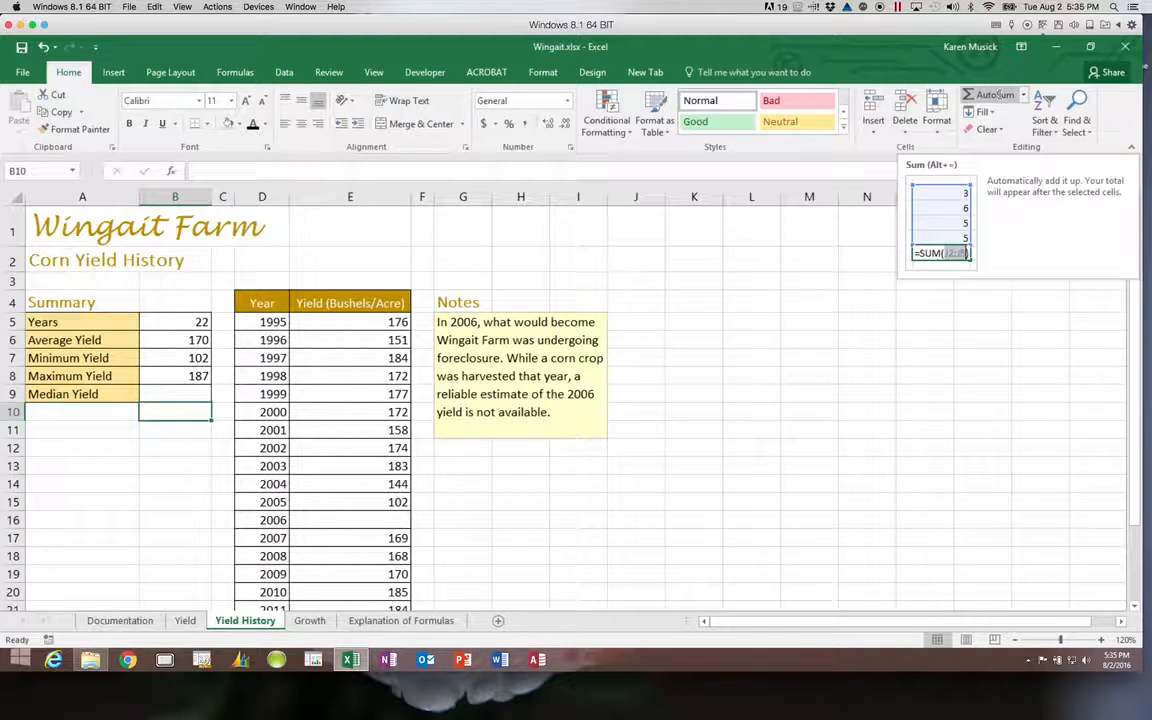
key(super+c)
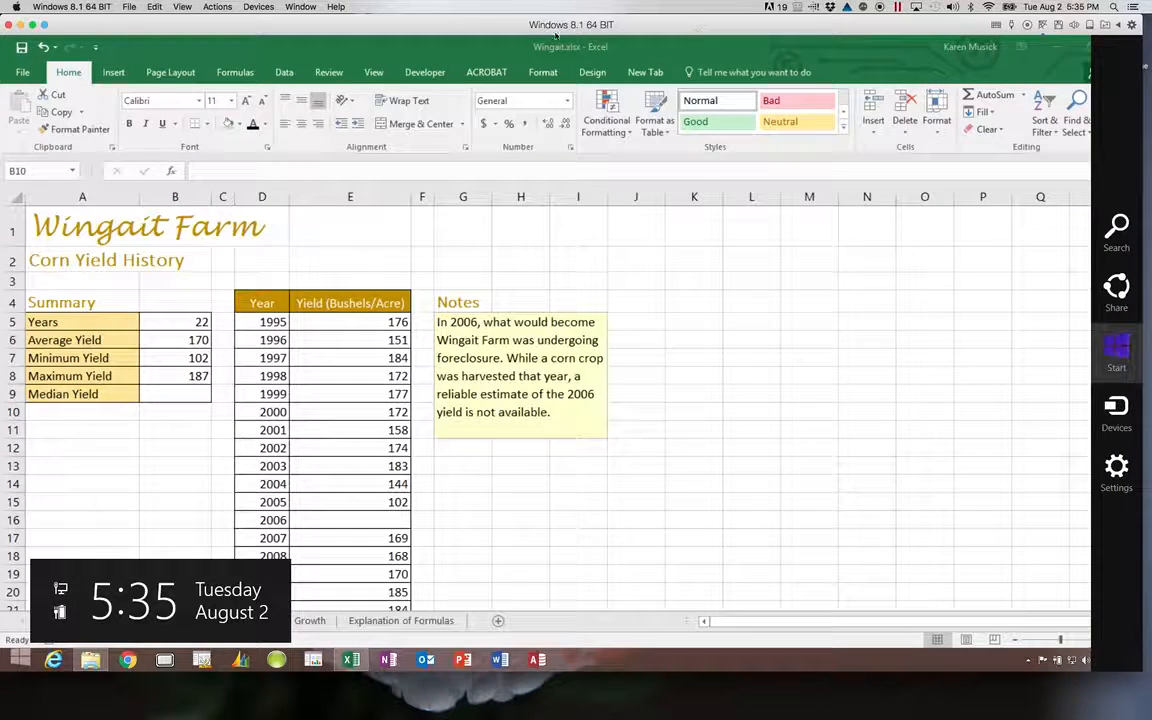
click(249, 73)
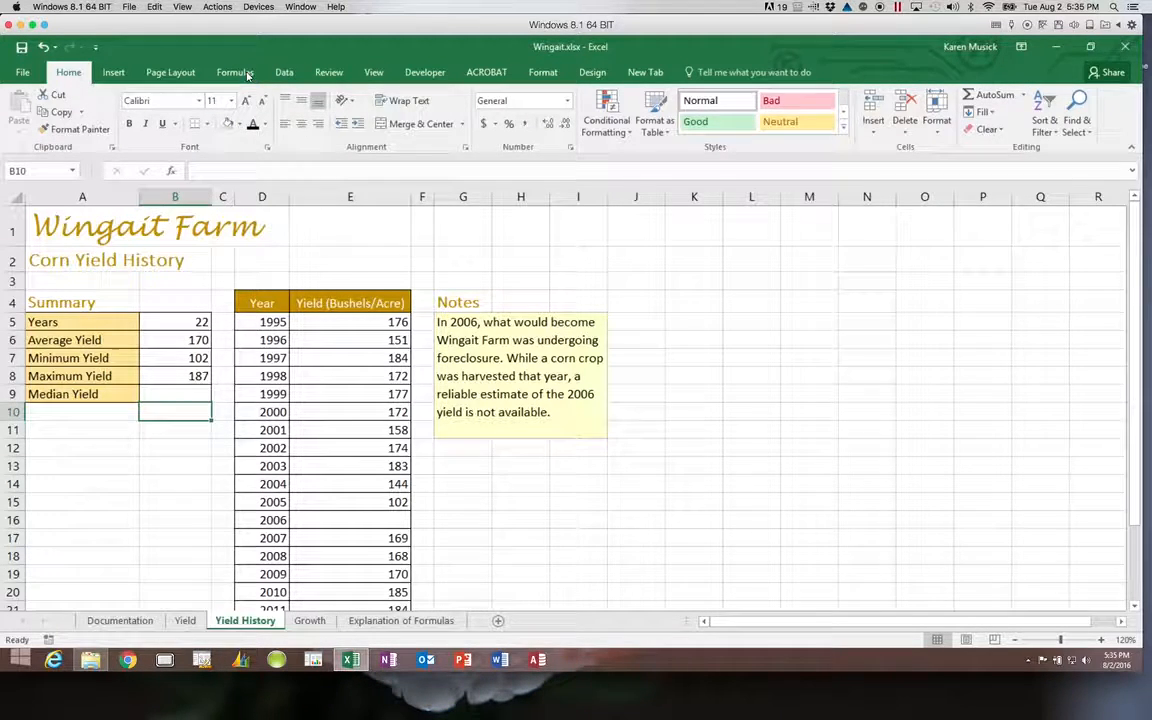
click(236, 72)
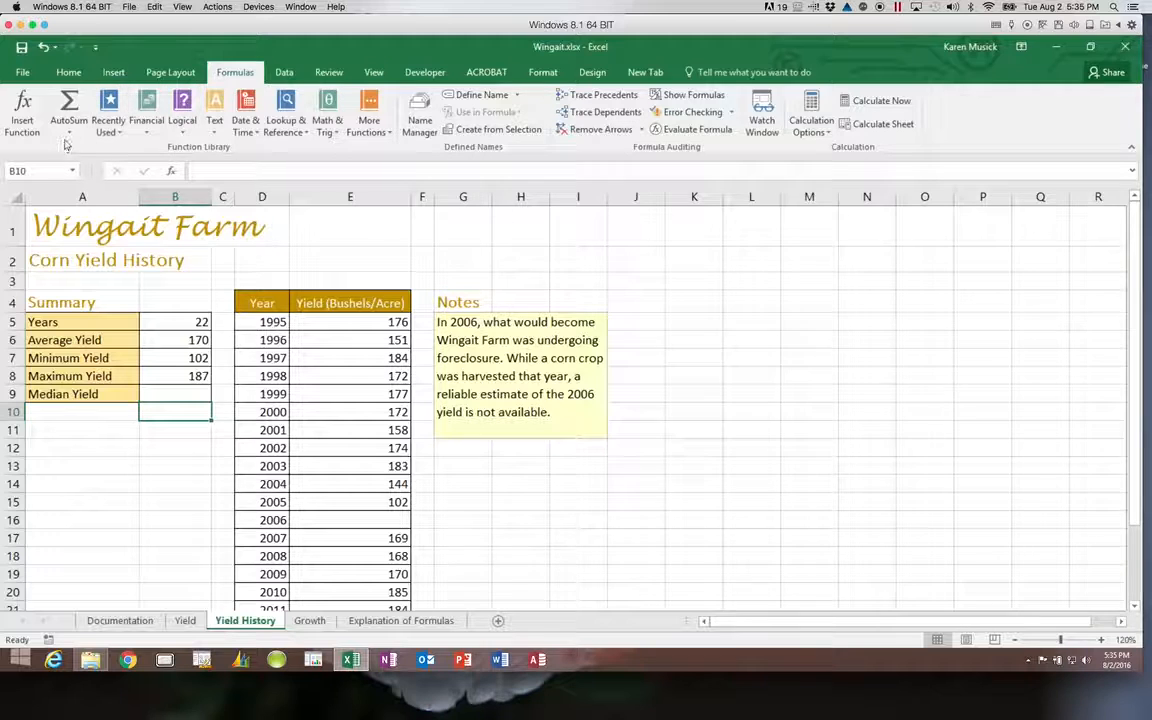
click(120, 133)
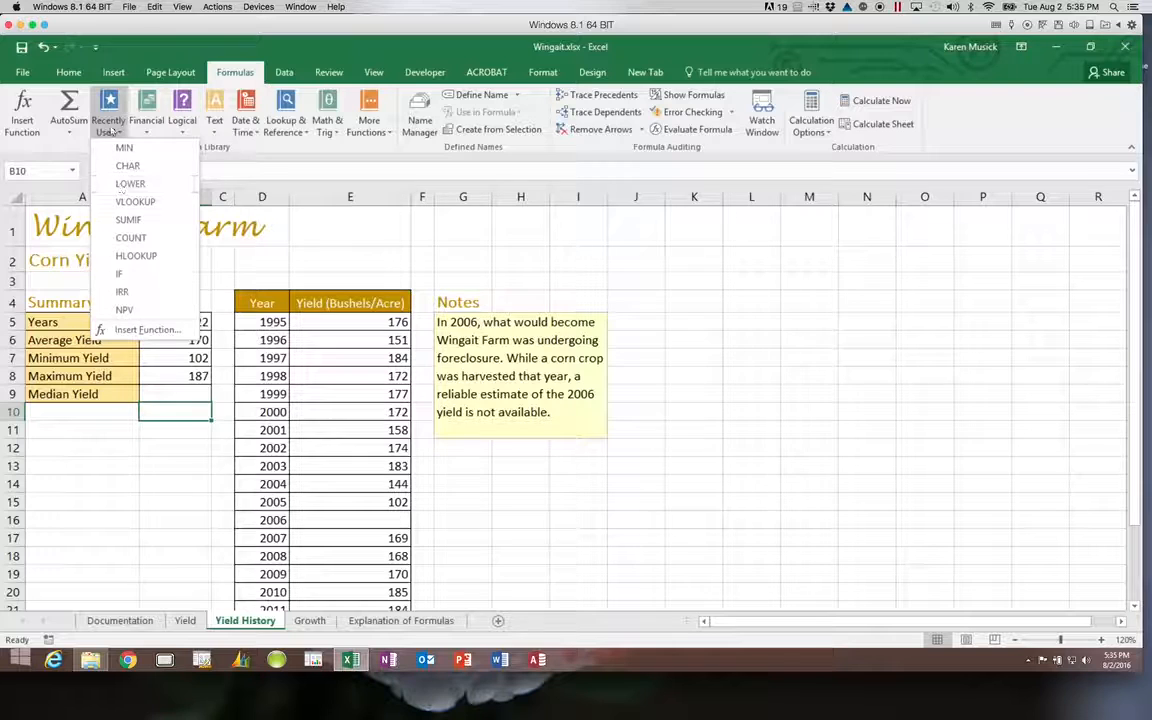
click(108, 103)
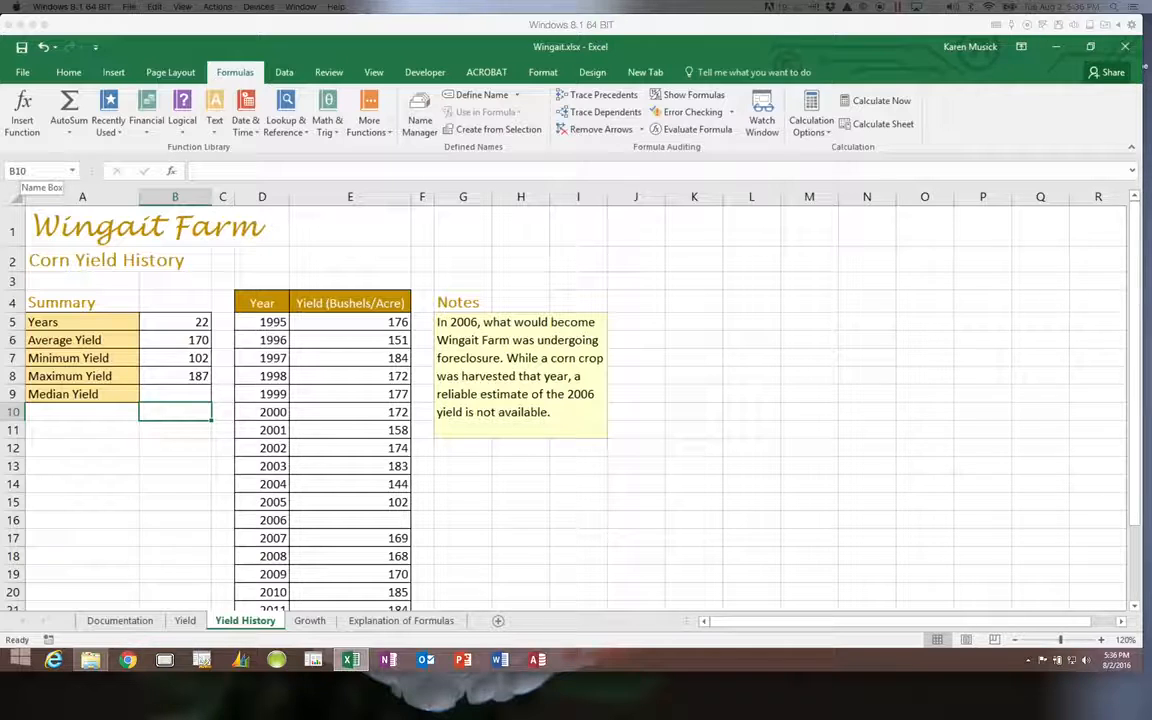
Search the functions for "middle value" and enter the Median Yield formula =MEDIAN(E:E) in cell B9.
click(175, 393)
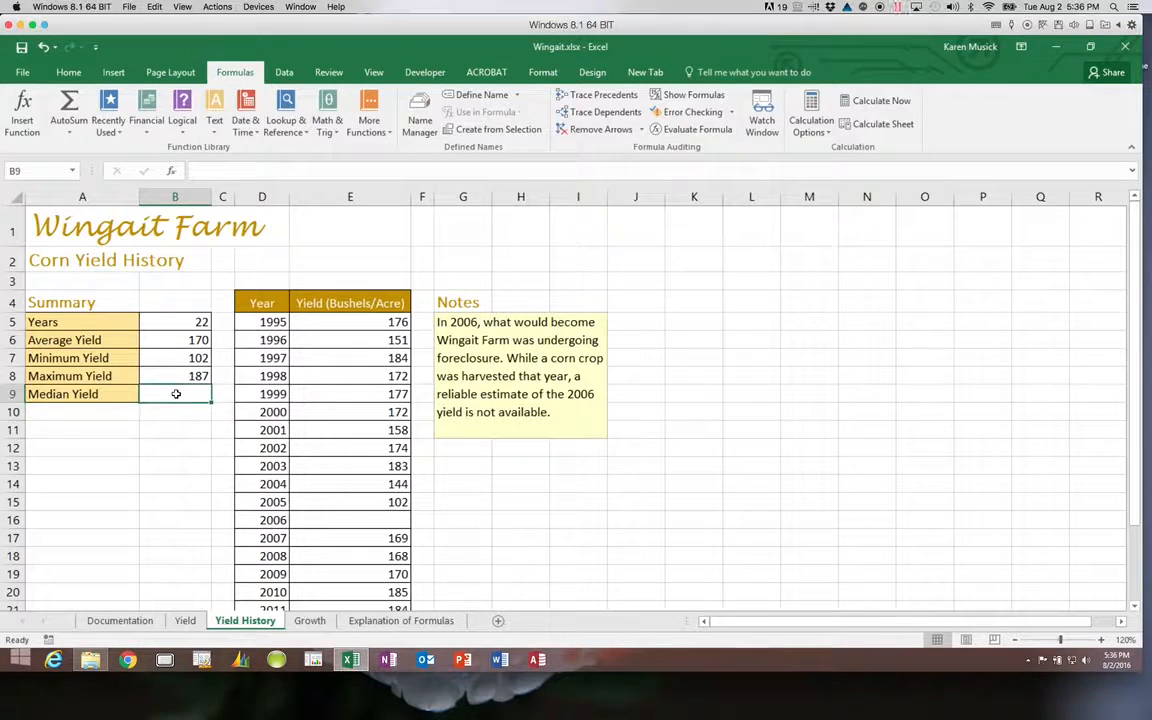
click(22, 118)
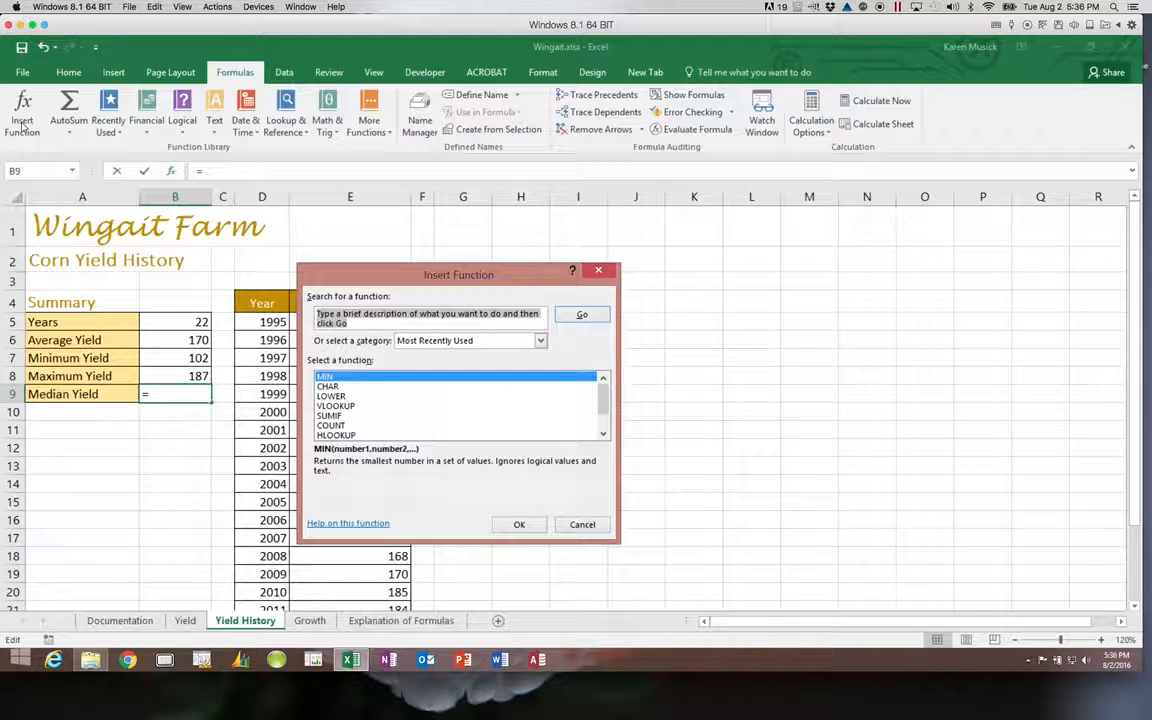
text(middle )
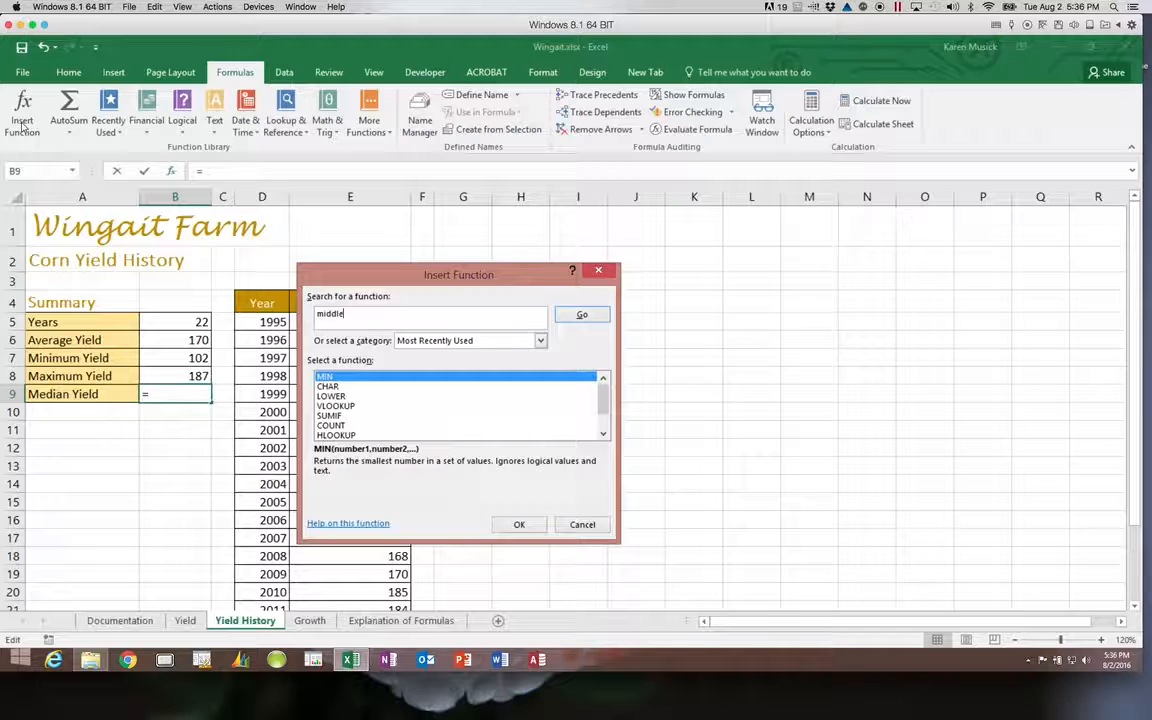
text(value)
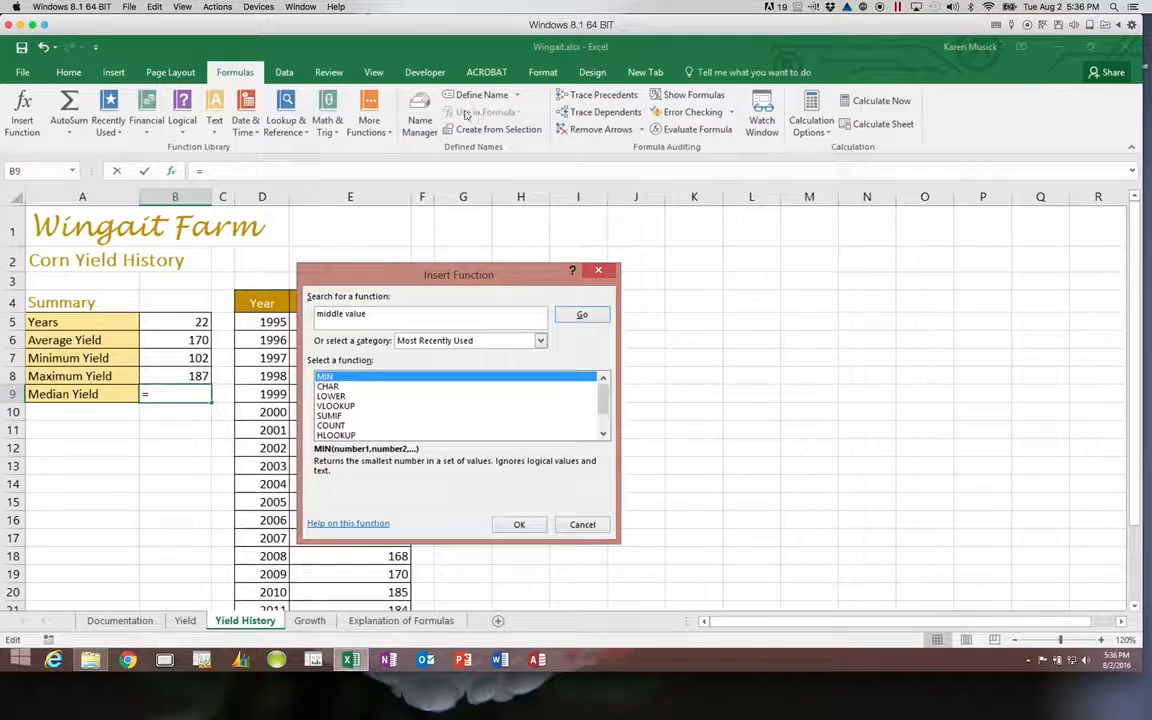
click(584, 316)
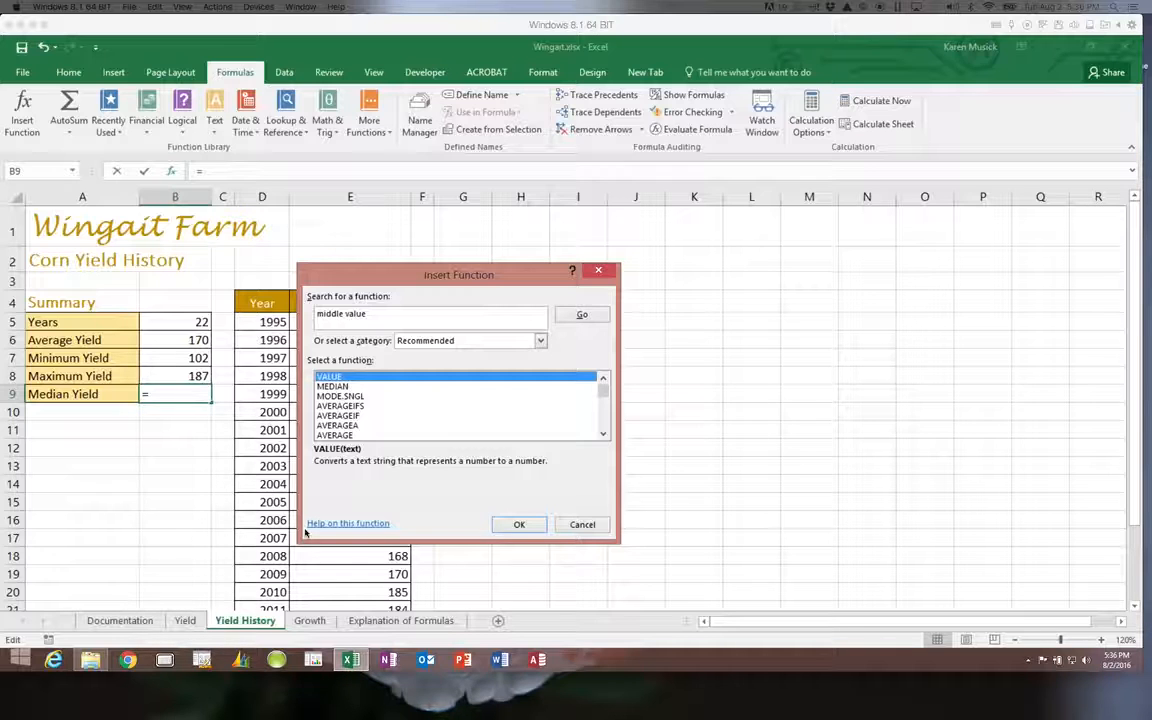
click(336, 387)
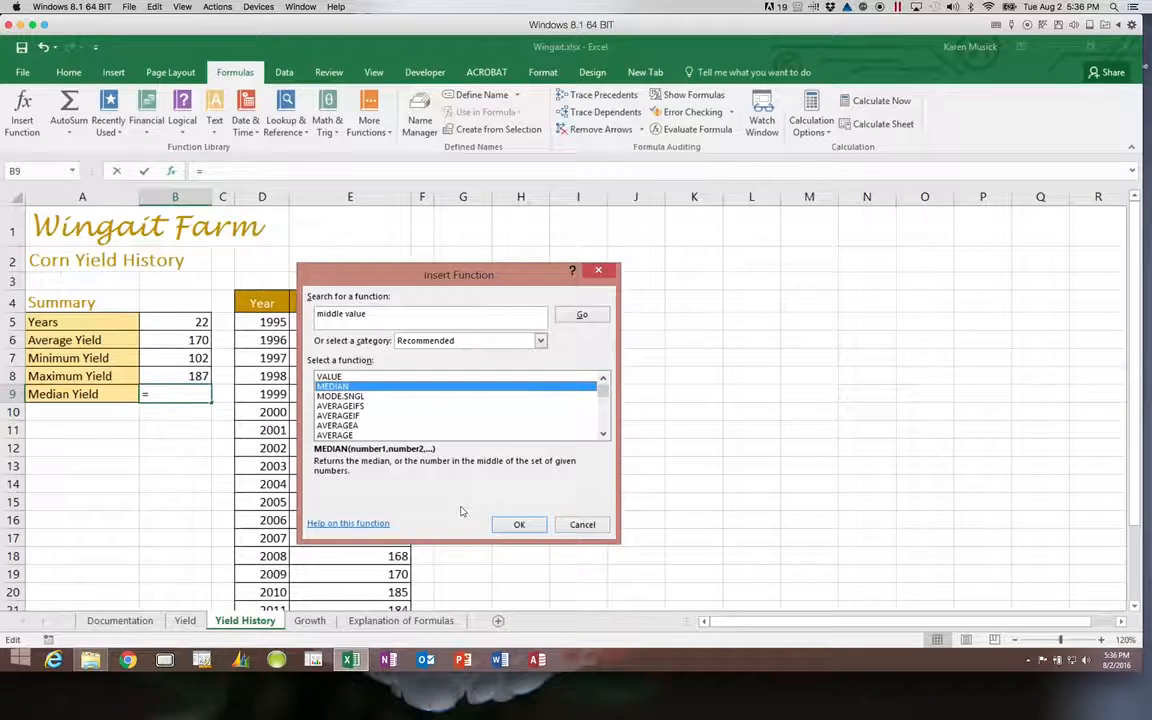
click(519, 524)
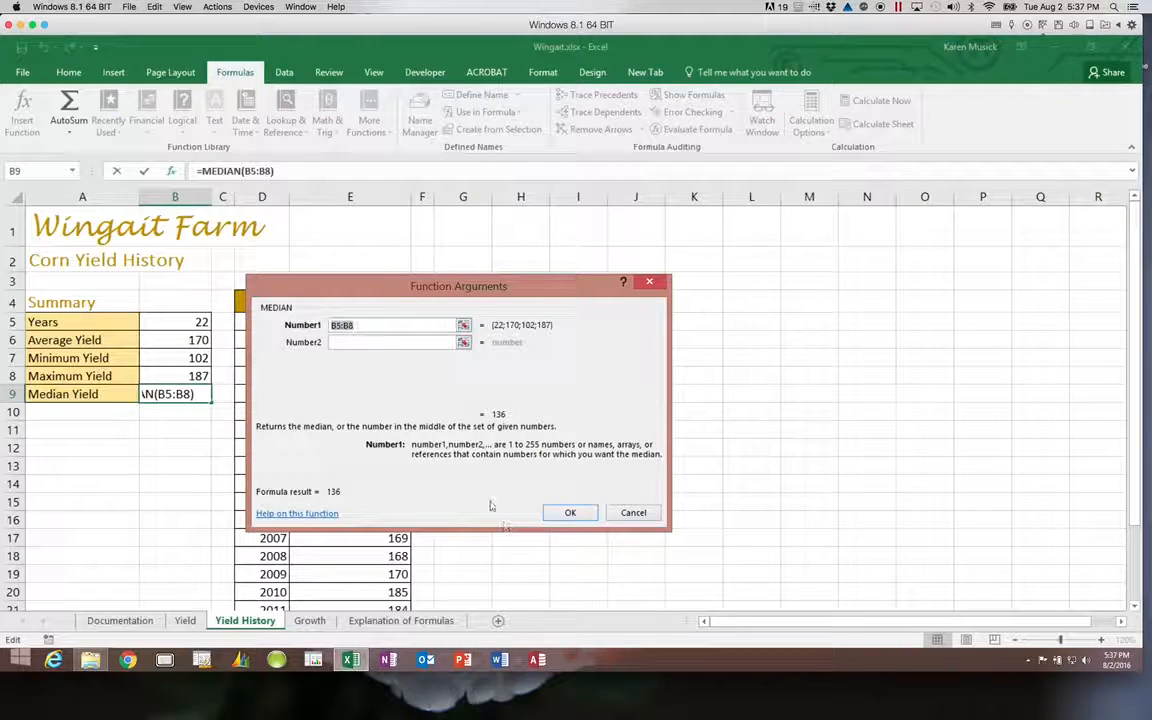
click(382, 200)
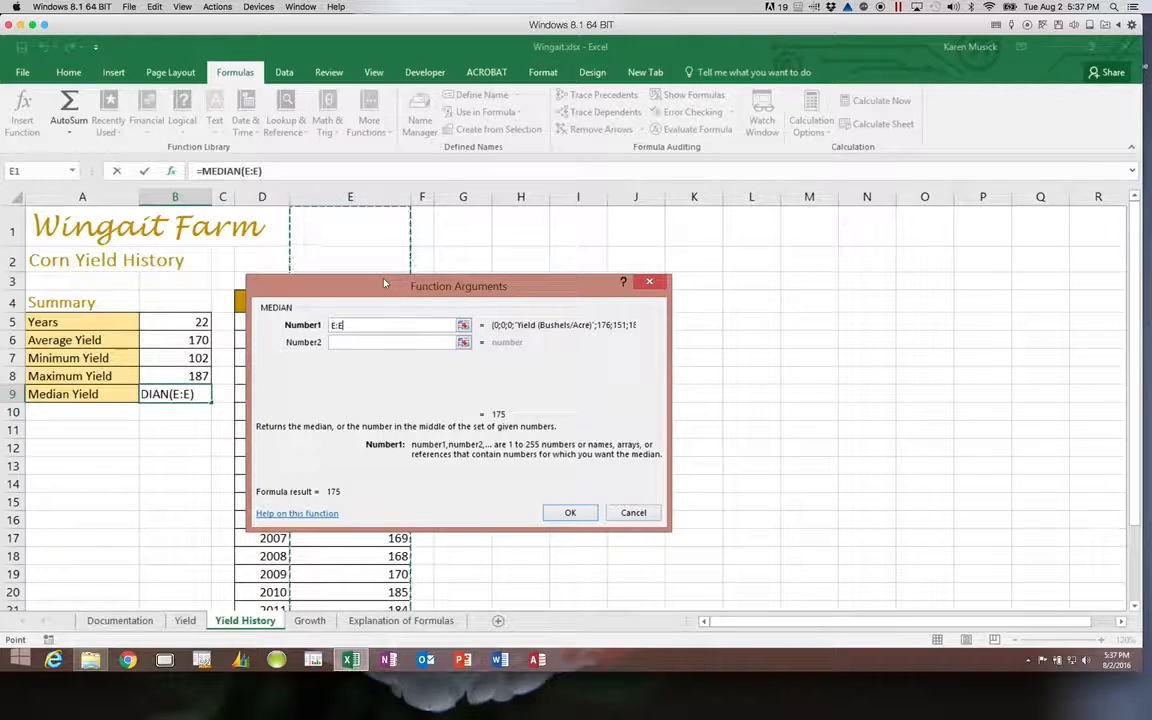
click(571, 514)
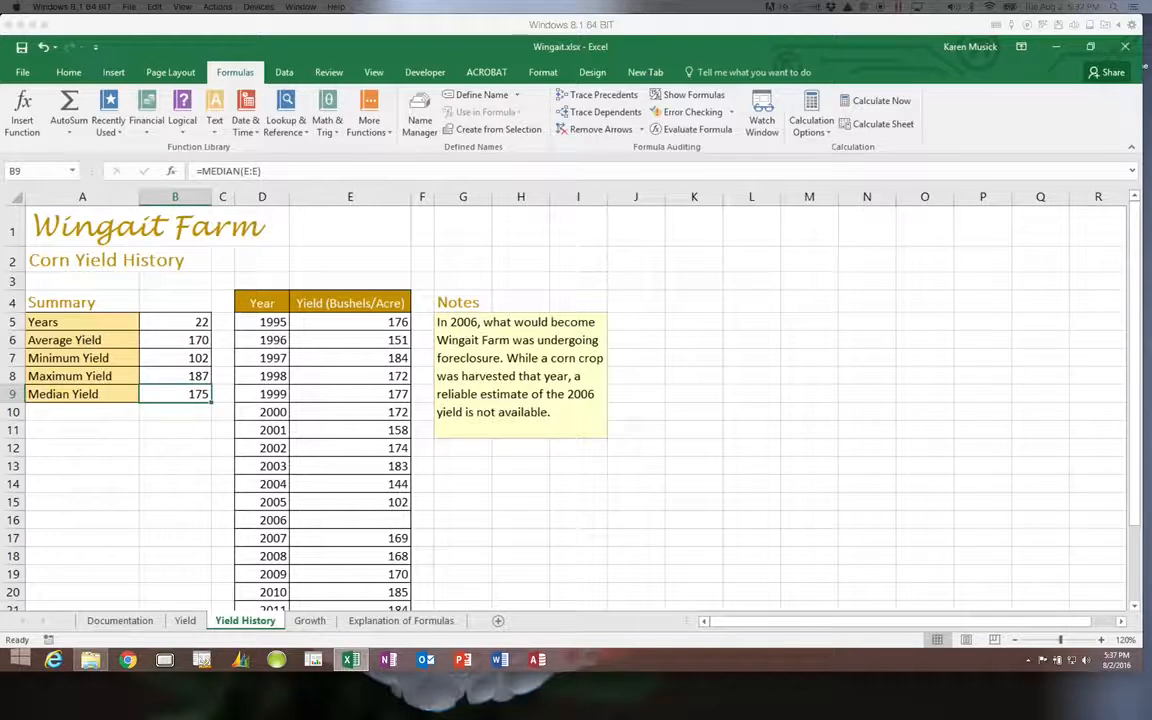
Examine the function library's categories, from financial, logical and text through date, lookup and math to the additional function groups.
click(147, 128)
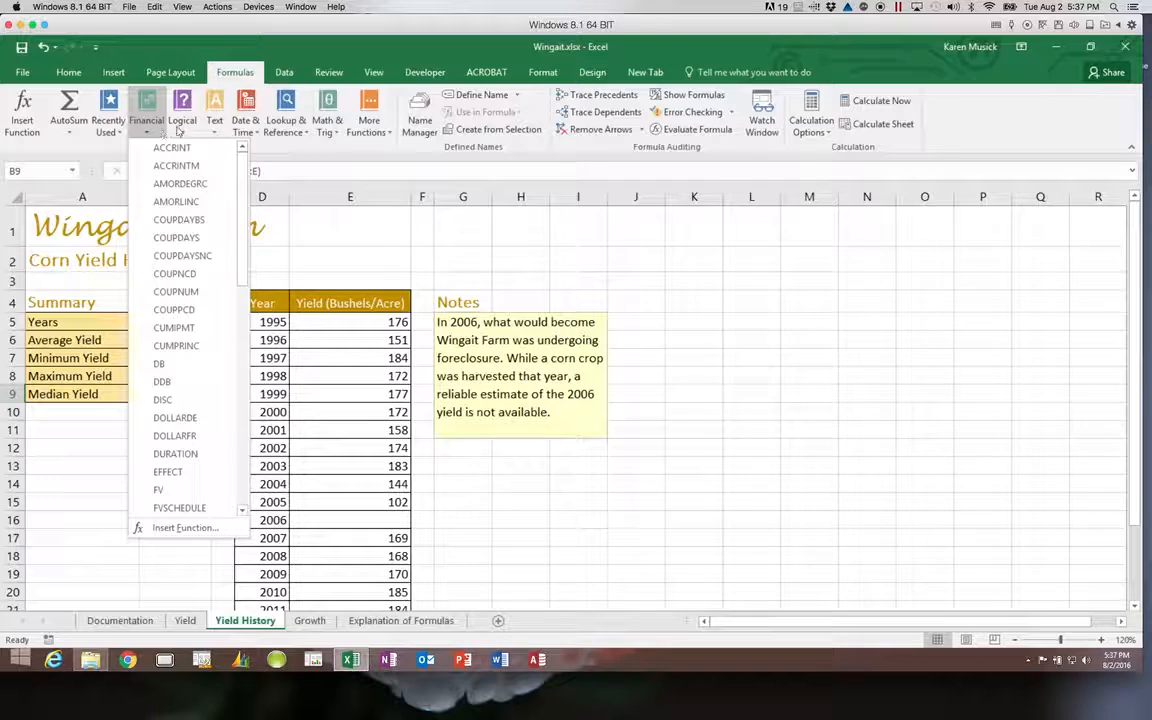
click(183, 126)
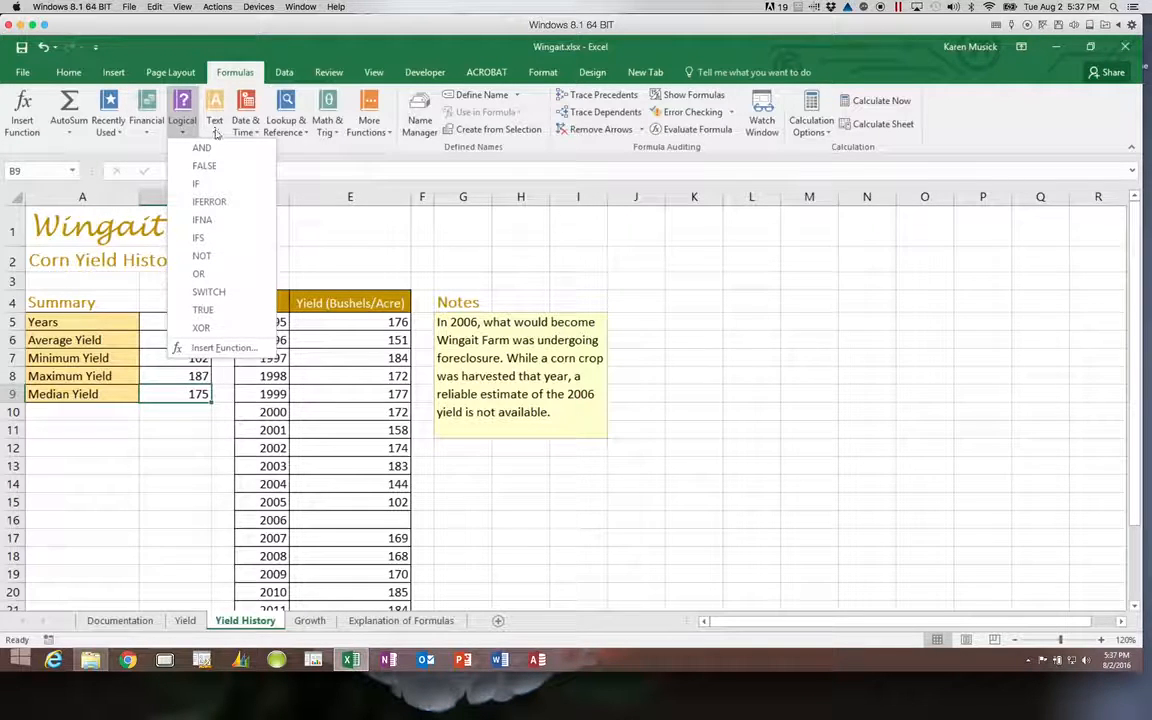
click(215, 127)
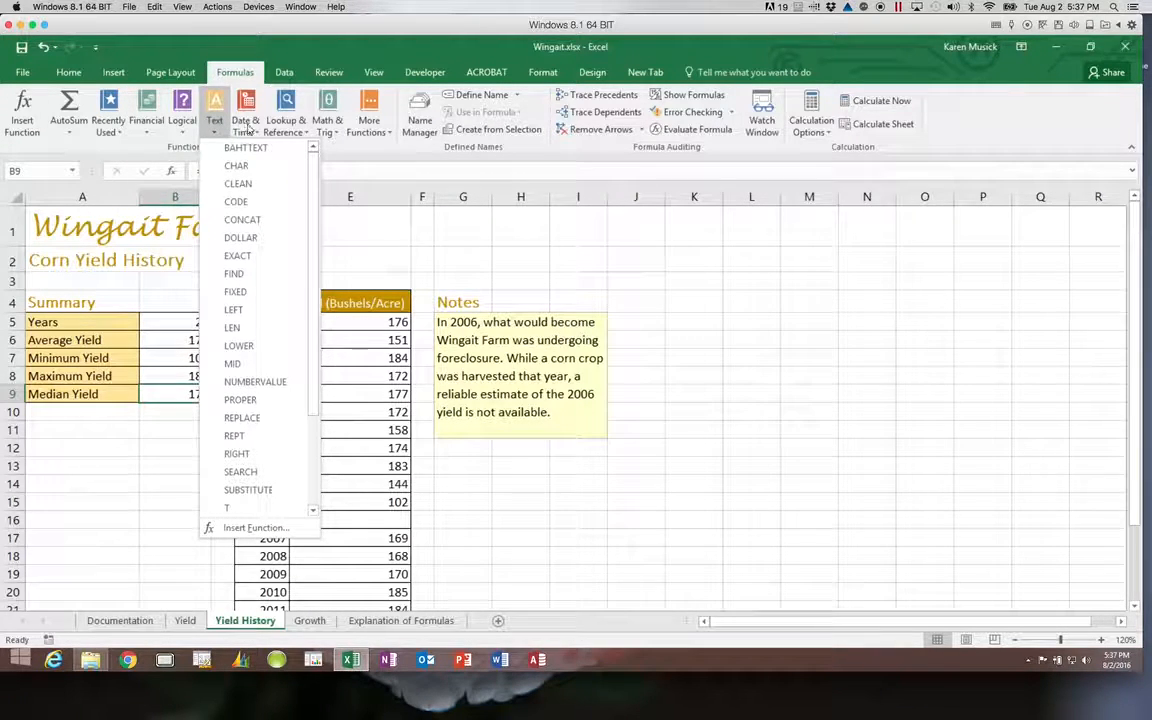
click(248, 130)
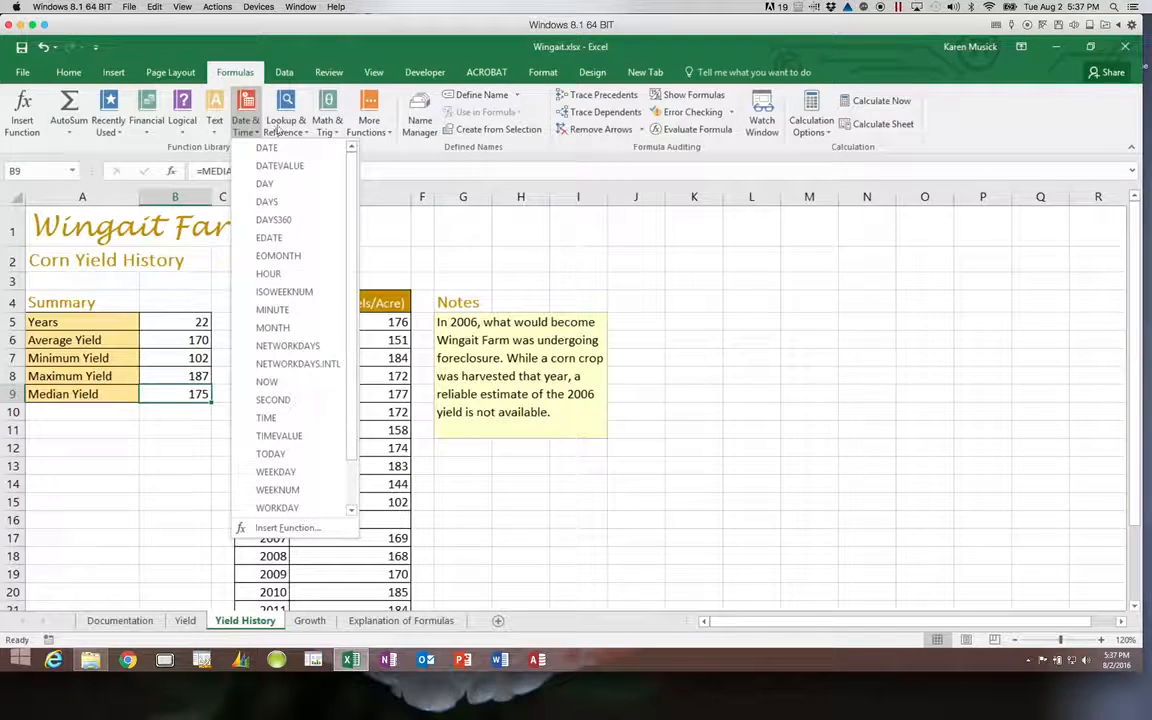
click(286, 127)
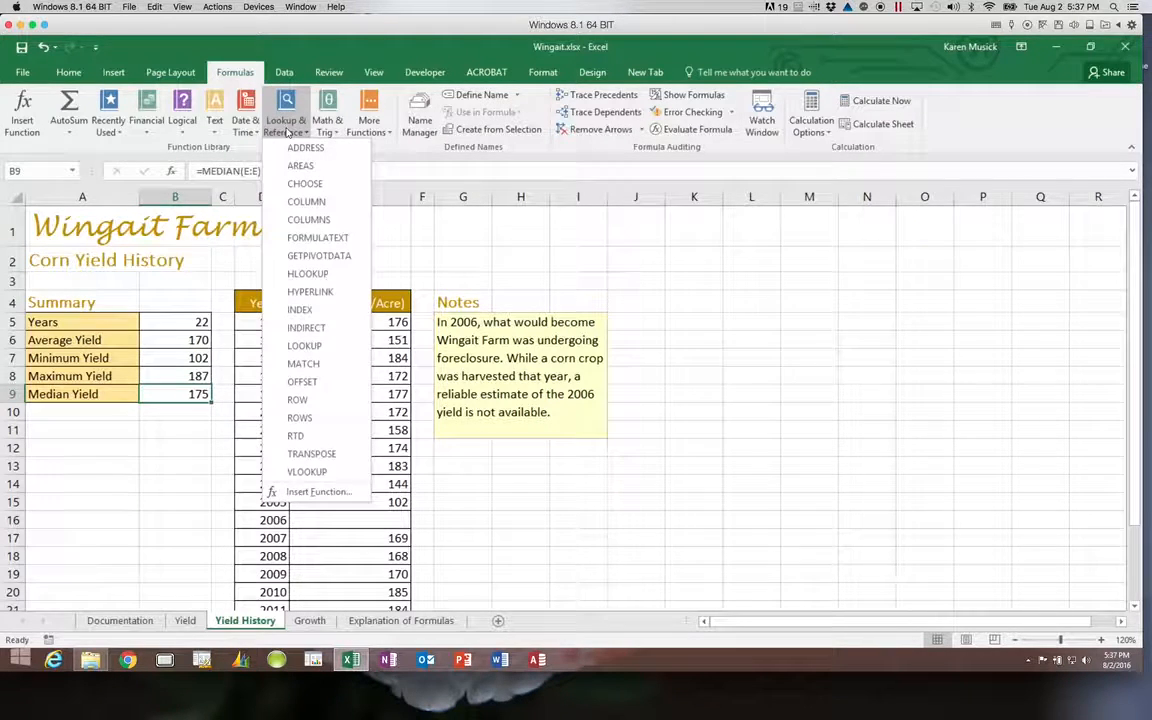
click(329, 128)
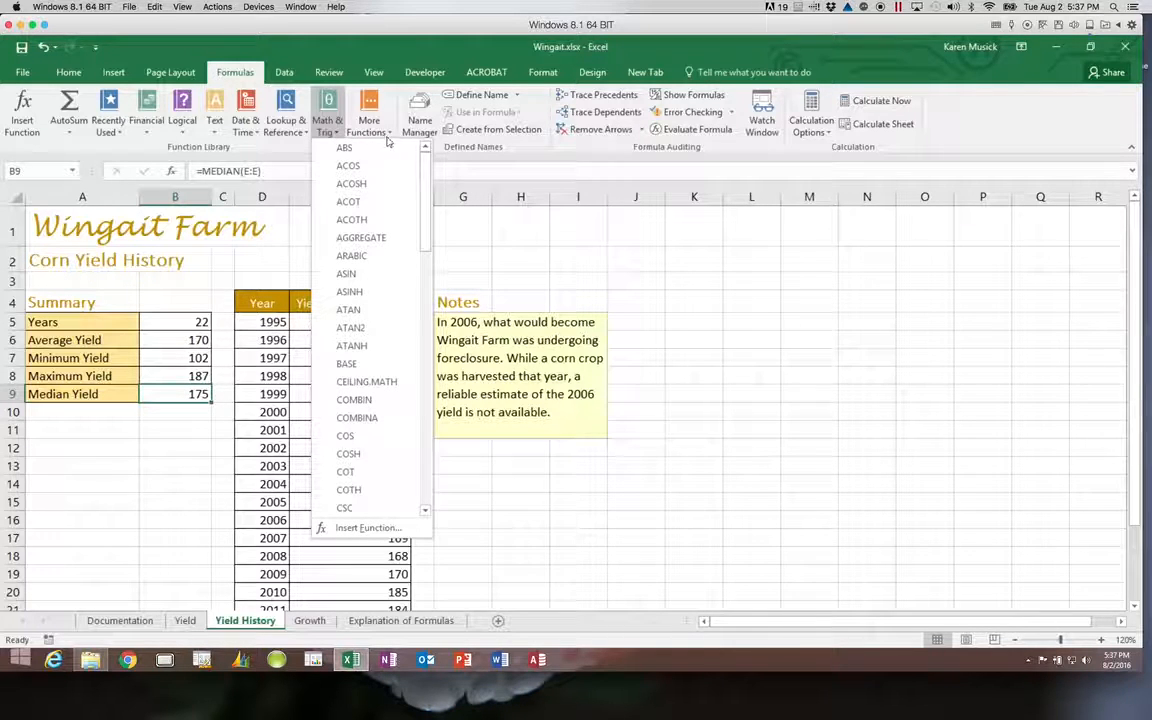
drag(425, 215, 395, 275)
click(378, 130)
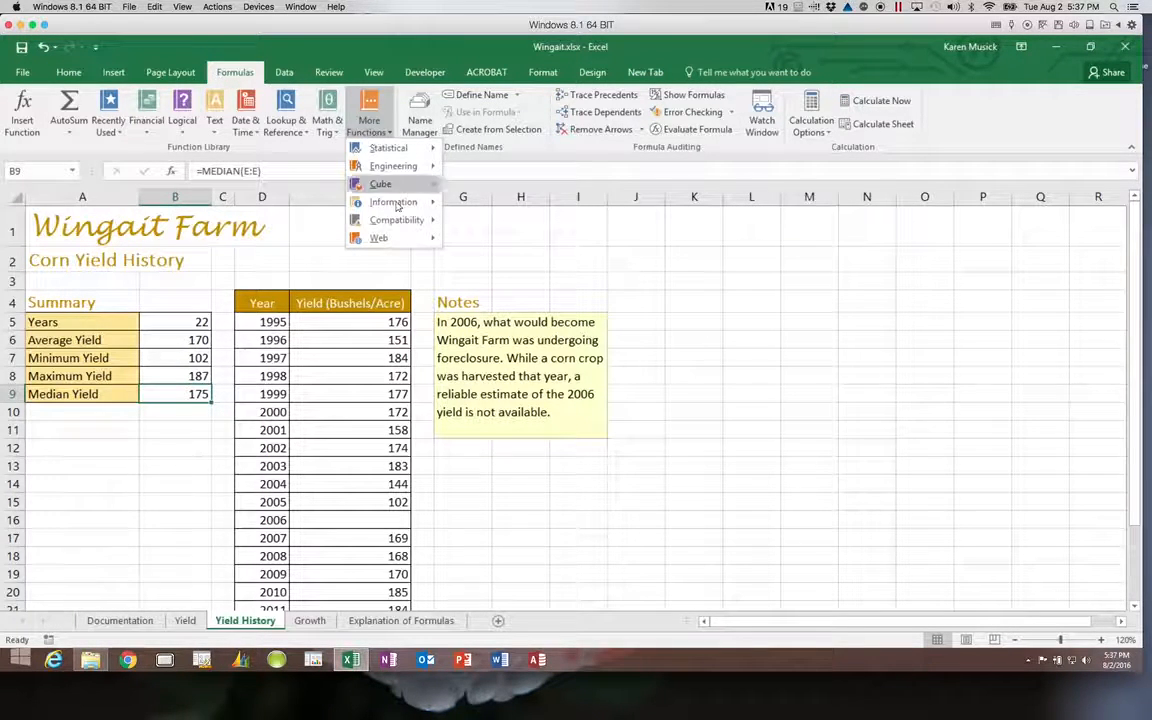
Look over the Information functions, and inspect the parenthesised (1-B14) part of the Dry Weight formula on the Yield sheet.
mouse_move(393, 202)
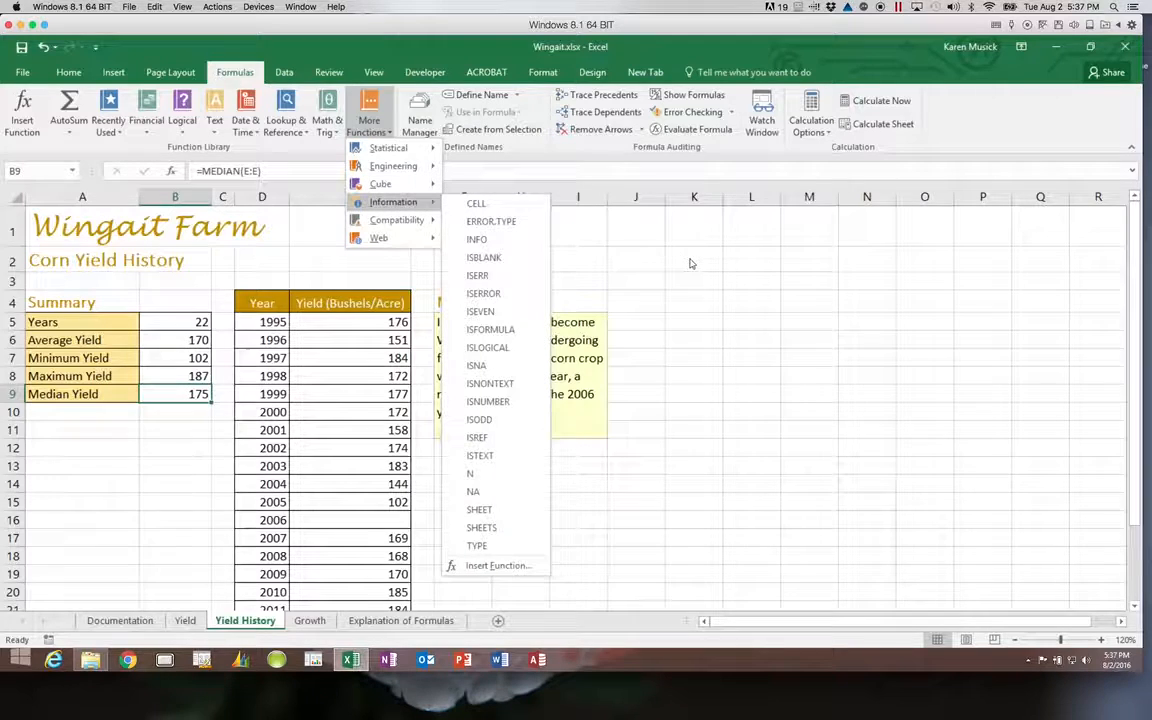
click(813, 284)
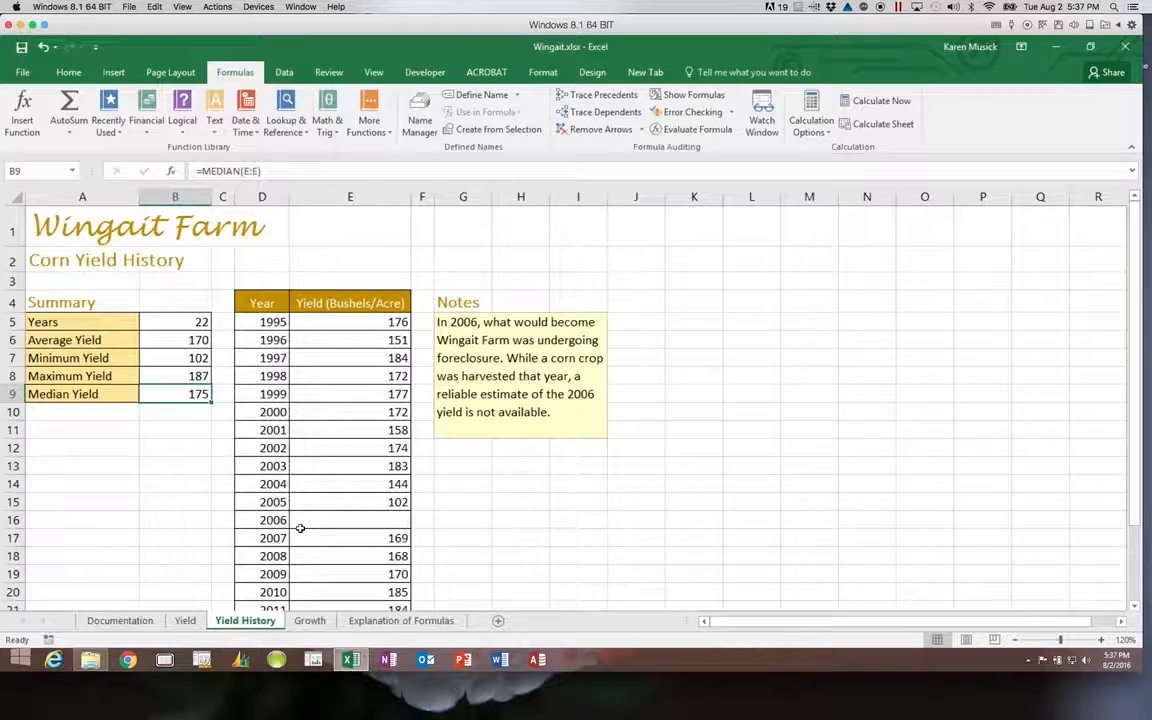
click(185, 620)
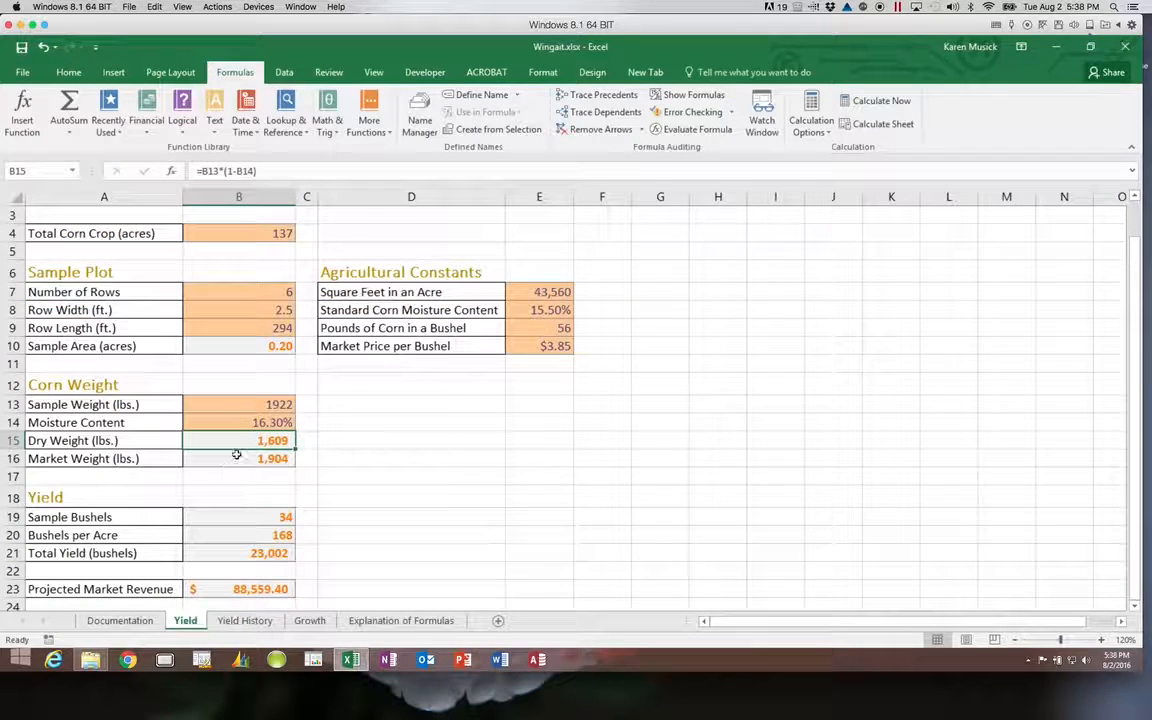
click(222, 171)
drag(222, 171, 258, 171)
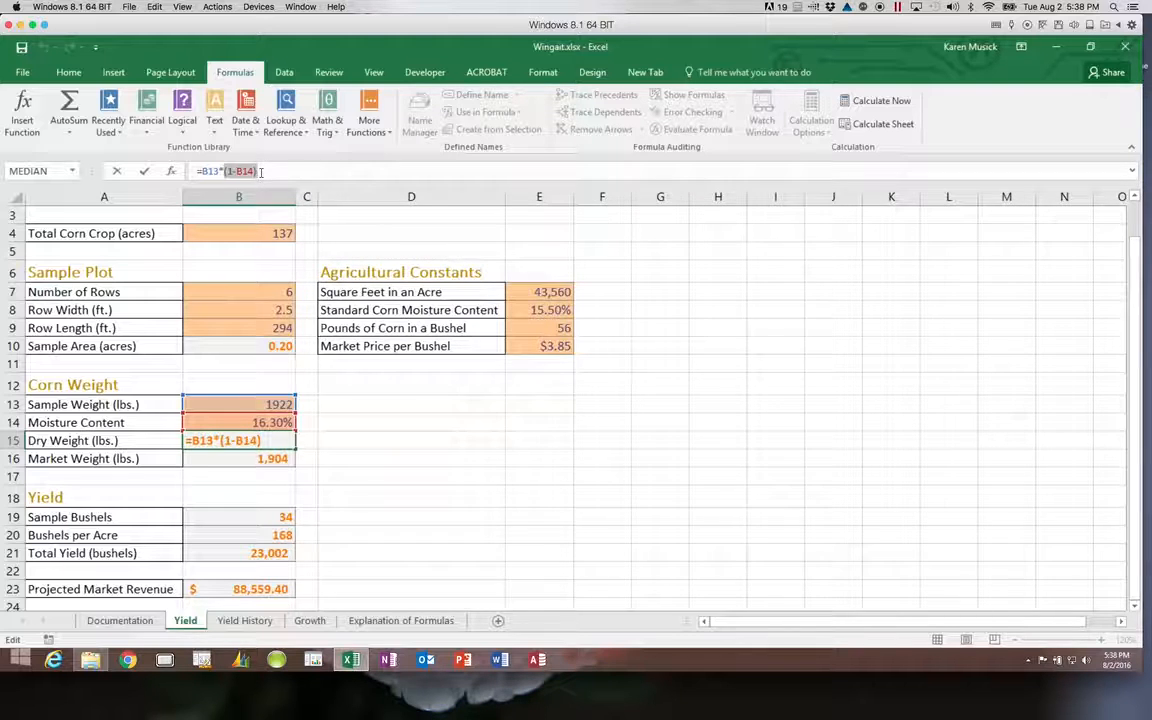
key(Return)
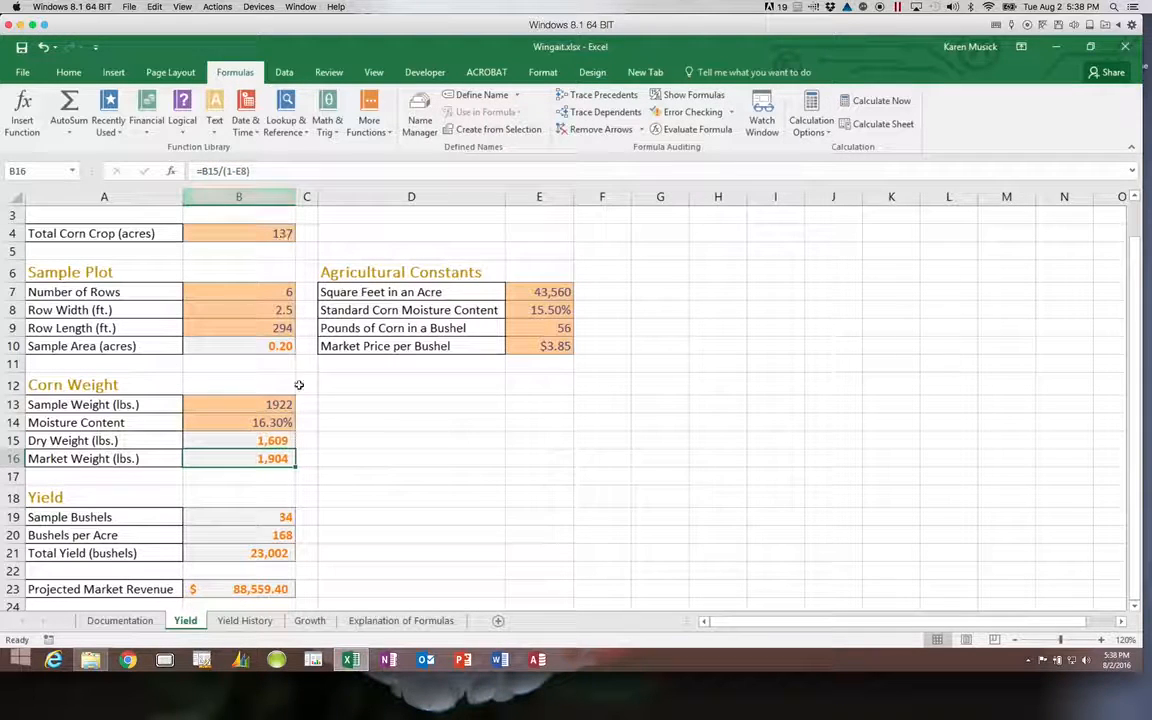
Review the Years COUNT formula in B5 of Yield History against the yield data in column E, from 1995 through 2017.
click(252, 622)
click(192, 322)
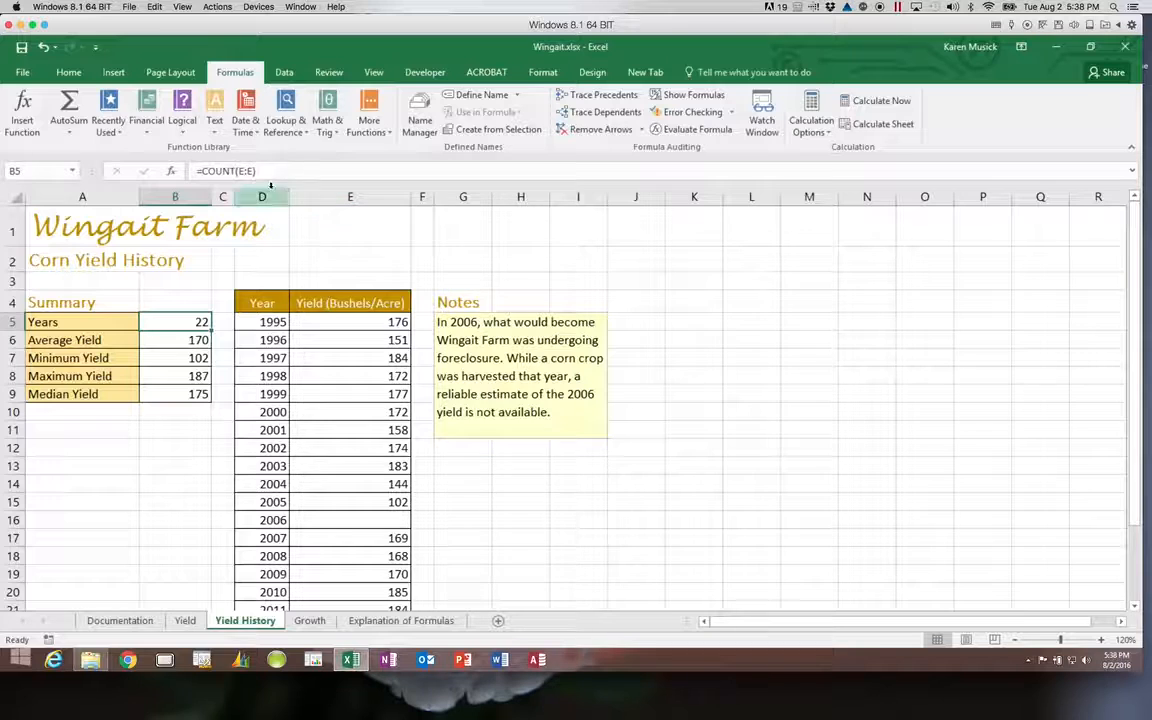
click(326, 321)
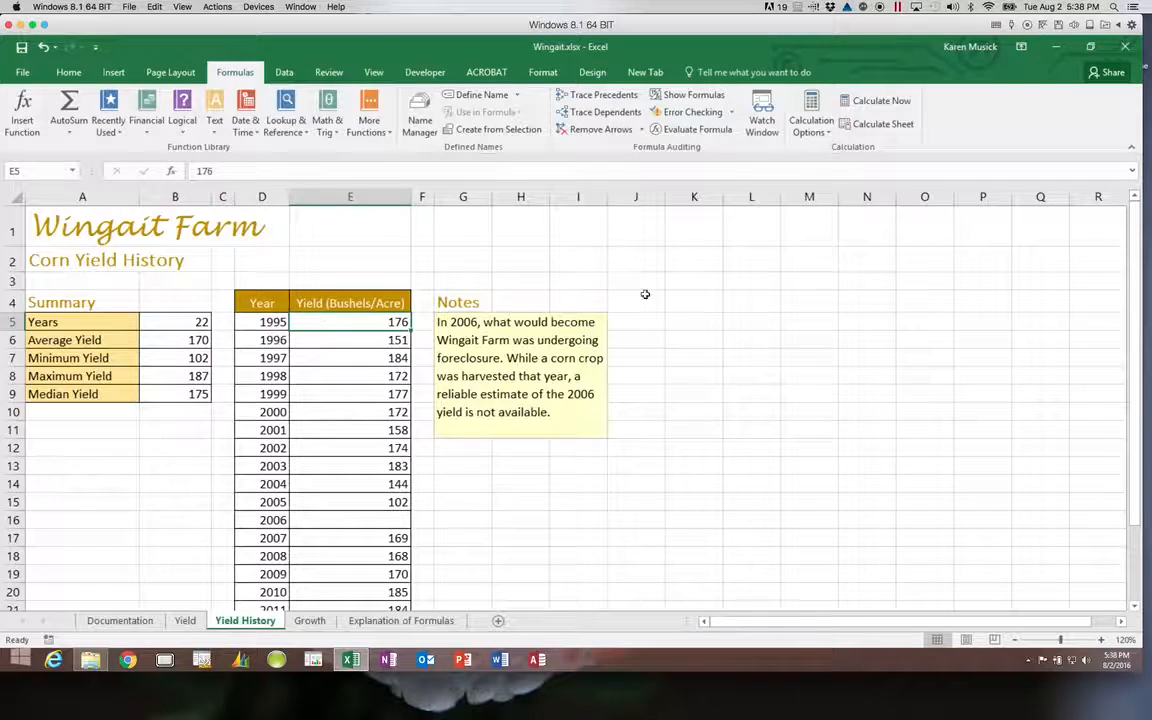
drag(1133, 471, 1133, 420)
scroll(1135, 606, down, 3)
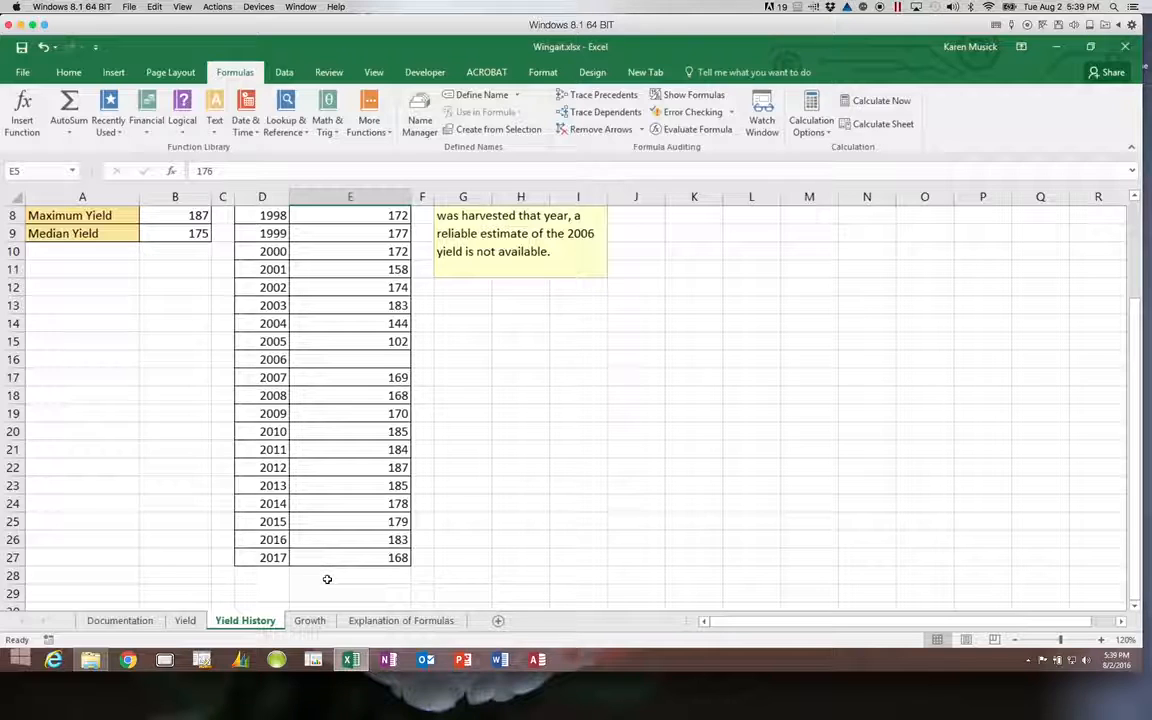
drag(1133, 517, 1121, 342)
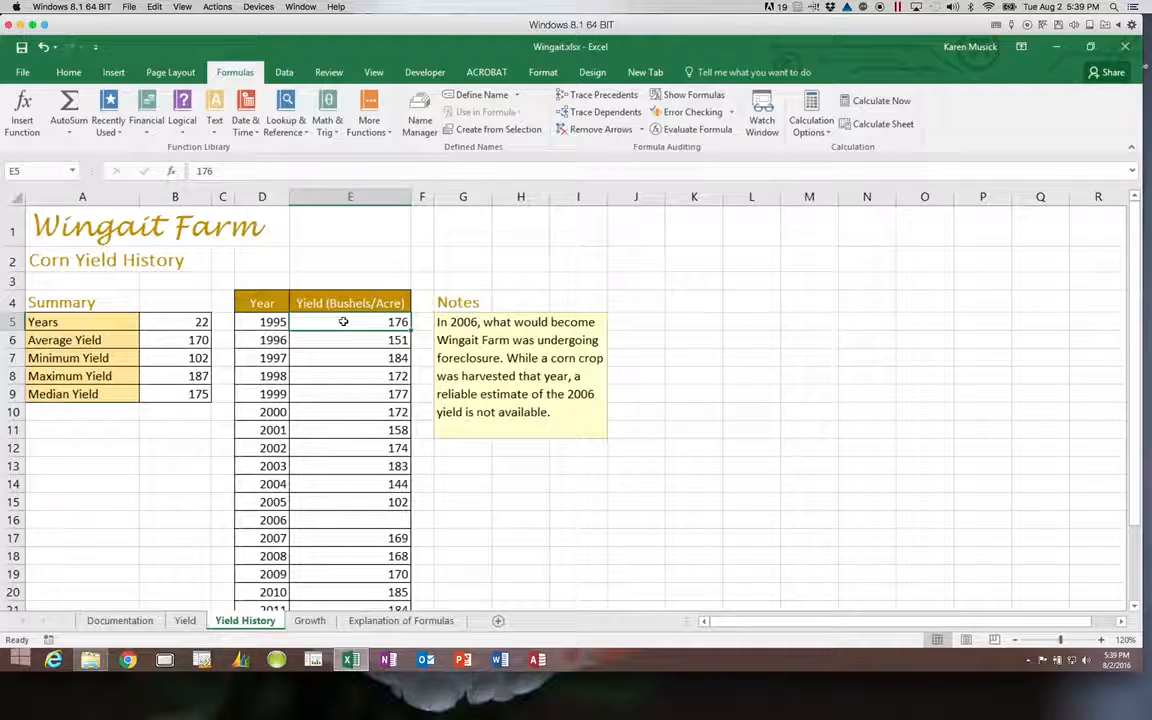
drag(1135, 338, 1121, 470)
click(380, 594)
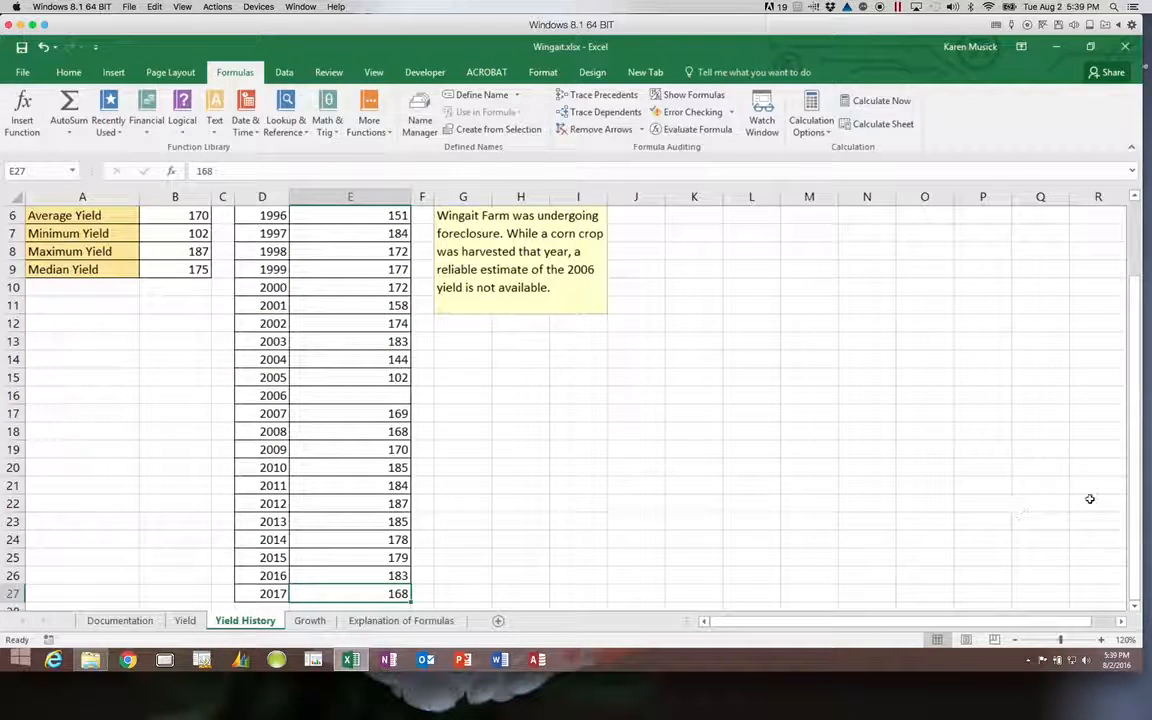
drag(1133, 483, 1133, 215)
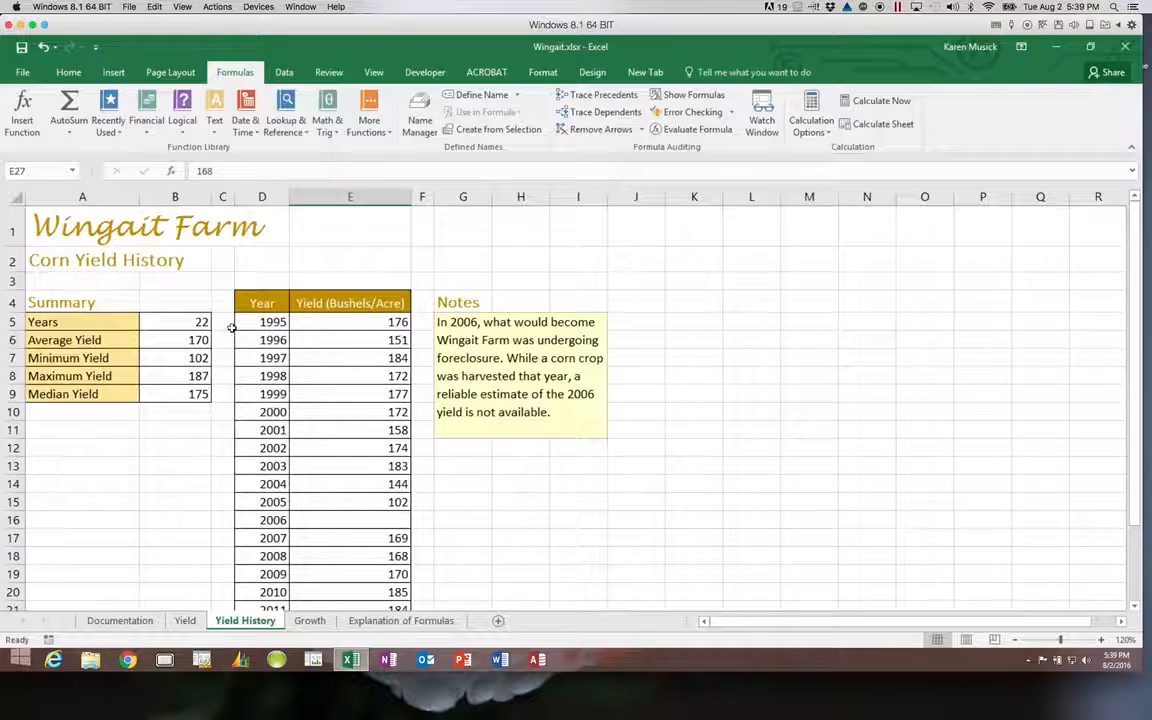
Select the Years count in cell B5 on Yield History and save the workbook.
click(196, 322)
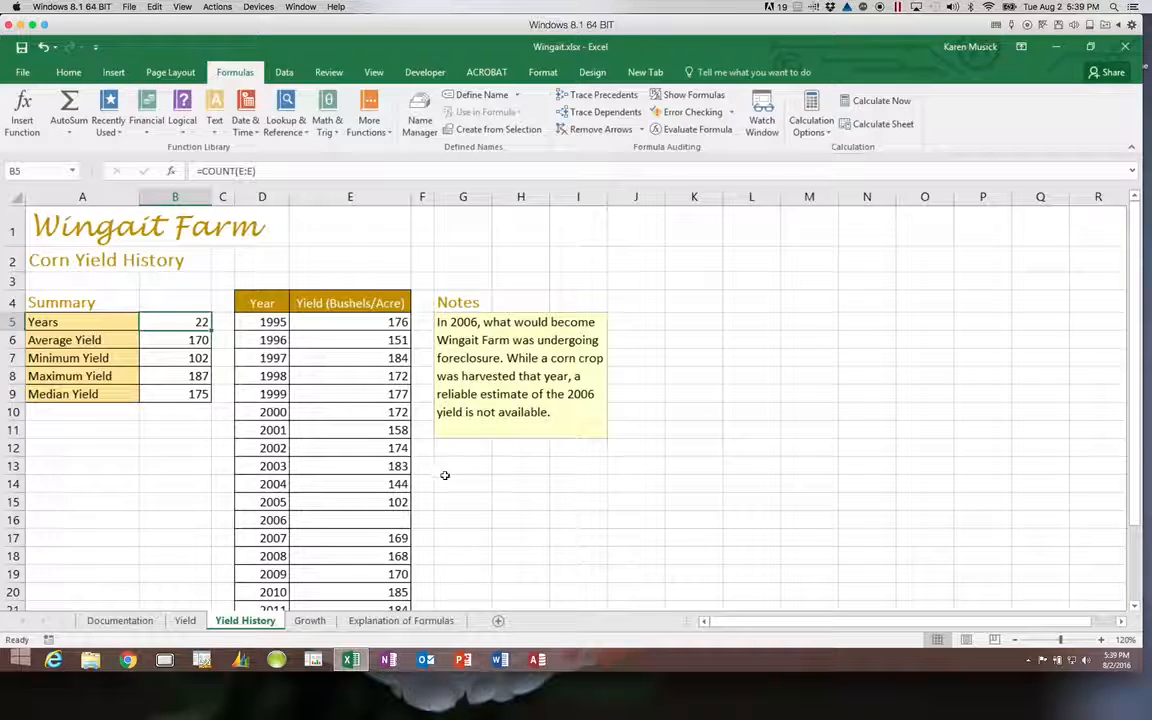
click(21, 53)
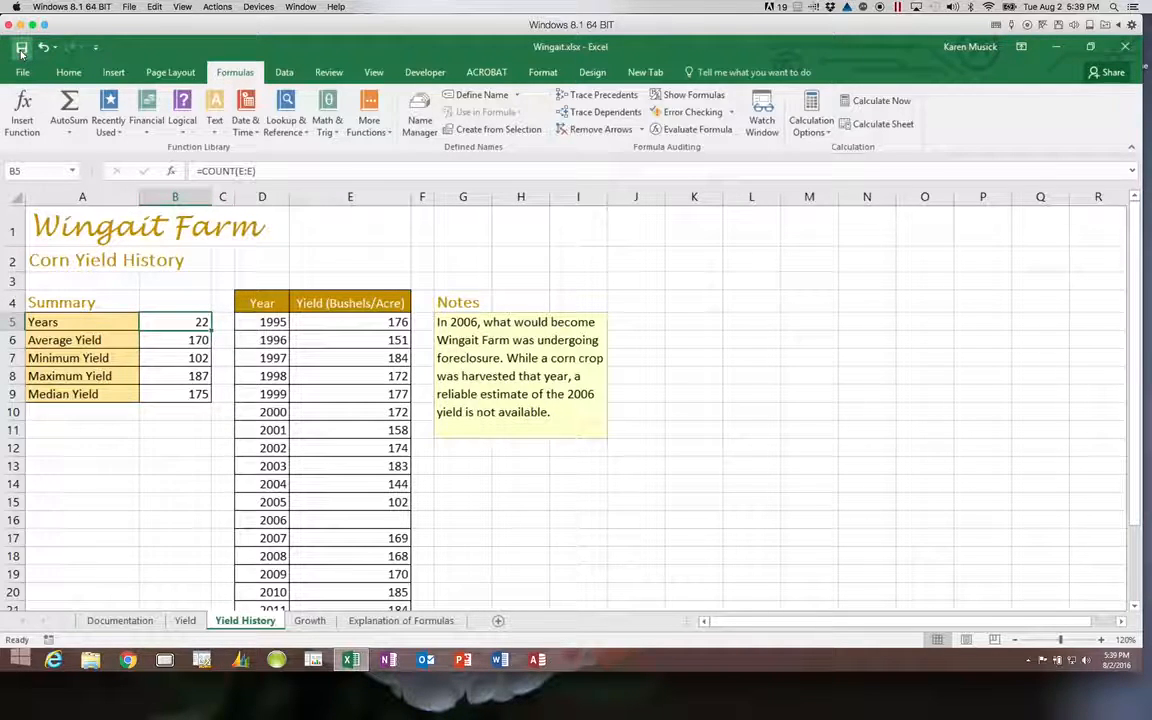